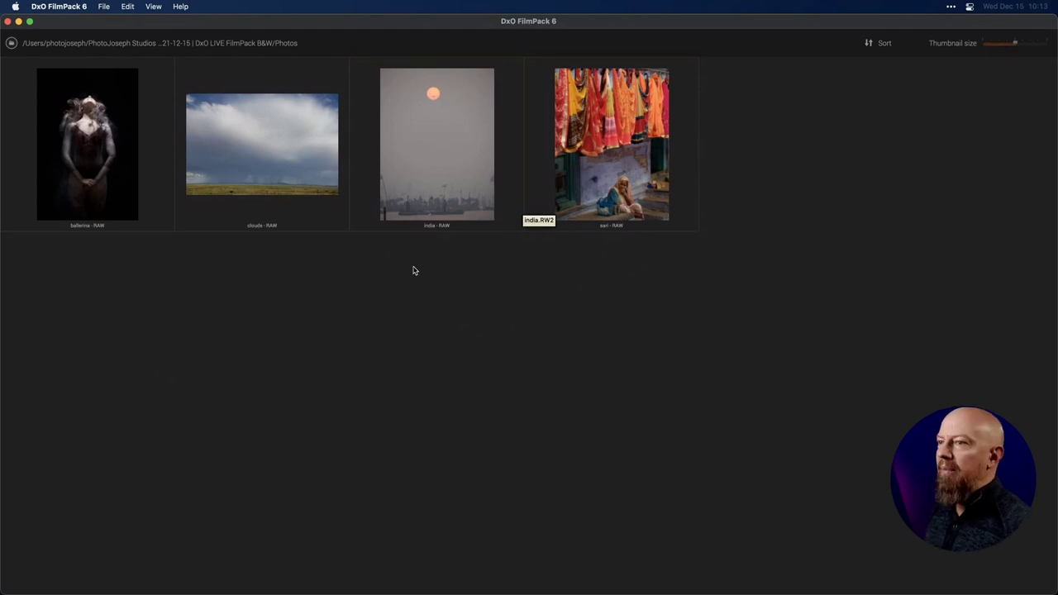
pyautogui.click(197, 181)
pyautogui.click(161, 151)
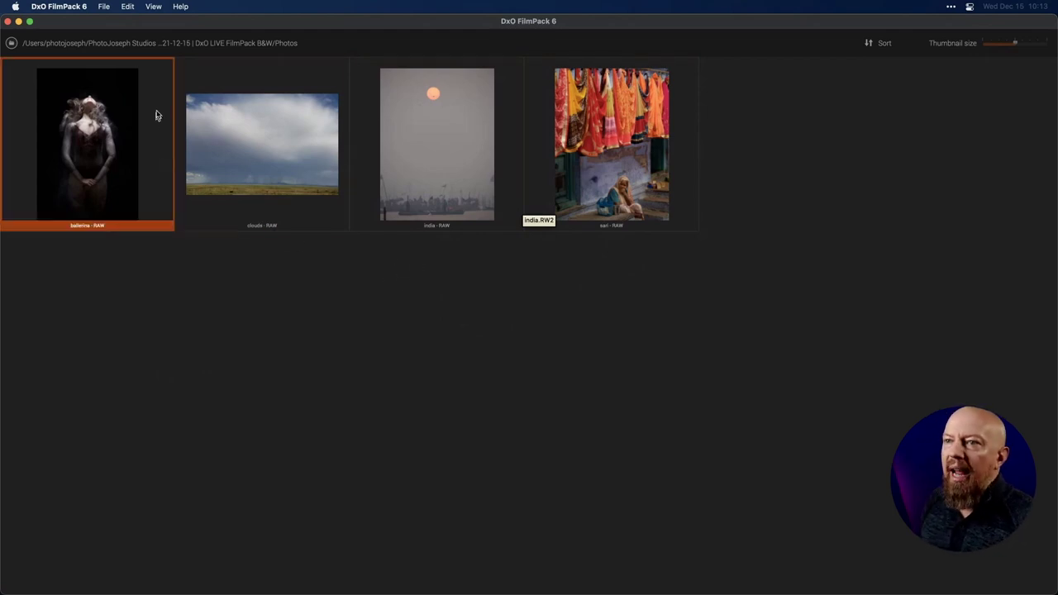
pyautogui.click(231, 114)
pyautogui.click(302, 241)
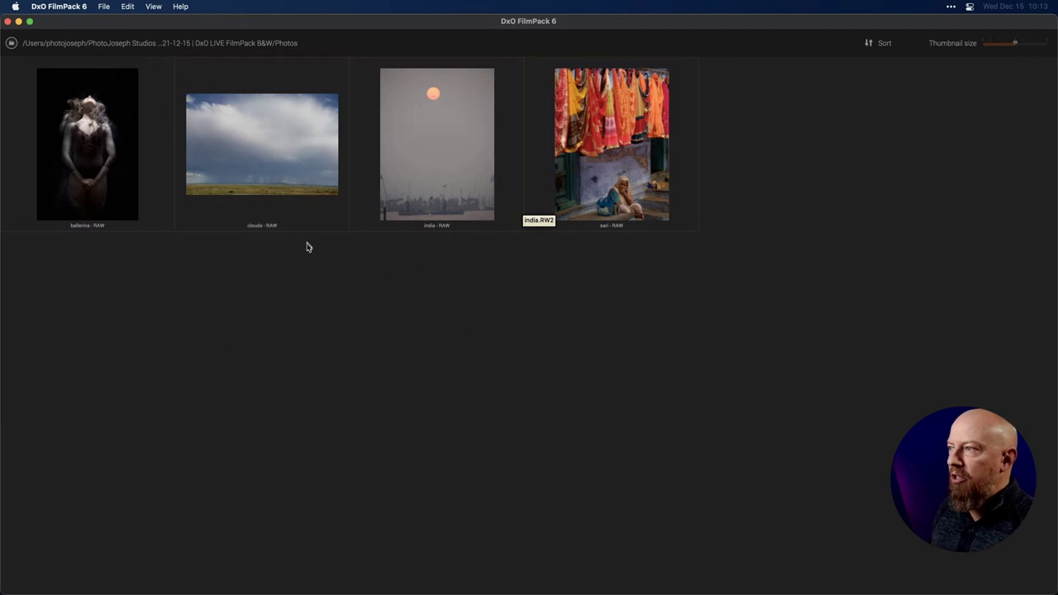
pyautogui.click(313, 158)
pyautogui.click(137, 64)
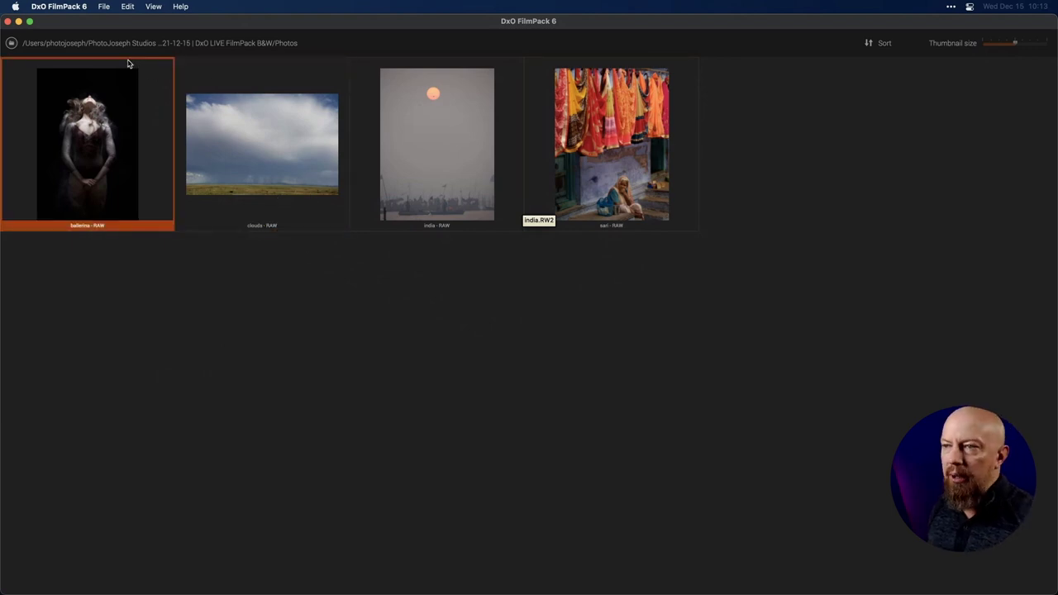
pyautogui.click(110, 51)
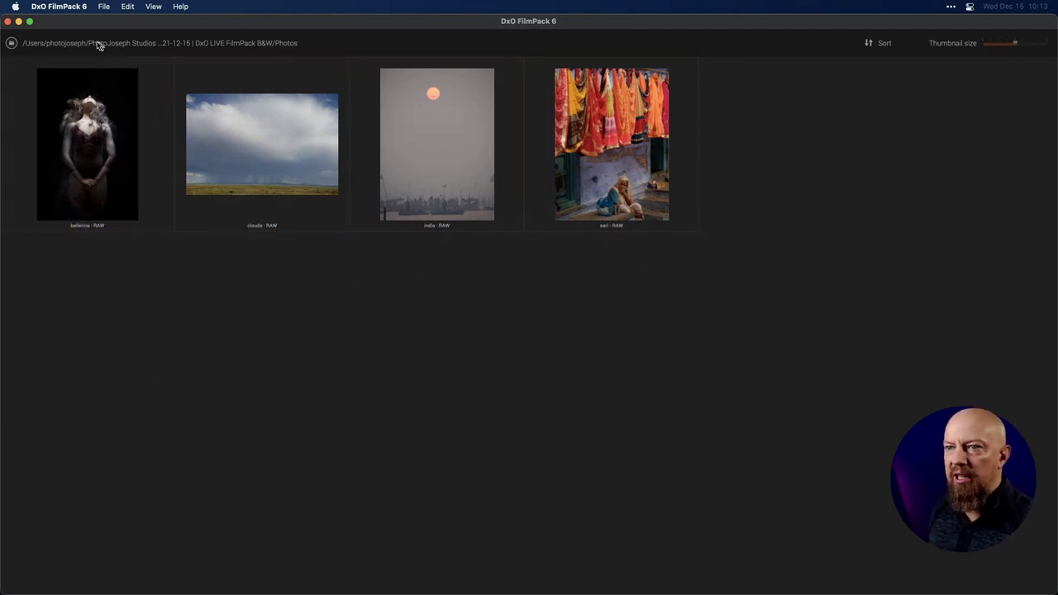
pyautogui.click(10, 42)
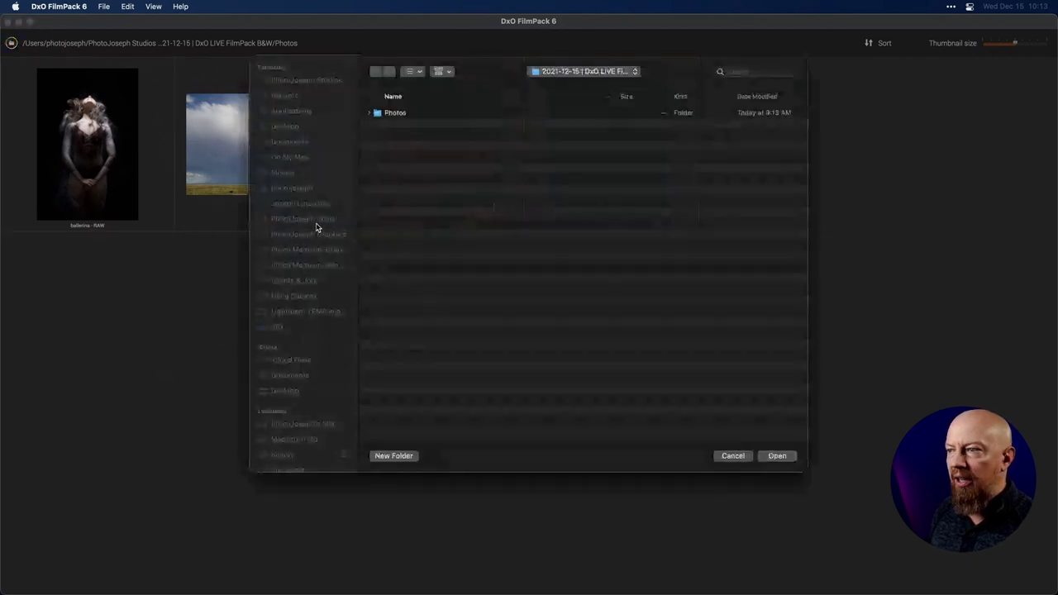
pyautogui.click(740, 456)
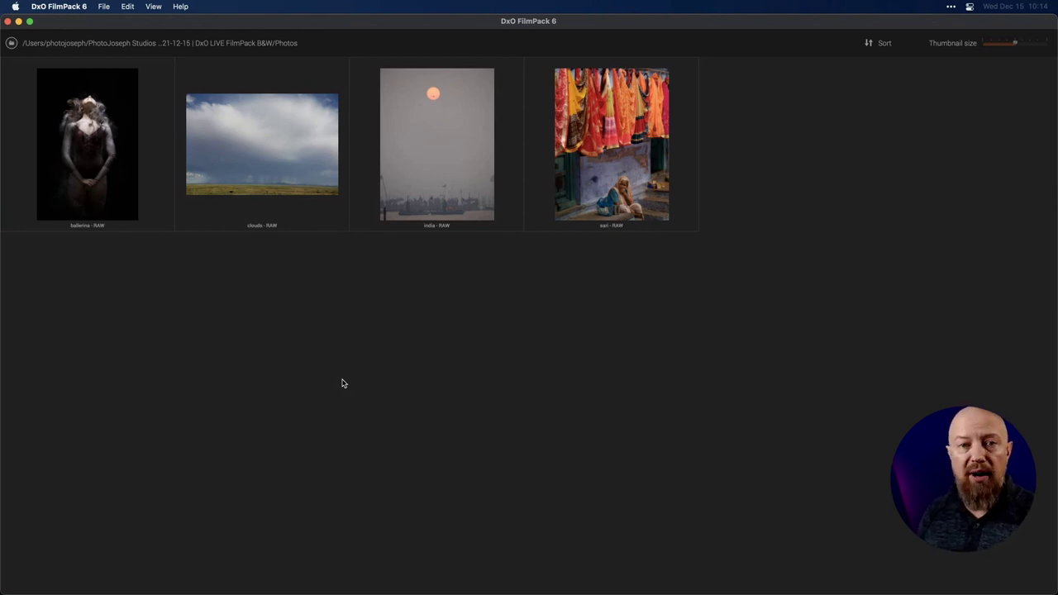
# Step: Open the sari RAW photo for editing and show the Time Machine presets for the 19 Century
pyautogui.click(682, 159)
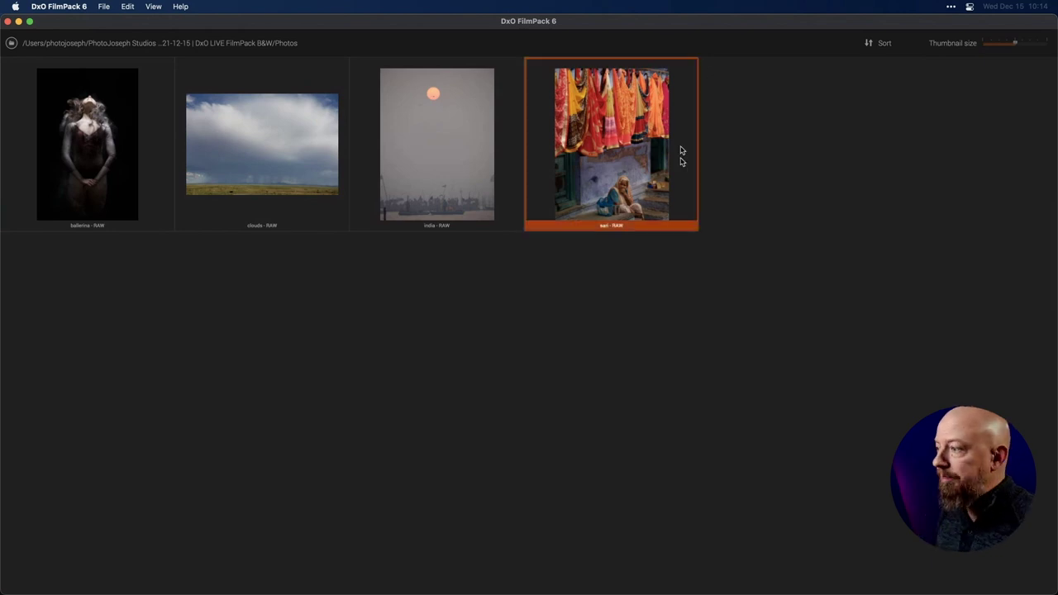
pyautogui.doubleClick(619, 158)
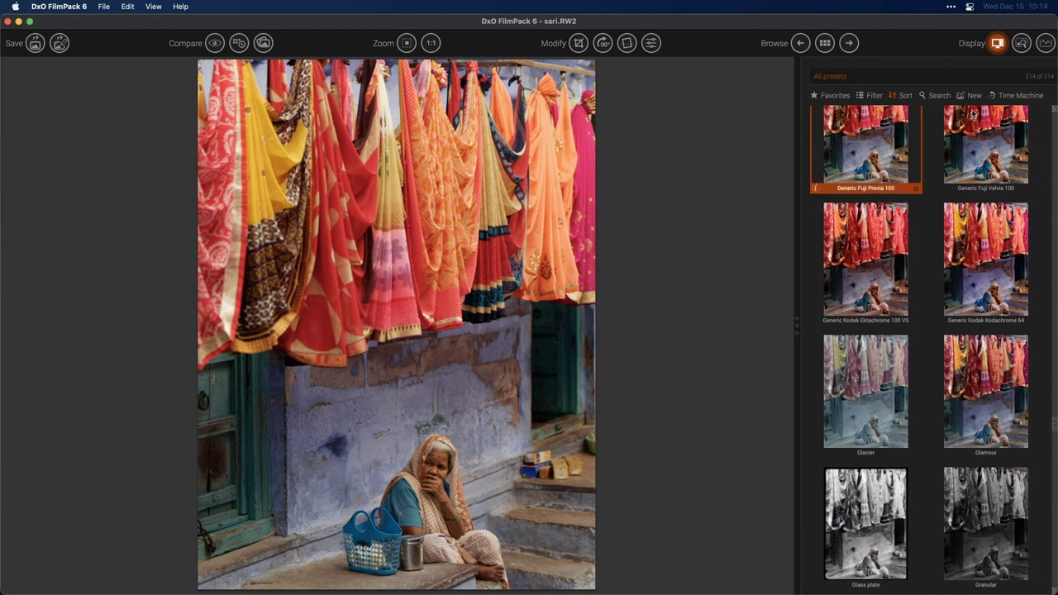
pyautogui.click(1015, 98)
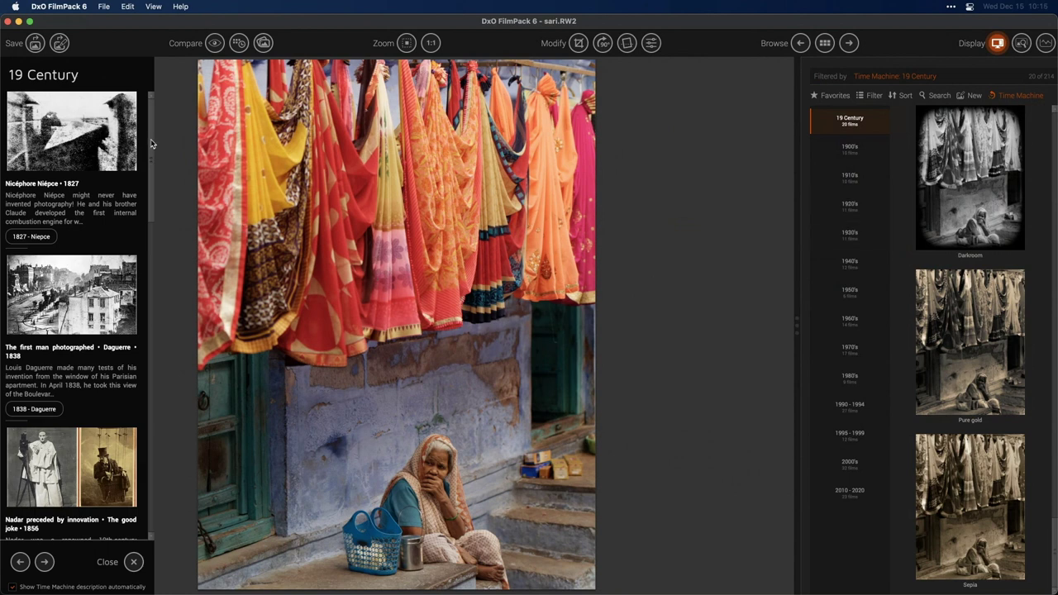
pyautogui.moveTo(152, 147); pyautogui.dragTo(153, 102)
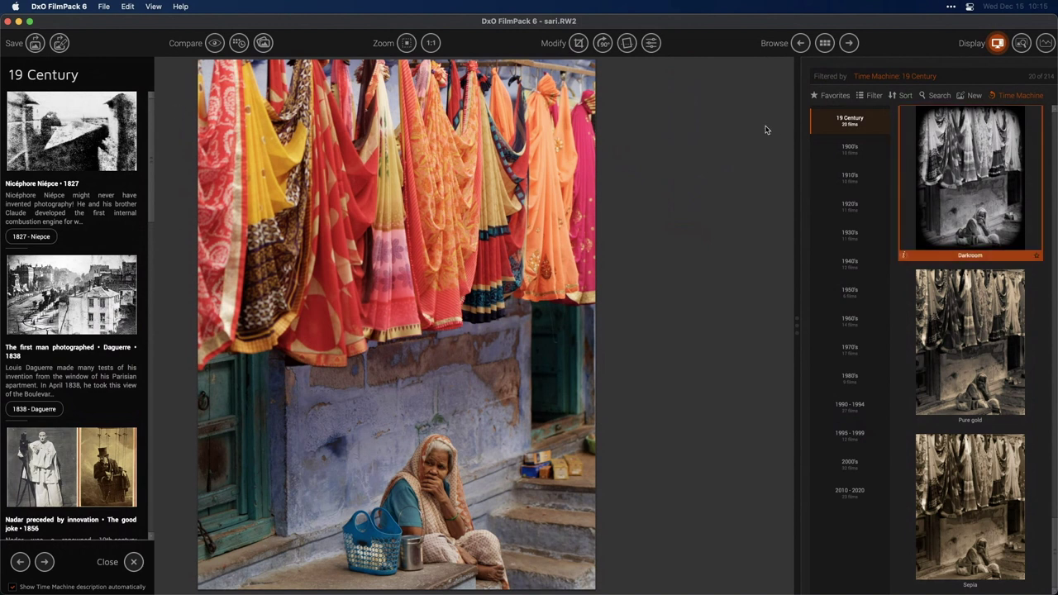
# Step: Show the Time Machine presets of the 1900's and look through their previews
pyautogui.click(852, 153)
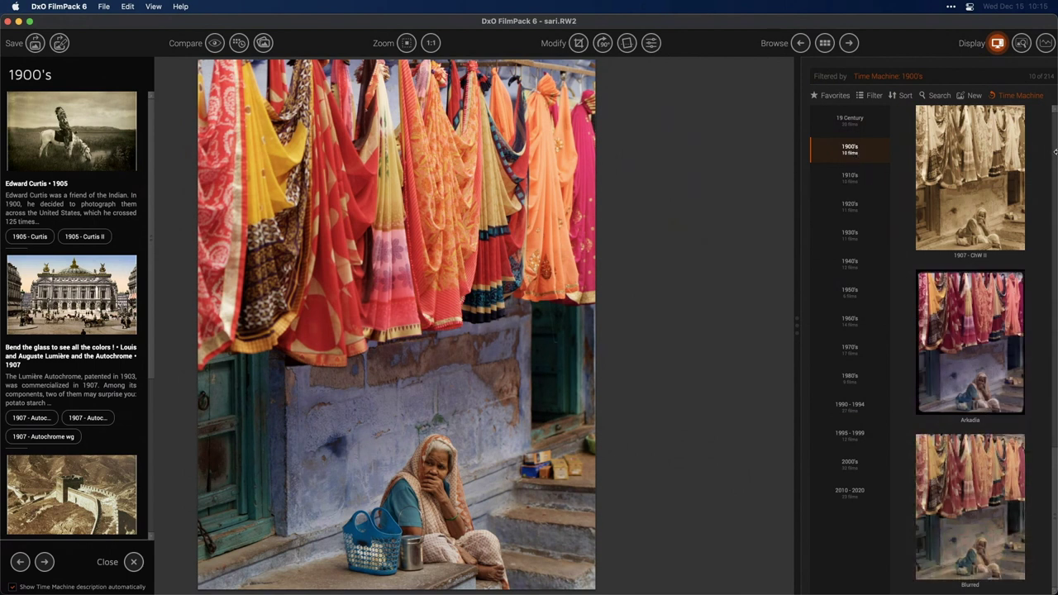
pyautogui.scroll(-10, 1054, 413)
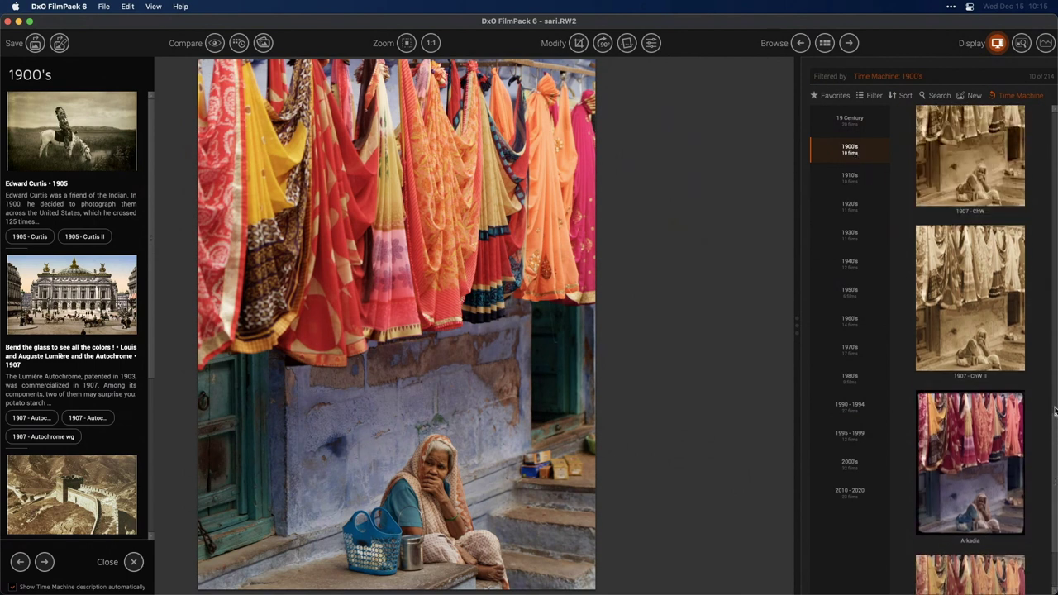
pyautogui.scroll(5, 1054, 274)
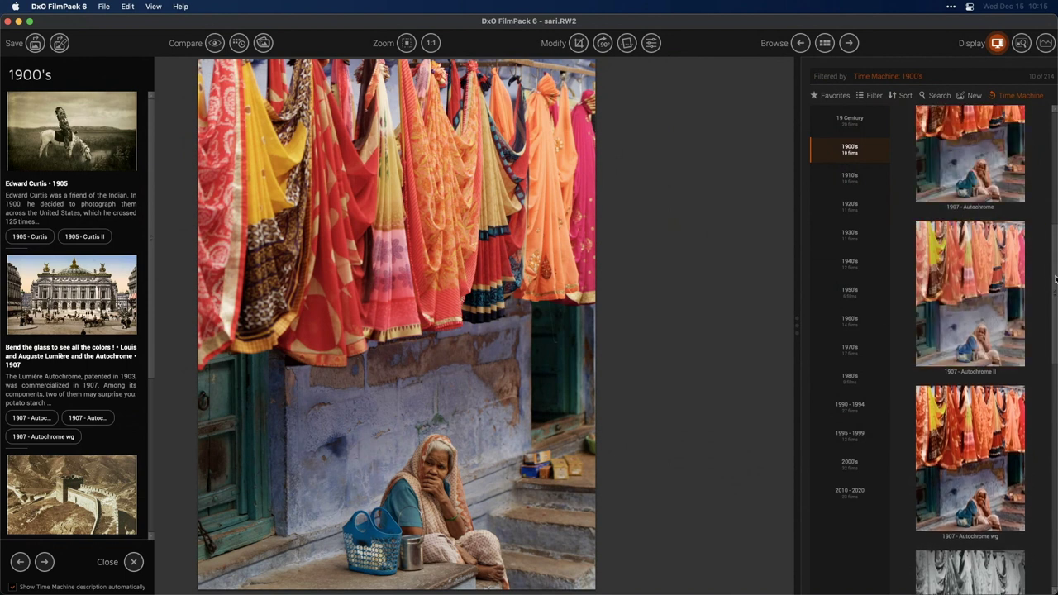
pyautogui.moveTo(1056, 281); pyautogui.dragTo(1056, 160)
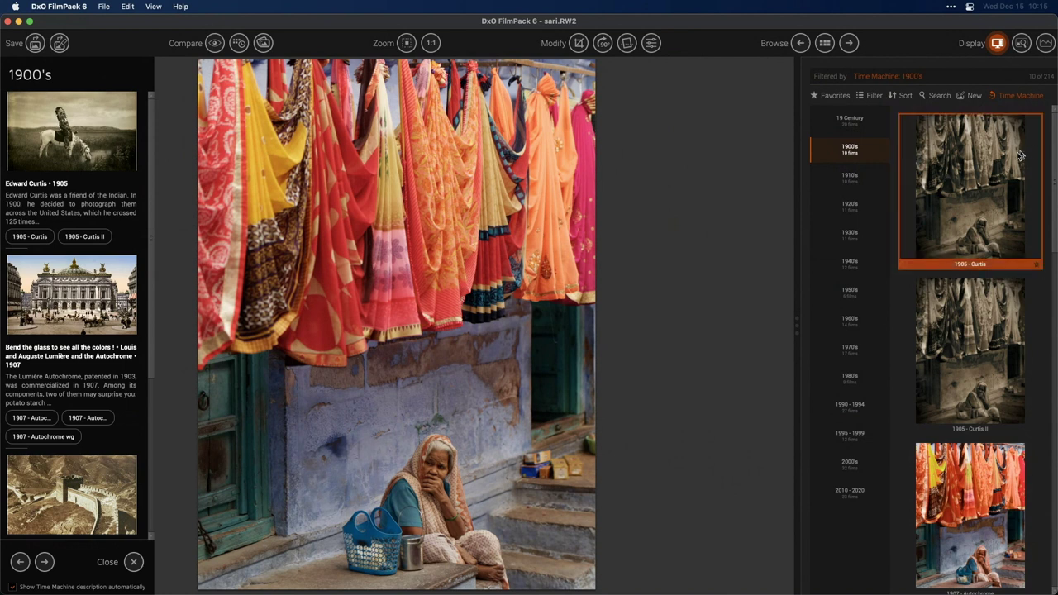
# Step: Show the Time Machine presets of the 1910's and look through their previews and historical articles
pyautogui.click(855, 177)
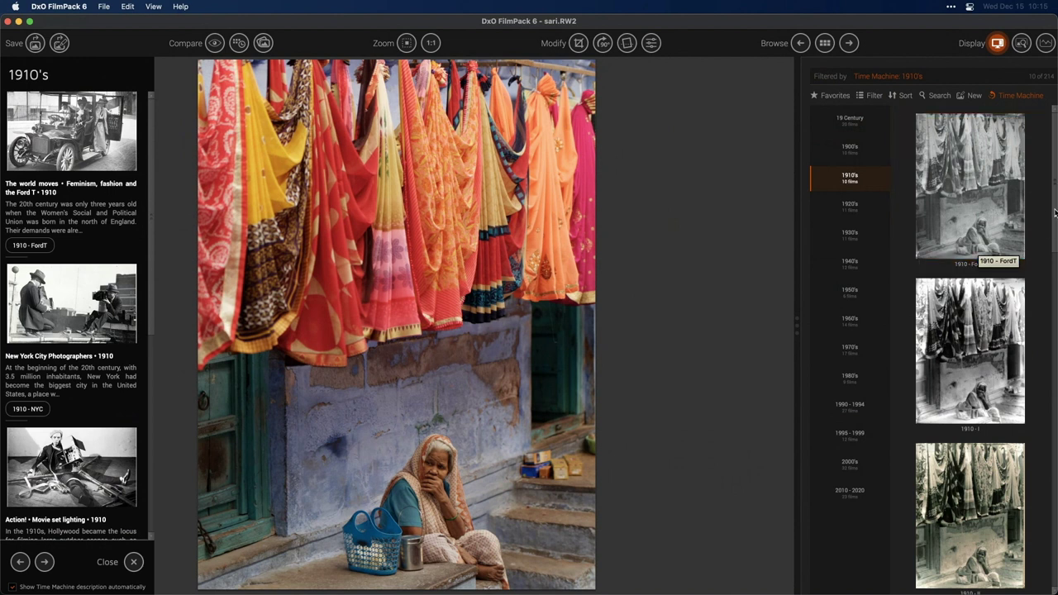
pyautogui.moveTo(1055, 212); pyautogui.dragTo(1048, 261)
pyautogui.scroll(5, 1048, 261)
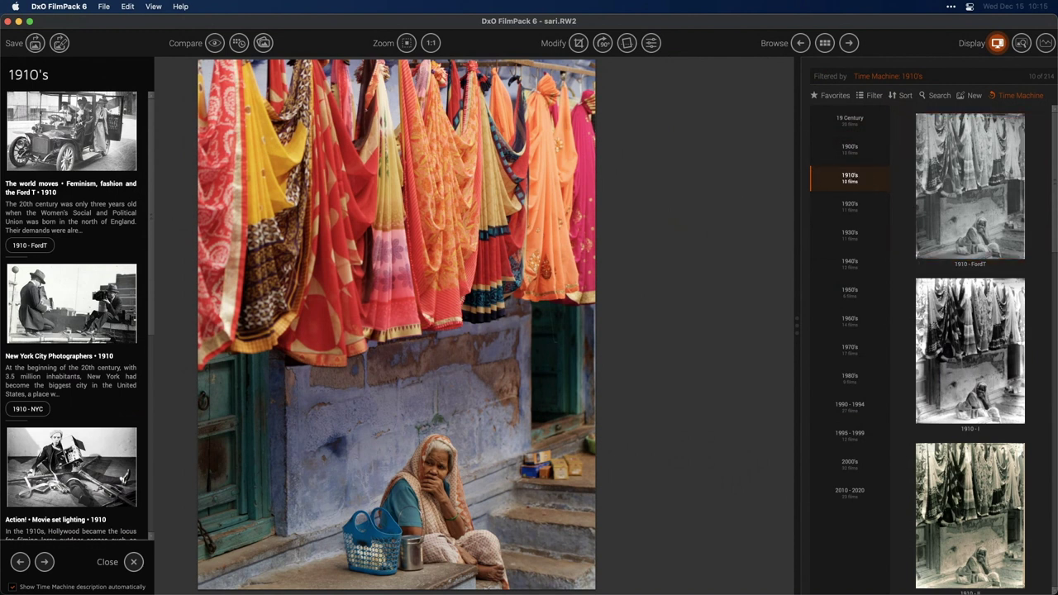
pyautogui.scroll(-2, 153, 133)
pyautogui.scroll(-10, 152, 133)
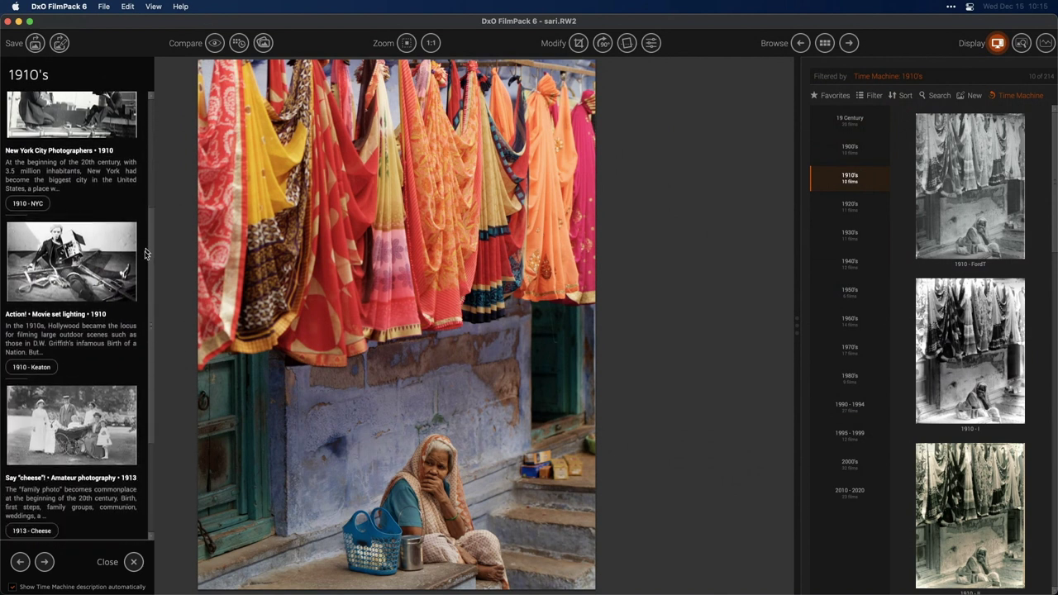
pyautogui.moveTo(146, 310); pyautogui.dragTo(145, 76)
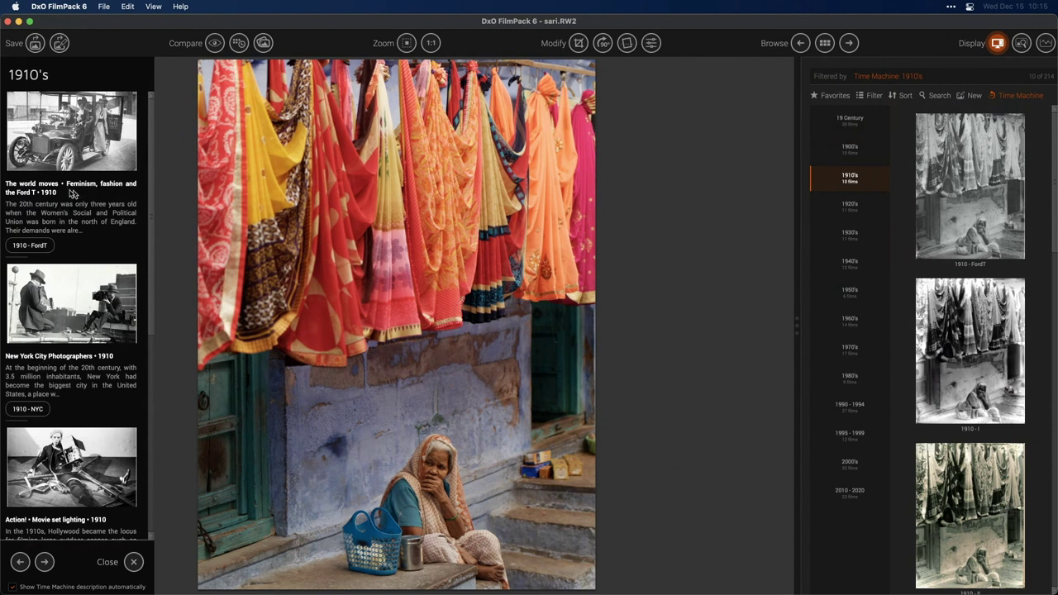
# Step: View the 1910 Ford T article, then apply the 1910 - NYC rendering from the New York City Photographers article
pyautogui.click(89, 154)
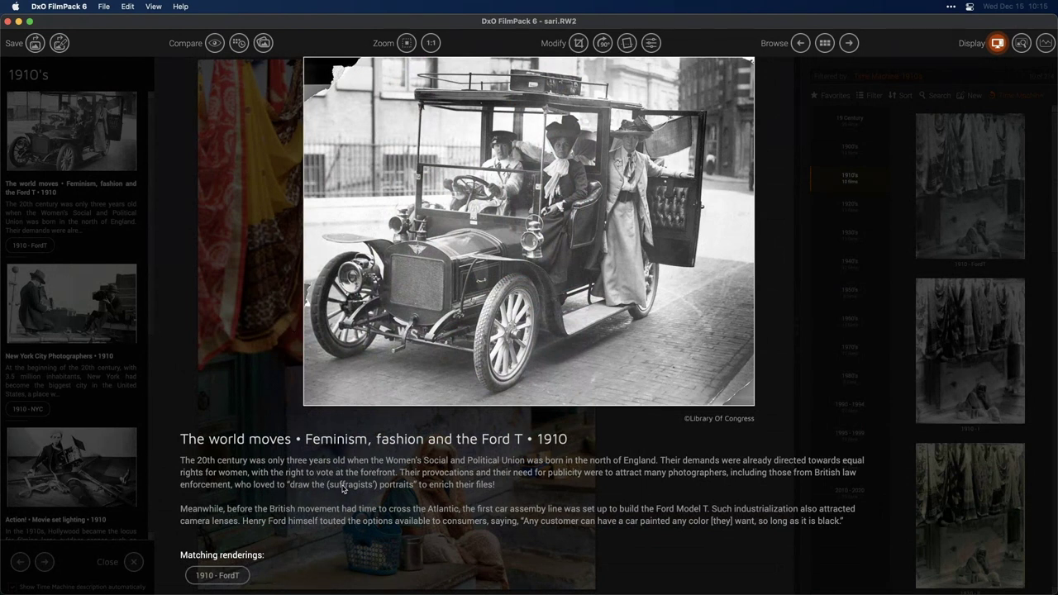
pyautogui.click(267, 342)
pyautogui.click(83, 310)
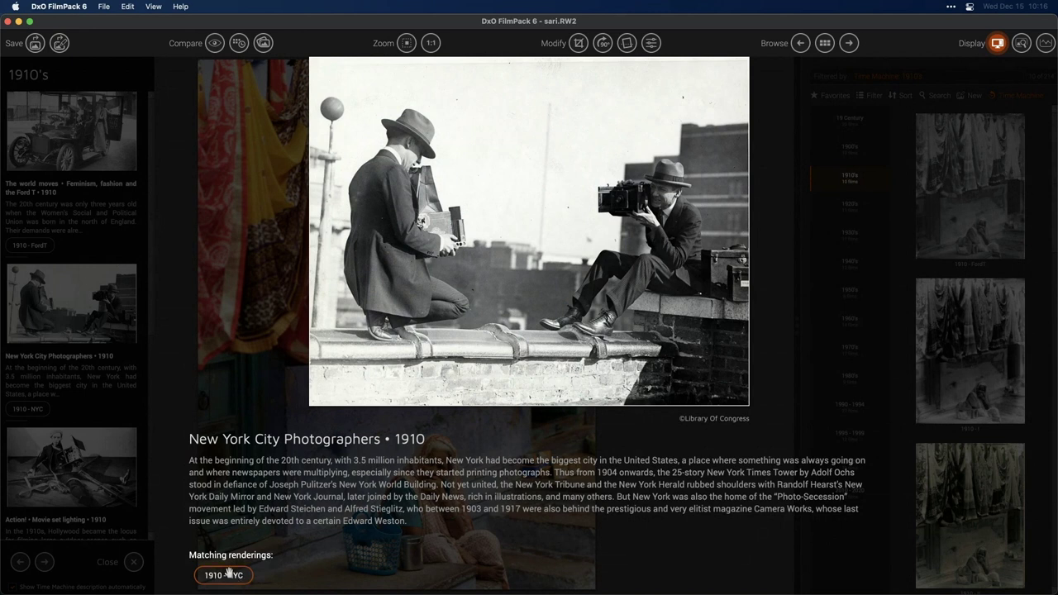
pyautogui.click(229, 574)
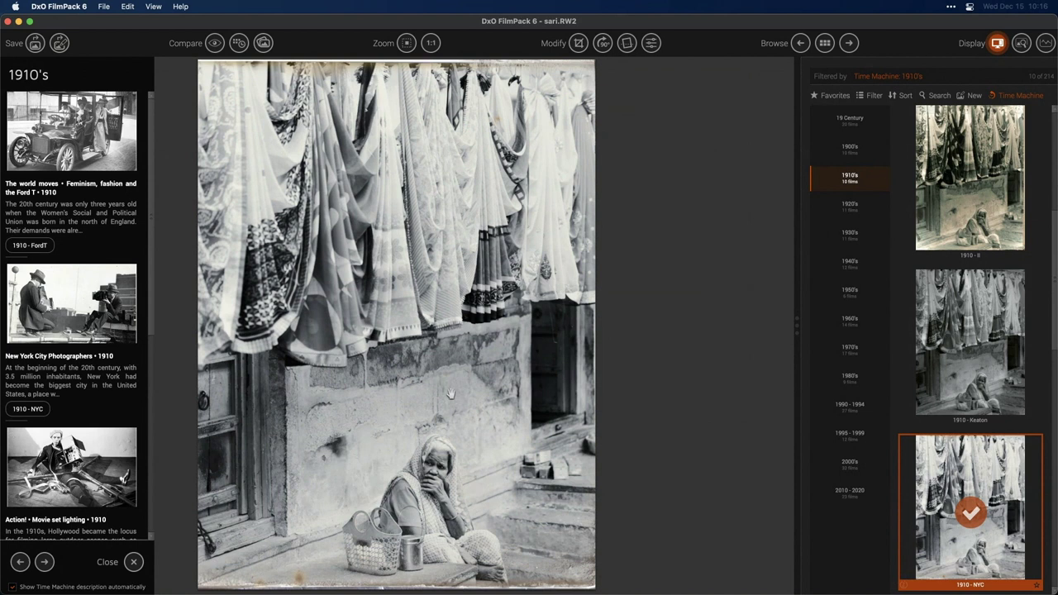
# Step: Try the 1910 - Keaton rendering from the movie set lighting article, followed by the 1913 - Cheese rendering
pyautogui.click(64, 463)
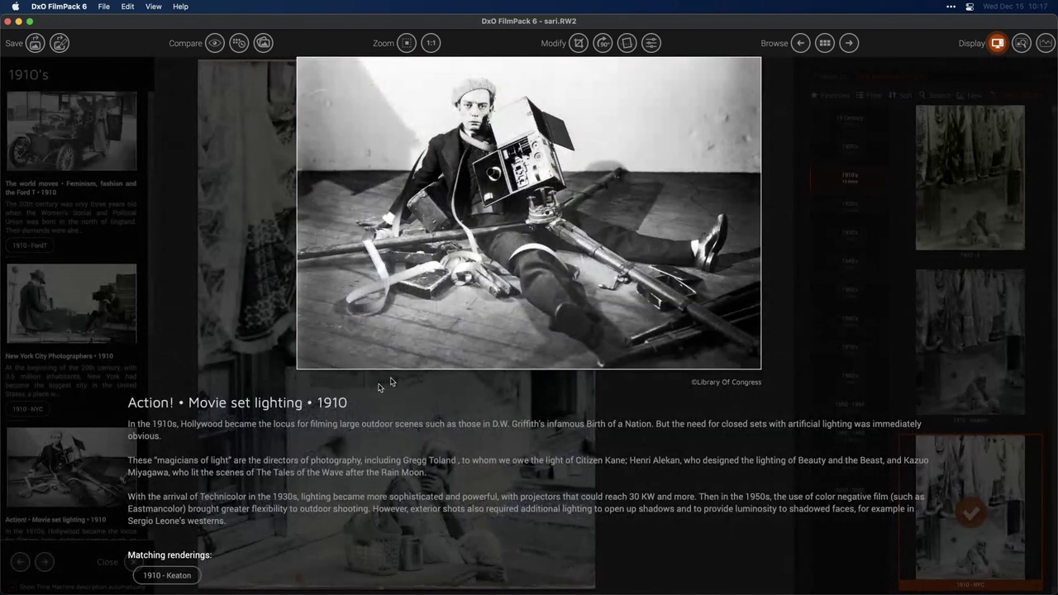
pyautogui.click(168, 576)
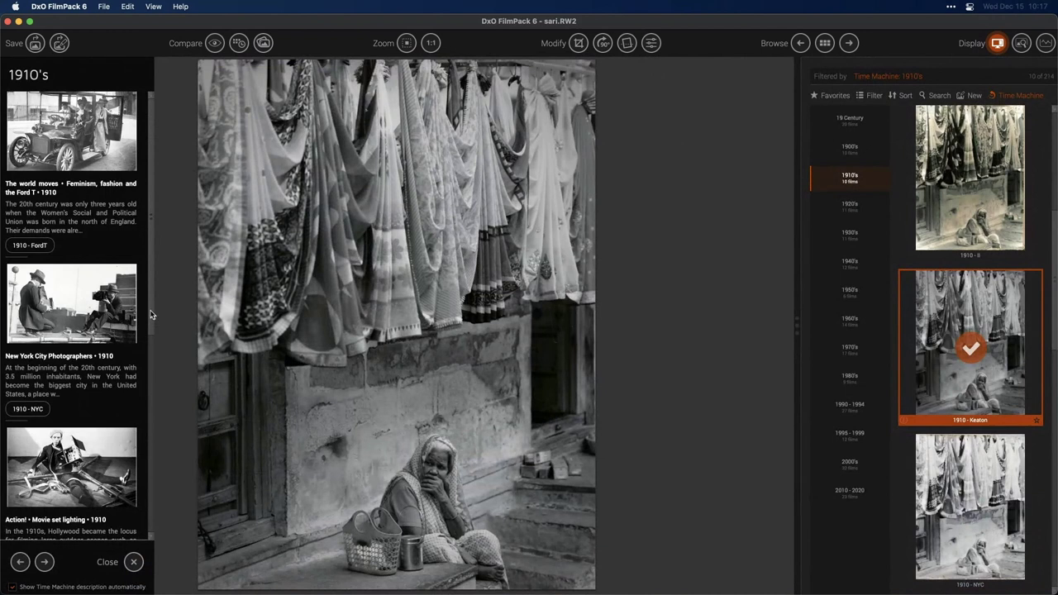
pyautogui.scroll(-10, 147, 455)
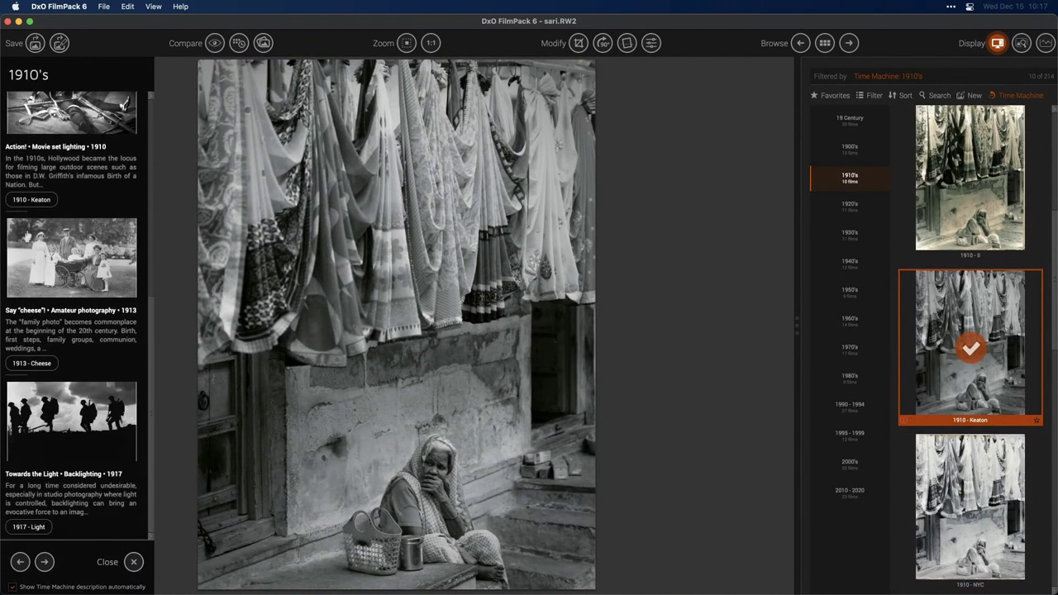
pyautogui.click(28, 366)
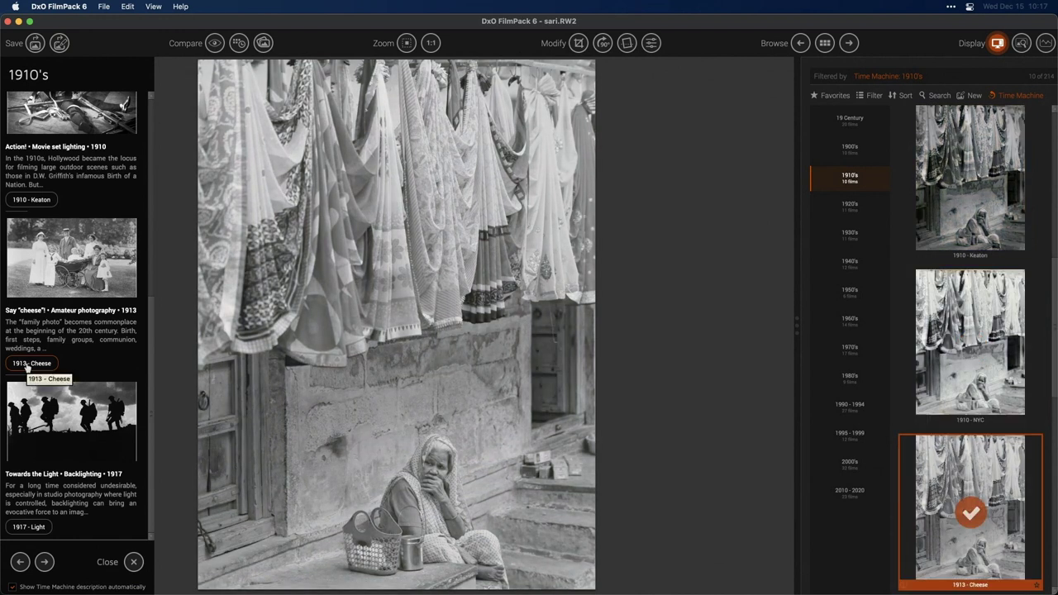
# Step: Show the Time Machine presets of the 1920's and apply 1921 - Social to the sari photo
pyautogui.click(866, 208)
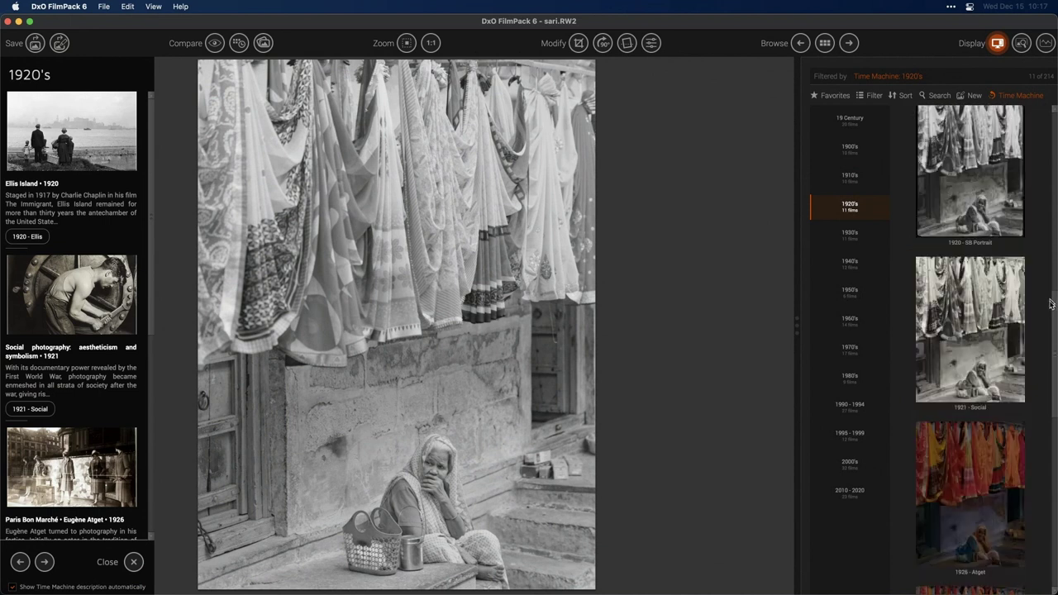
pyautogui.scroll(3, 1052, 304)
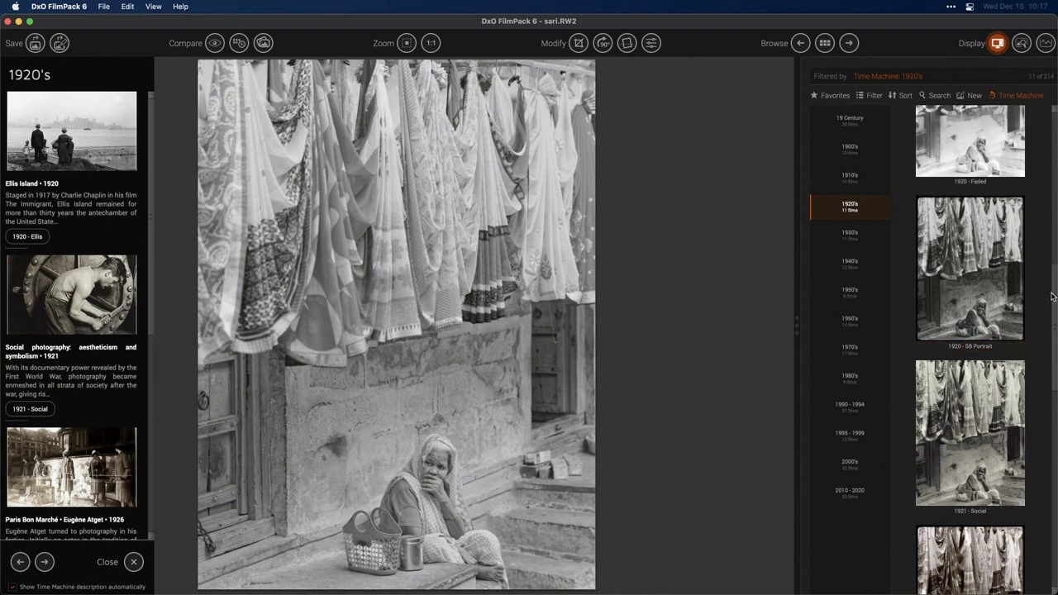
pyautogui.scroll(-3, 1052, 296)
pyautogui.click(972, 327)
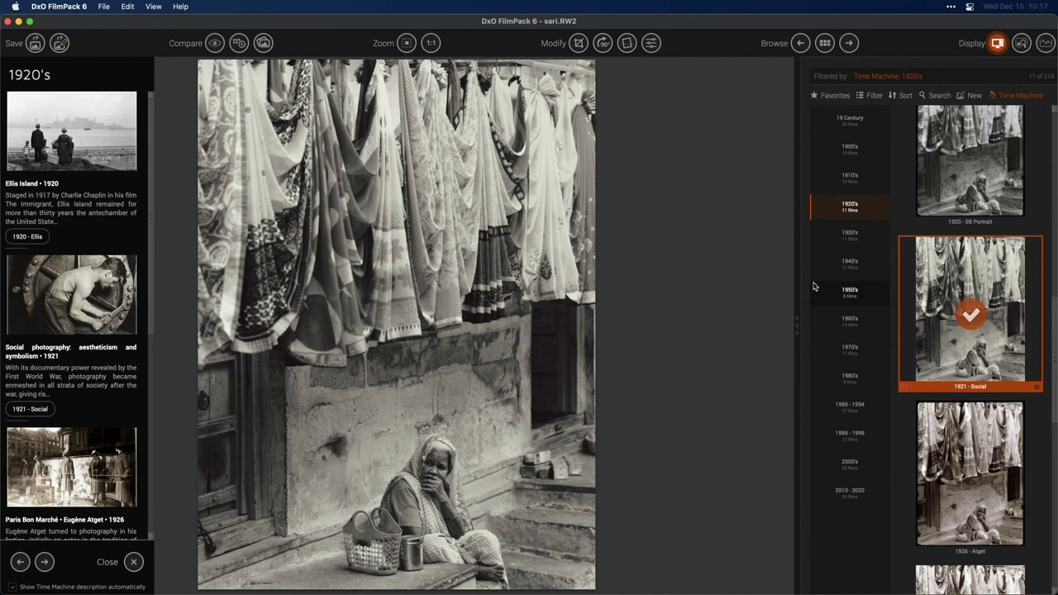
# Step: Leave the Time Machine selection and look through the full list of all presets without a filter
pyautogui.click(866, 96)
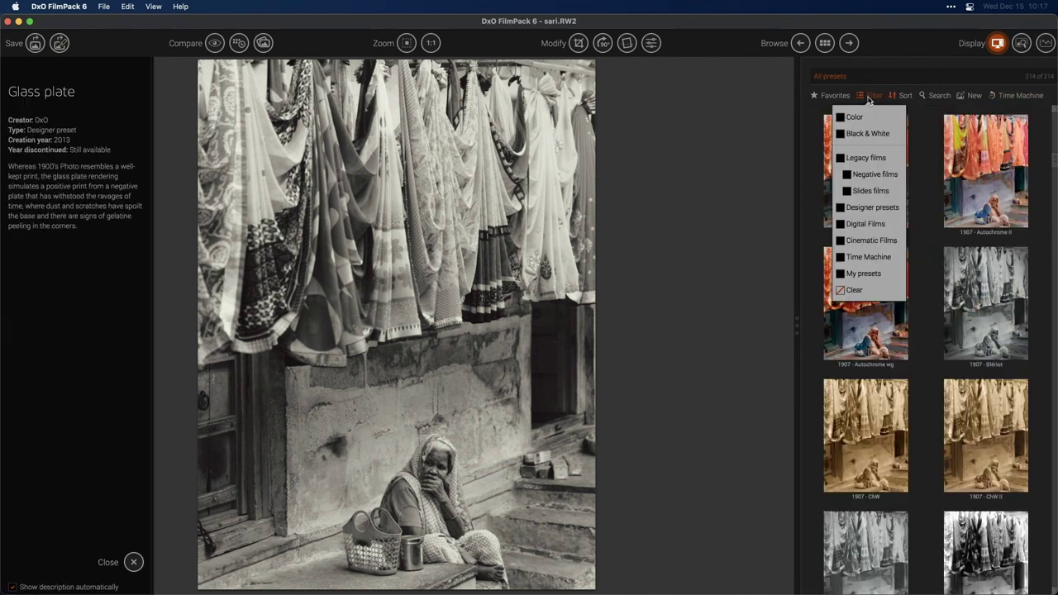
pyautogui.click(869, 97)
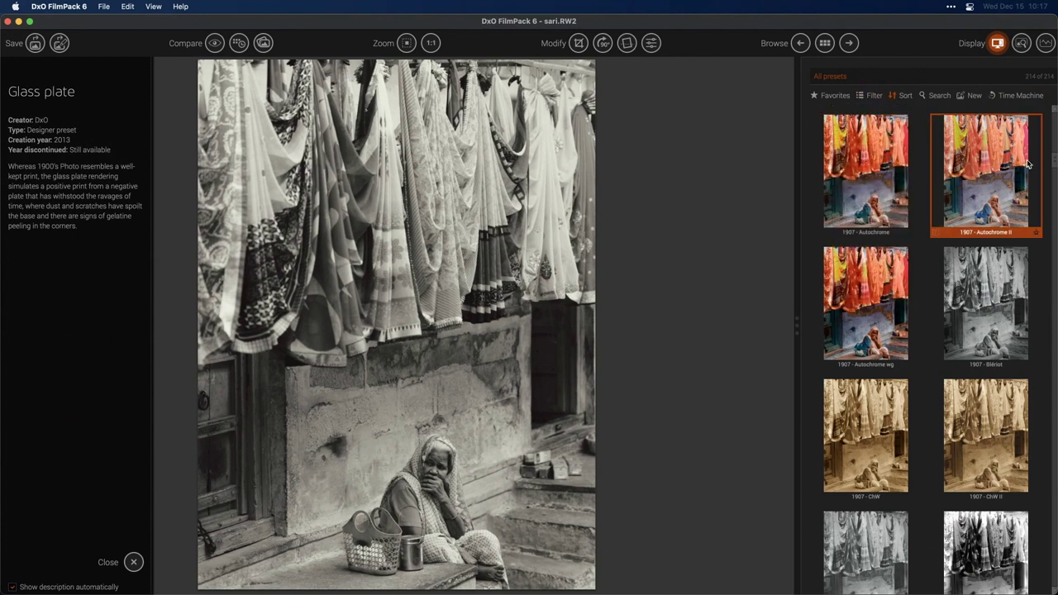
pyautogui.scroll(2, 1055, 157)
pyautogui.scroll(5, 1055, 157)
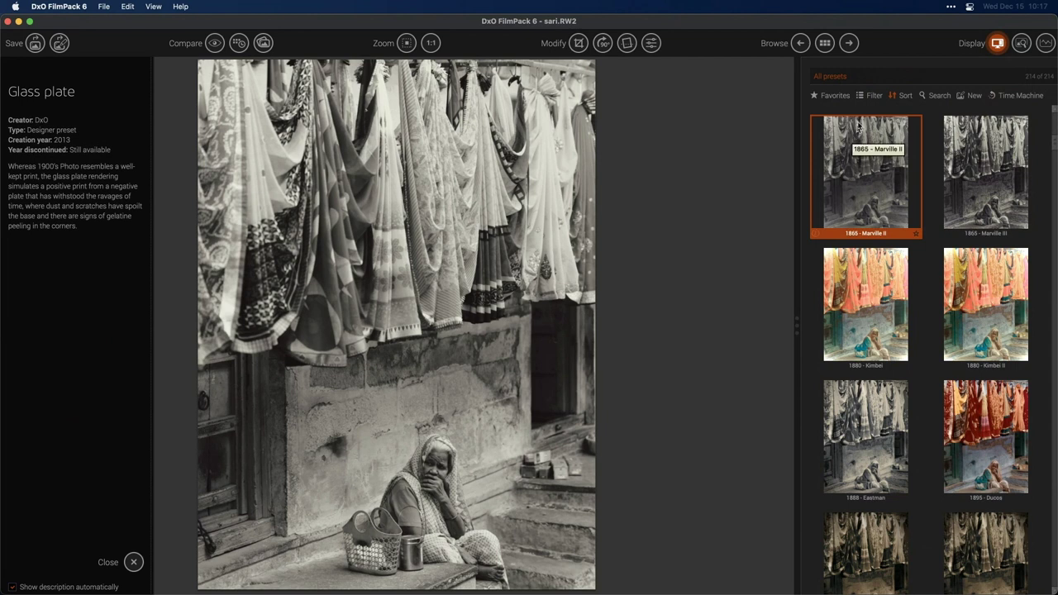
# Step: Filter the presets to Black & White, adding the Time Machine filter and removing it again
pyautogui.click(870, 95)
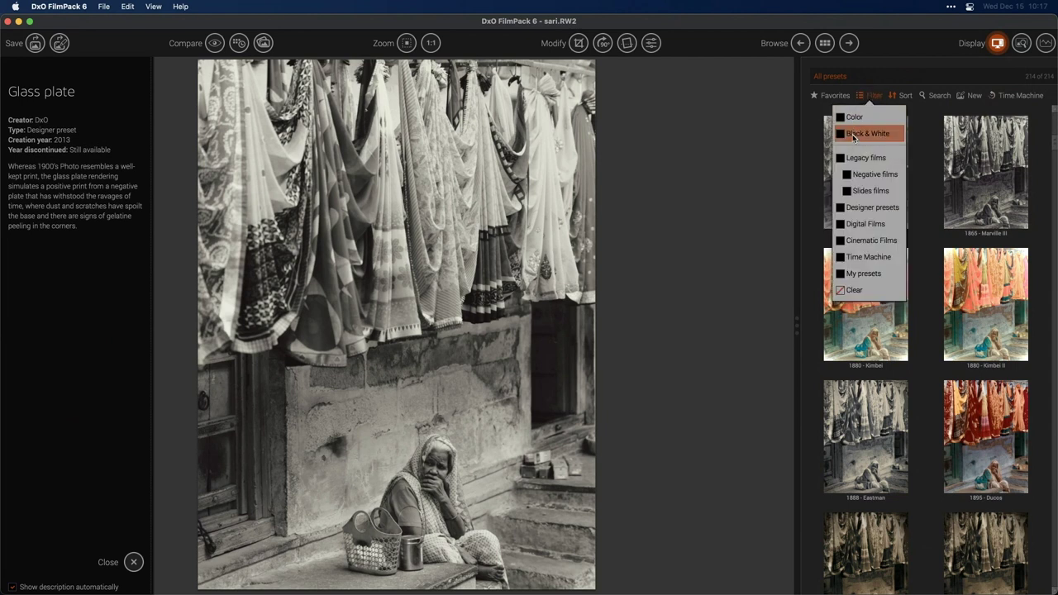
pyautogui.click(852, 135)
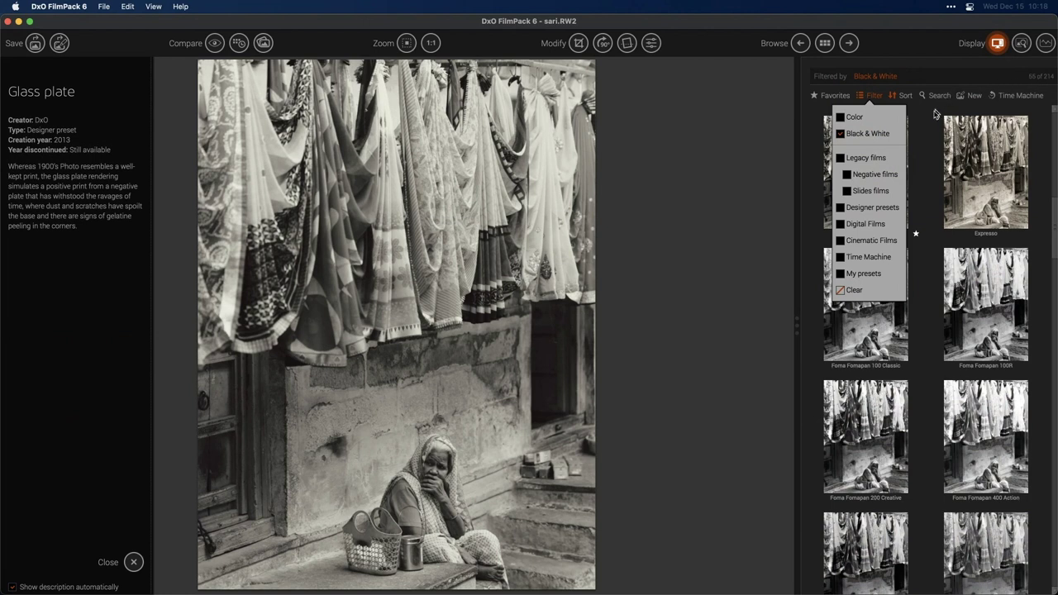
pyautogui.click(852, 259)
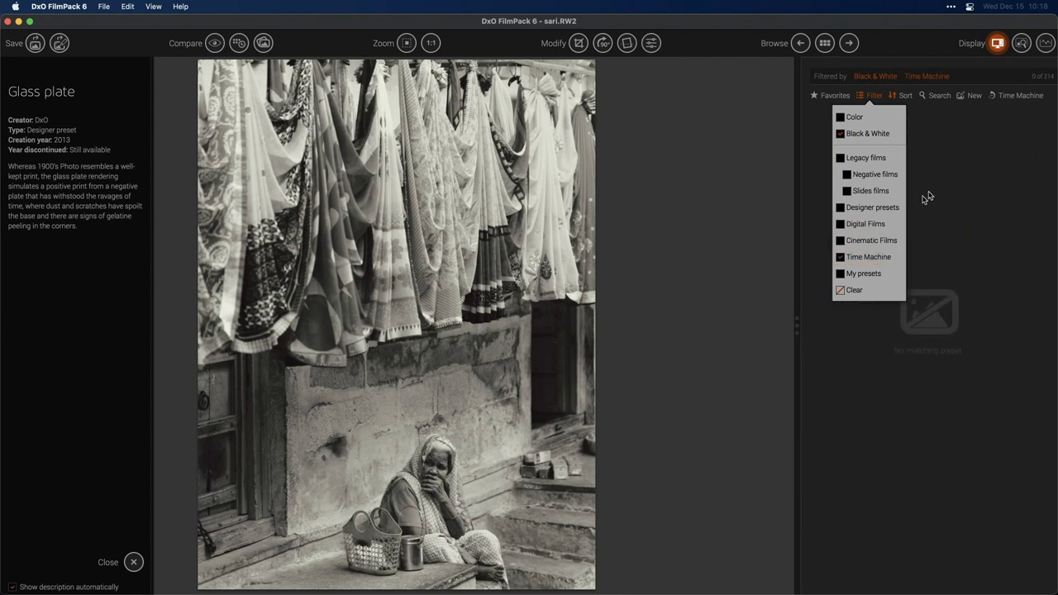
pyautogui.click(873, 259)
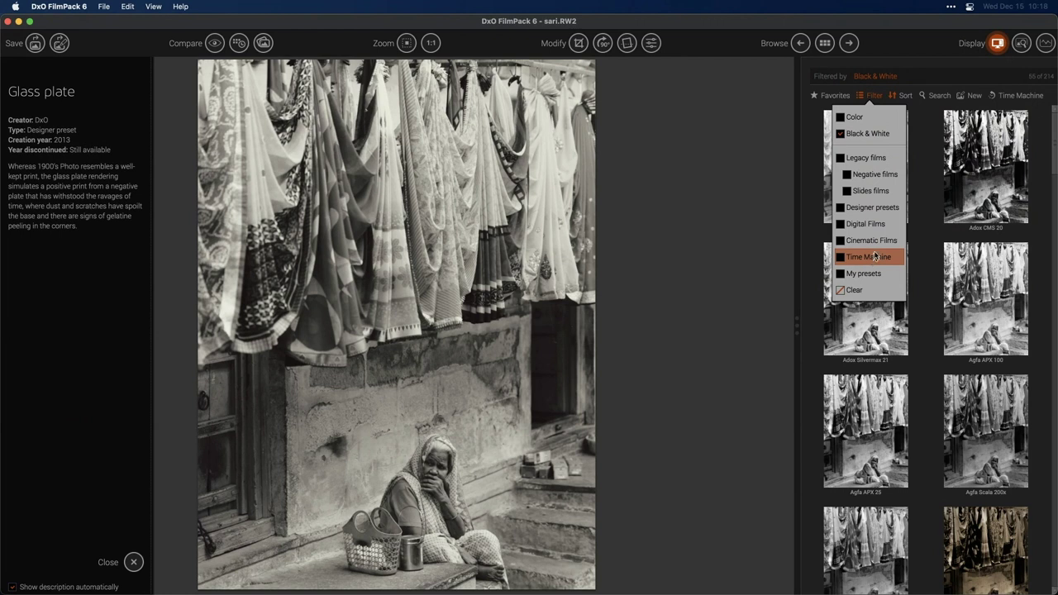
# Step: Narrow the Black & White presets to Negative films and apply the Adox CHS 100 II preset to the photo
pyautogui.click(875, 174)
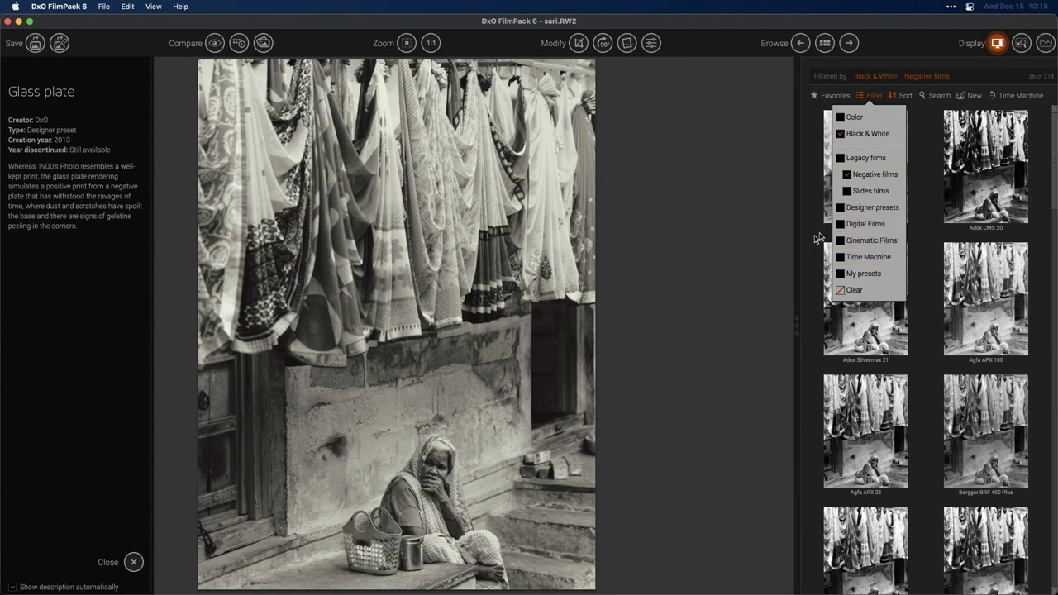
pyautogui.click(755, 239)
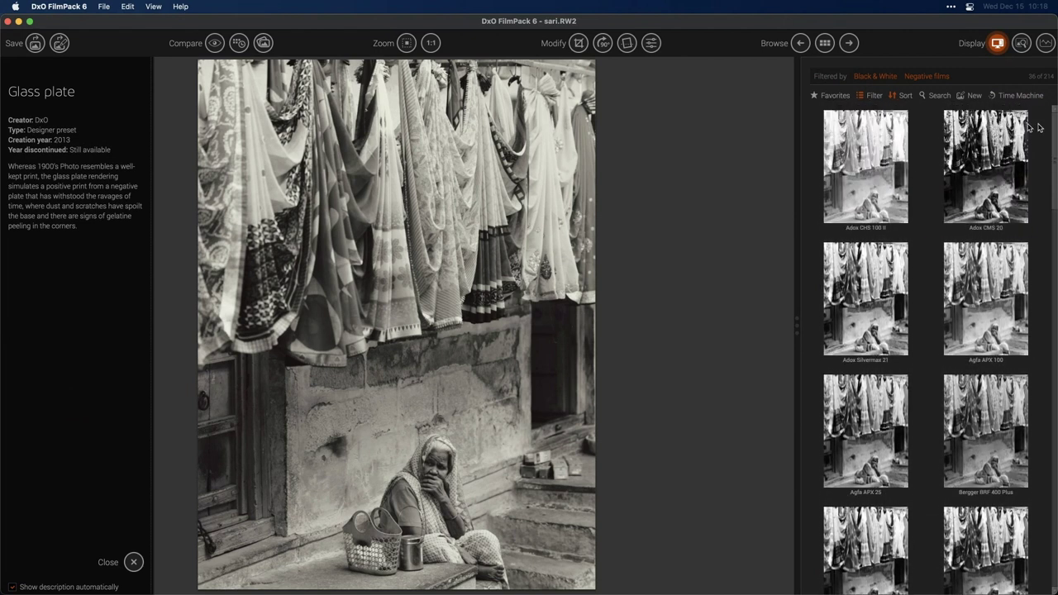
pyautogui.click(869, 185)
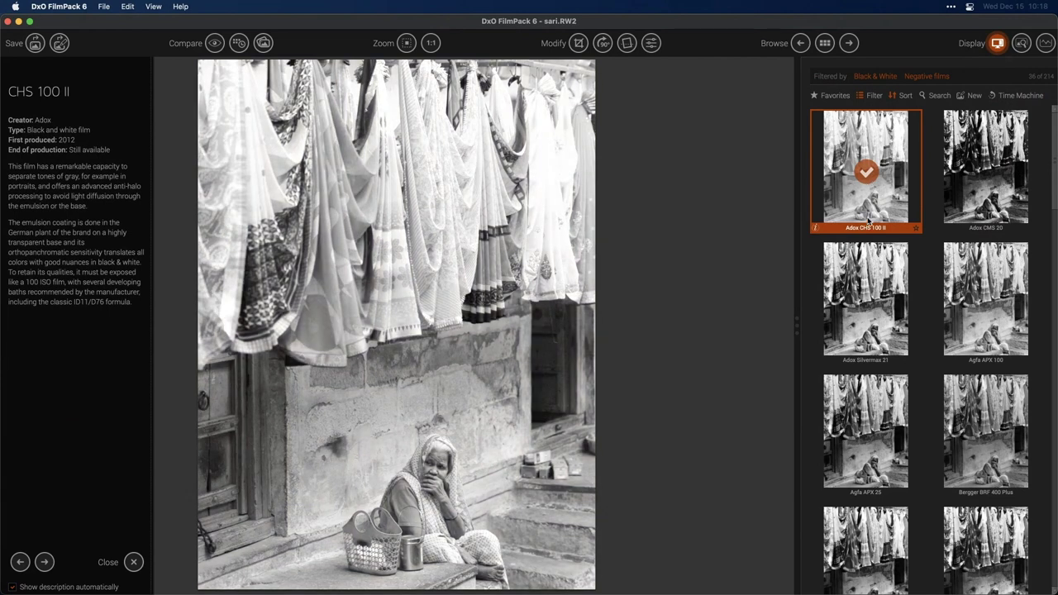
# Step: Try the Ilford HPS 800 and Ilford Pan 100 presets, and turn off showing preset descriptions automatically
pyautogui.scroll(-10, 948, 323)
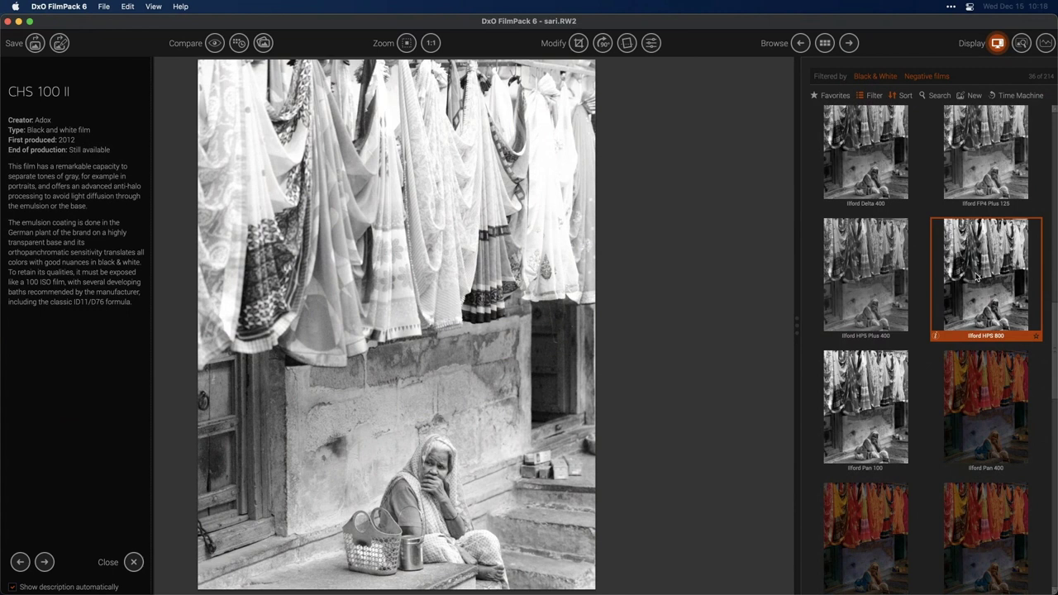
pyautogui.click(977, 277)
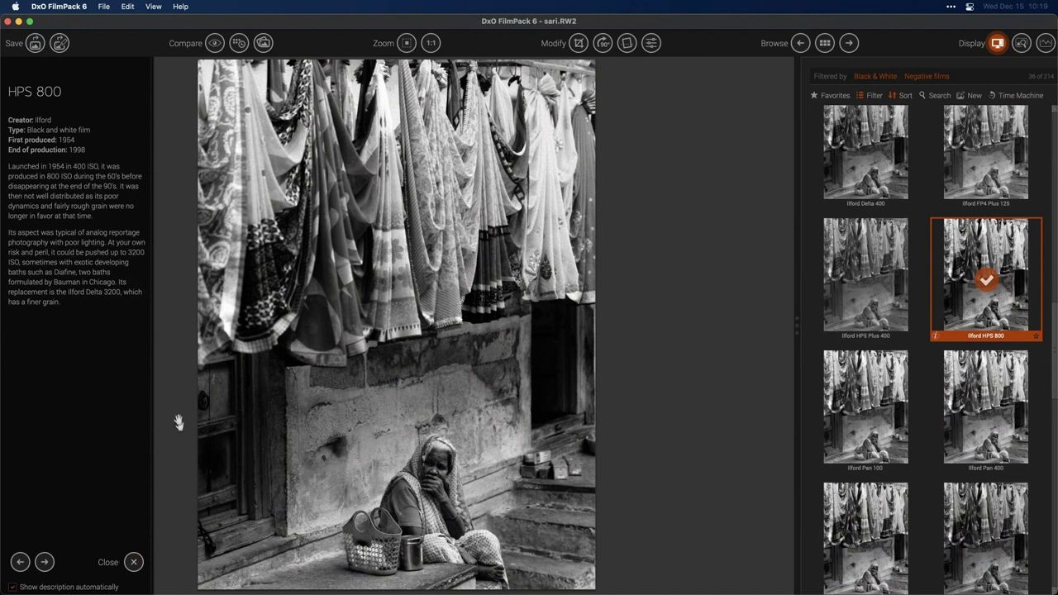
pyautogui.click(133, 563)
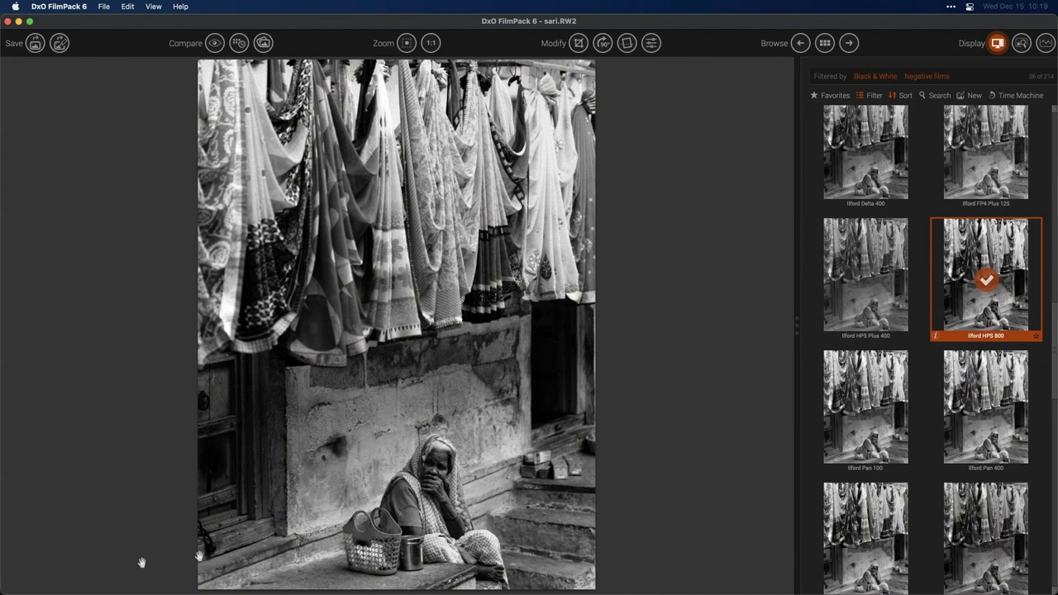
pyautogui.click(886, 434)
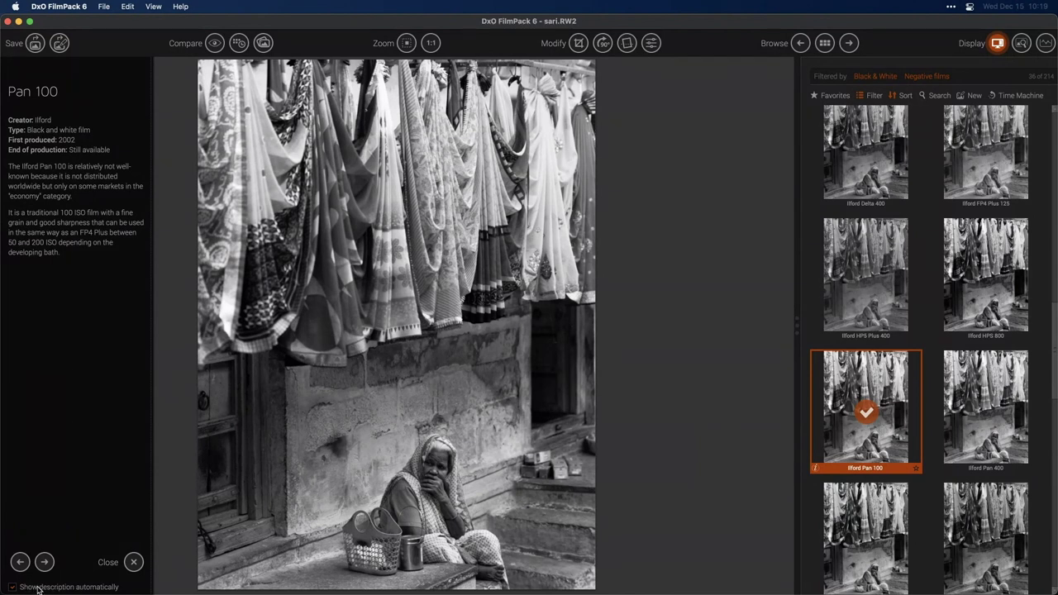
pyautogui.click(134, 563)
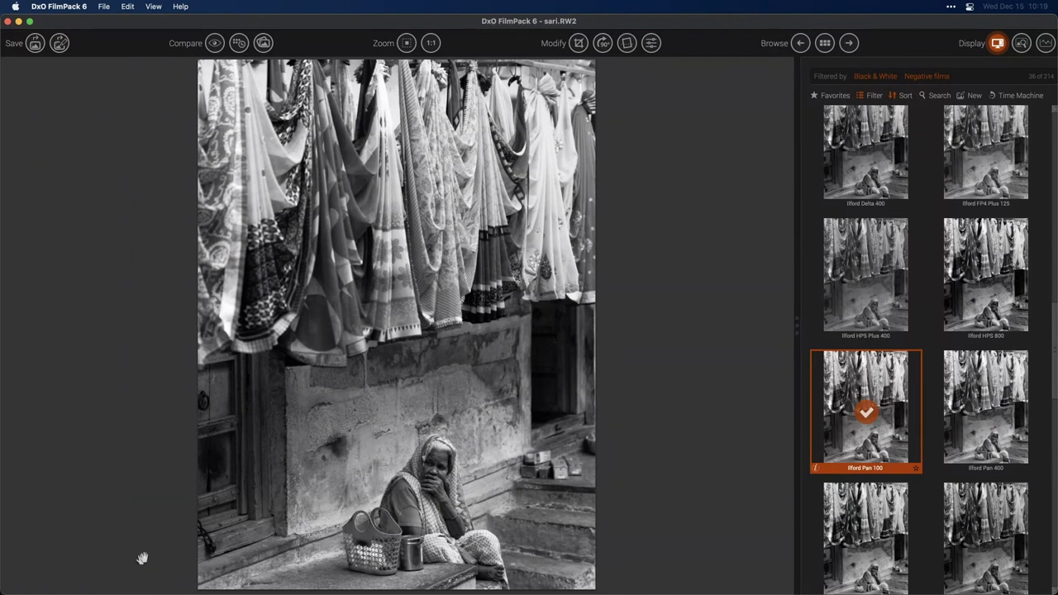
# Step: Try the Ilford Pan 400, Polaroid 664 and Polaroid 672 presets, opening and closing the description of Polaroid 664
pyautogui.click(999, 421)
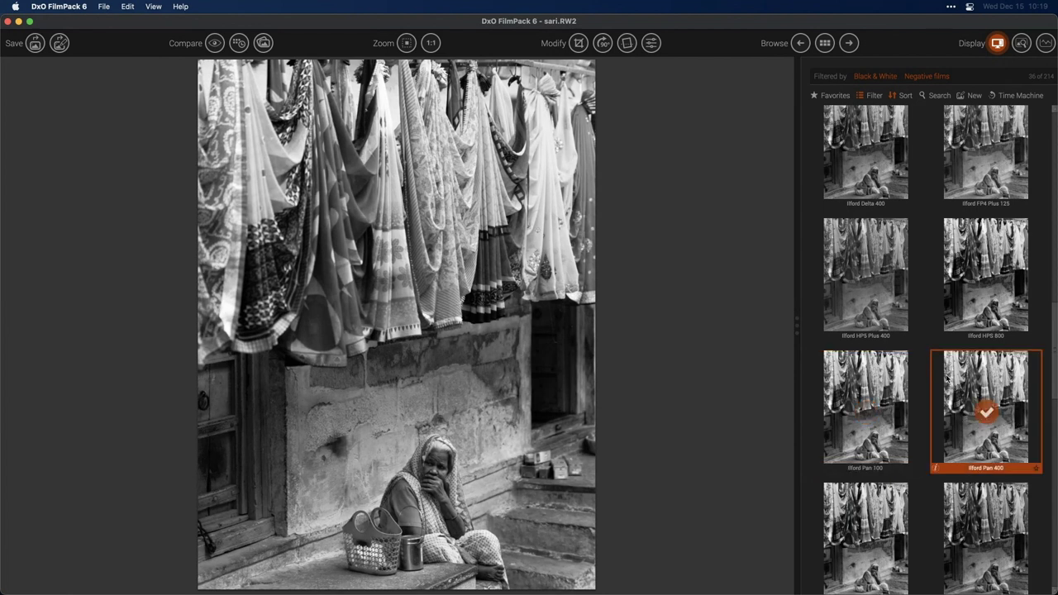
pyautogui.scroll(-10, 947, 378)
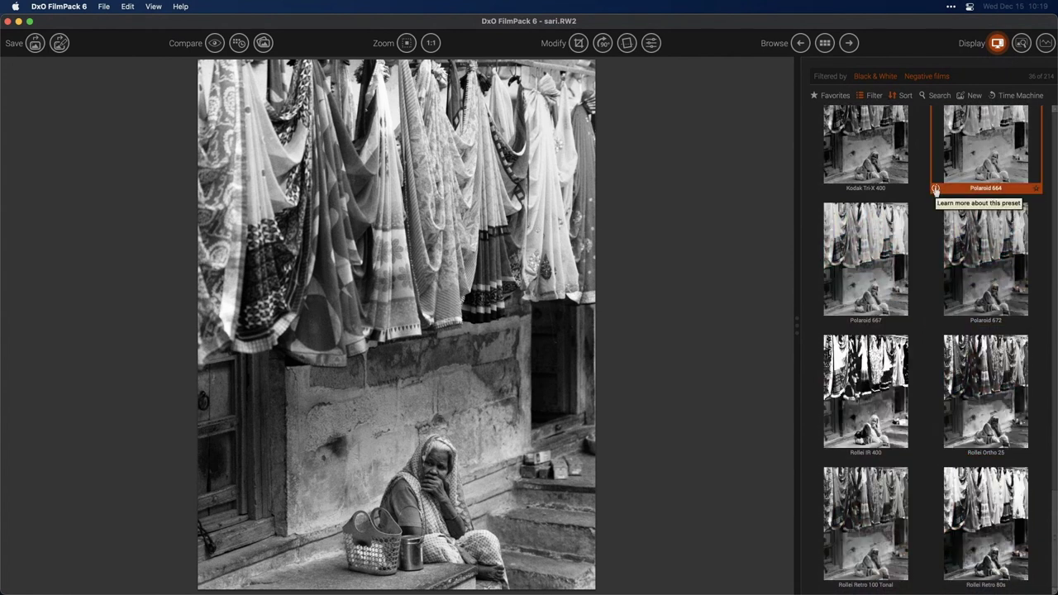
pyautogui.click(936, 190)
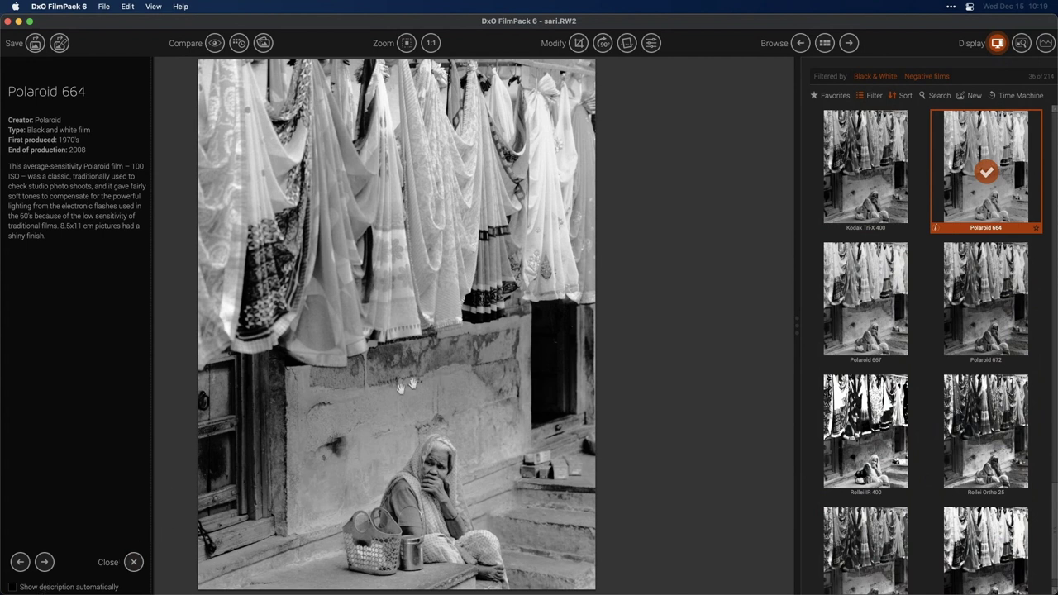
pyautogui.click(133, 562)
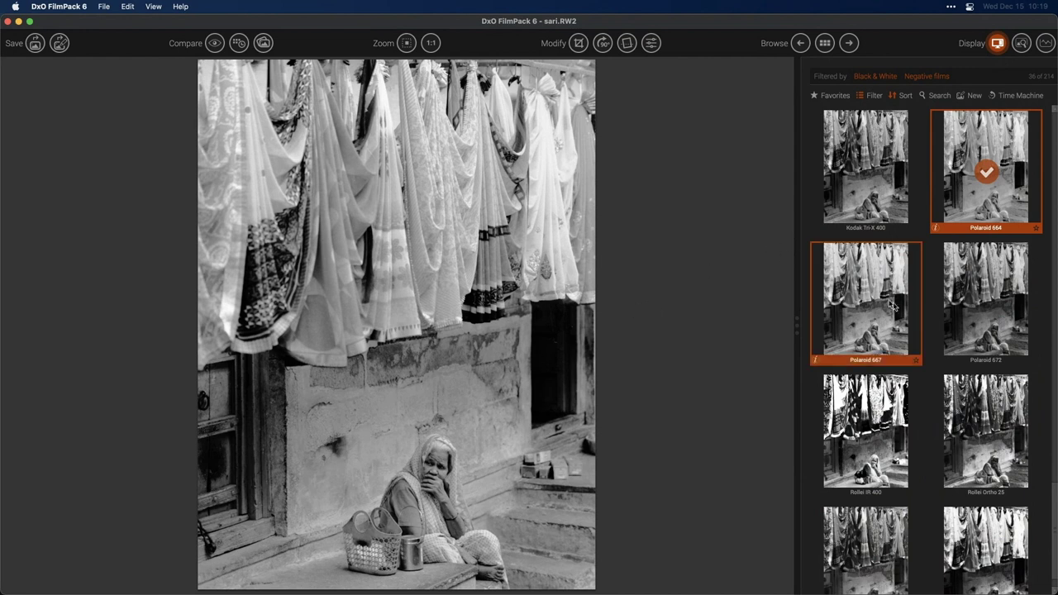
pyautogui.click(992, 289)
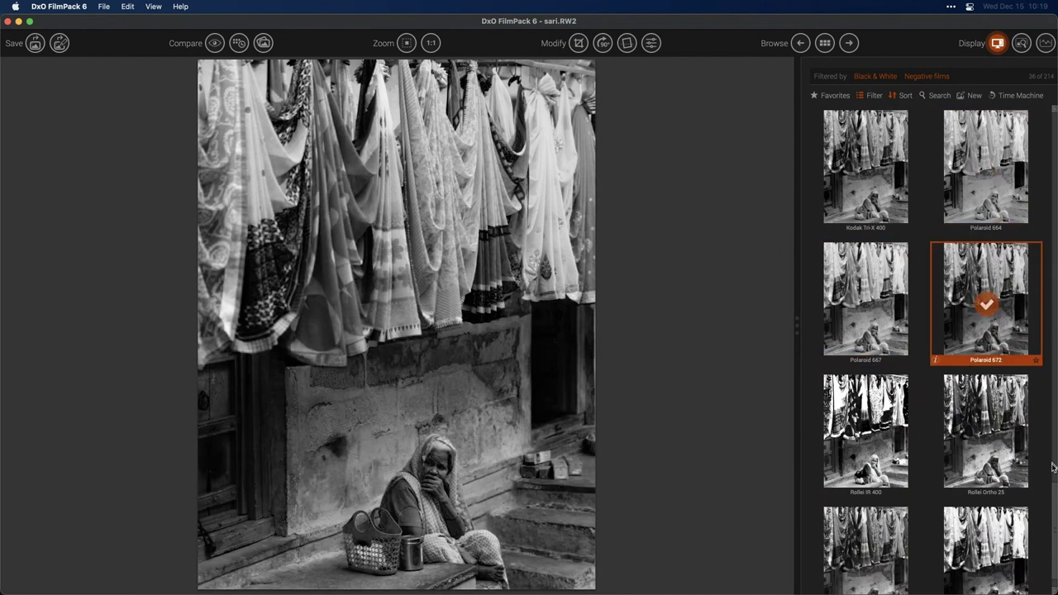
# Step: Search the filtered presets for "tri" and apply Kodak Tri-X 400 to the photo
pyautogui.moveTo(1056, 496); pyautogui.dragTo(1056, 350)
pyautogui.scroll(5, 1040, 326)
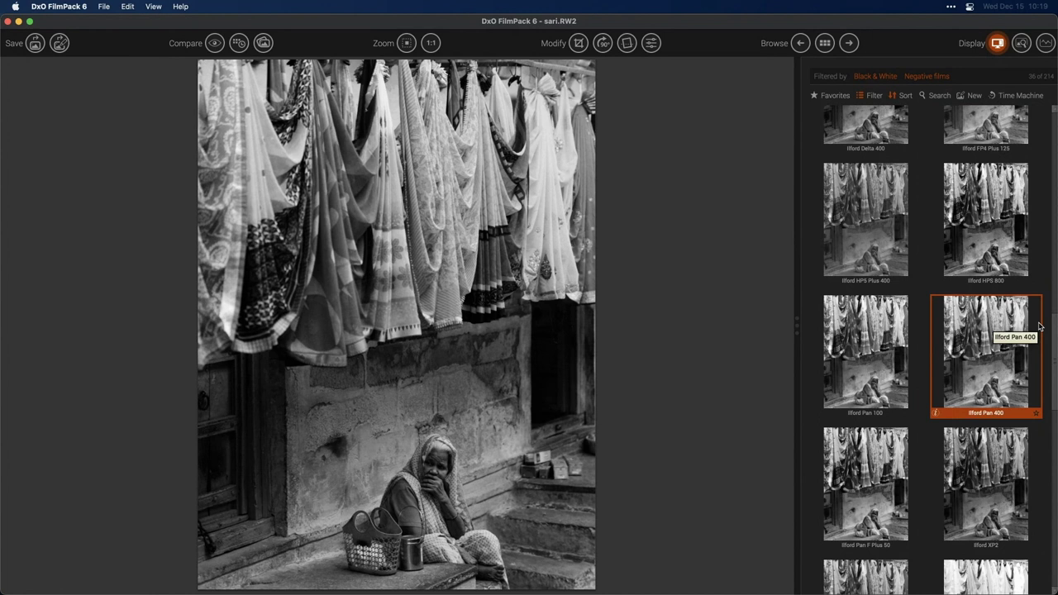
pyautogui.click(935, 97)
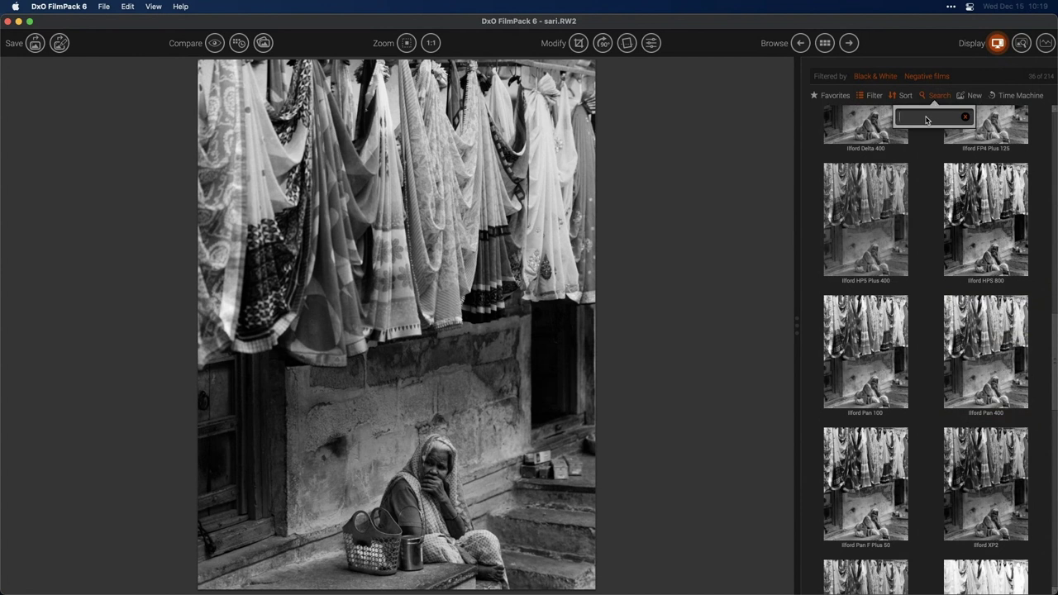
pyautogui.write('tri')
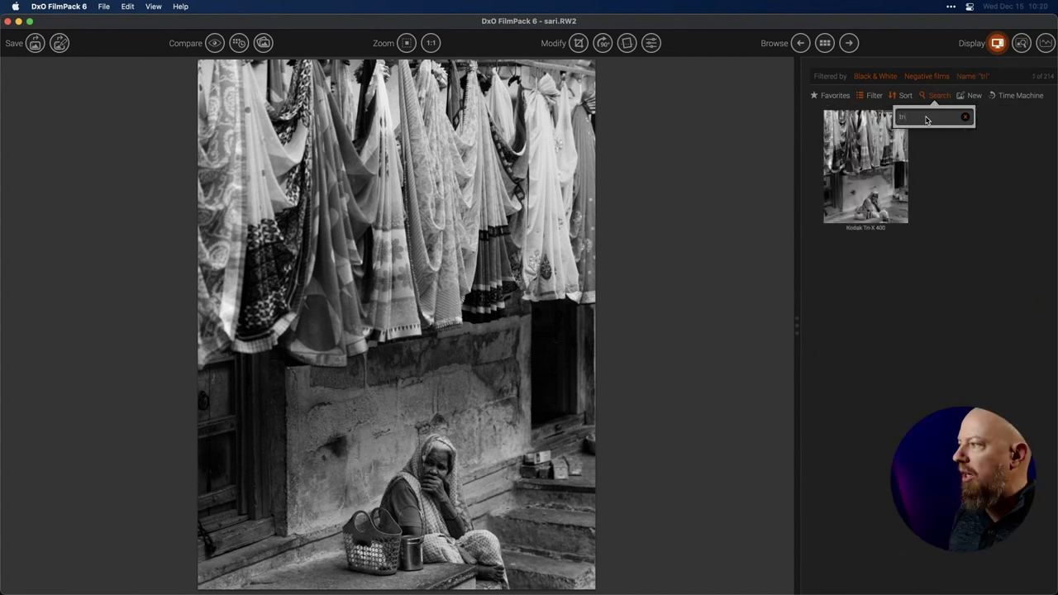
pyautogui.click(866, 176)
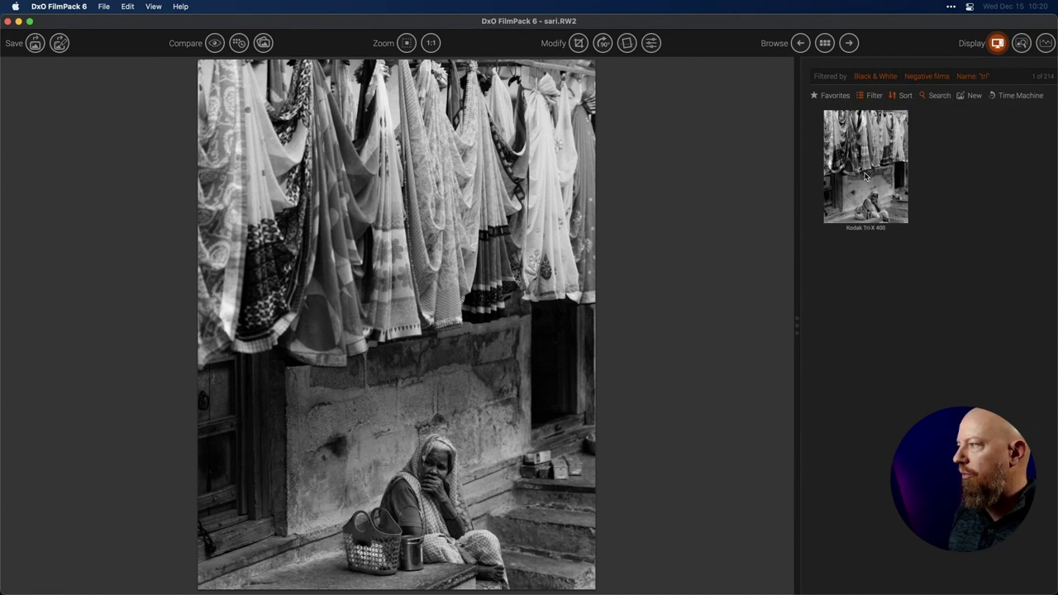
pyautogui.click(860, 176)
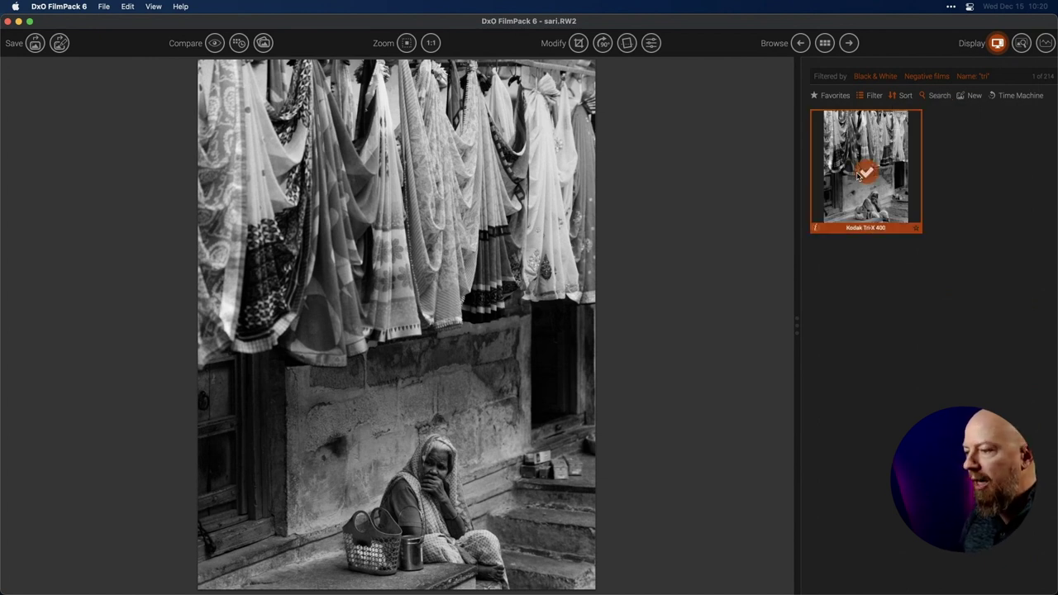
# Step: Read the description of the Kodak Tri-X 400 film and close it again
pyautogui.click(816, 228)
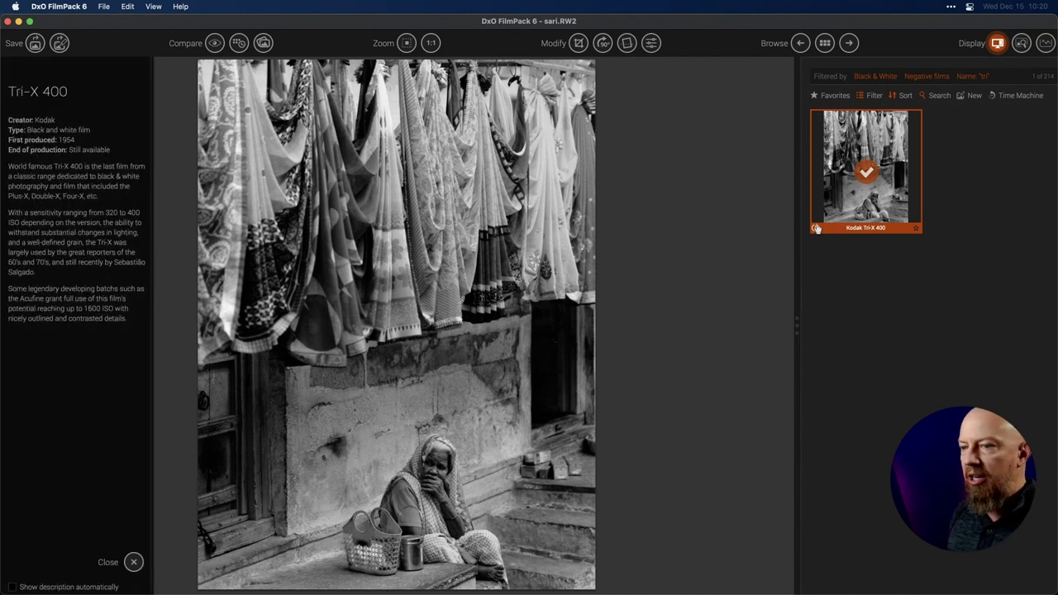
pyautogui.click(816, 228)
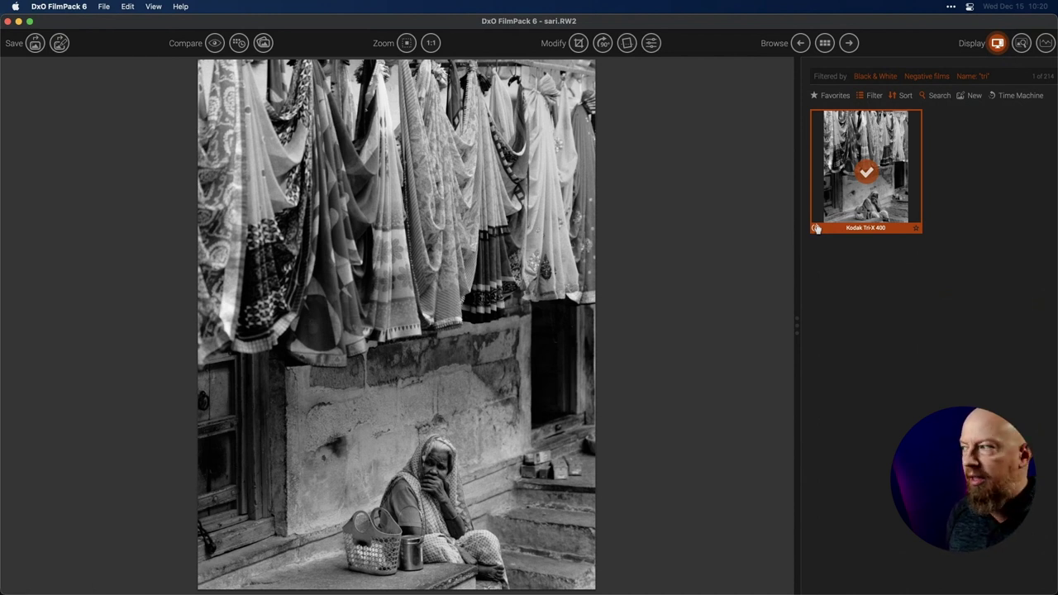
pyautogui.click(816, 228)
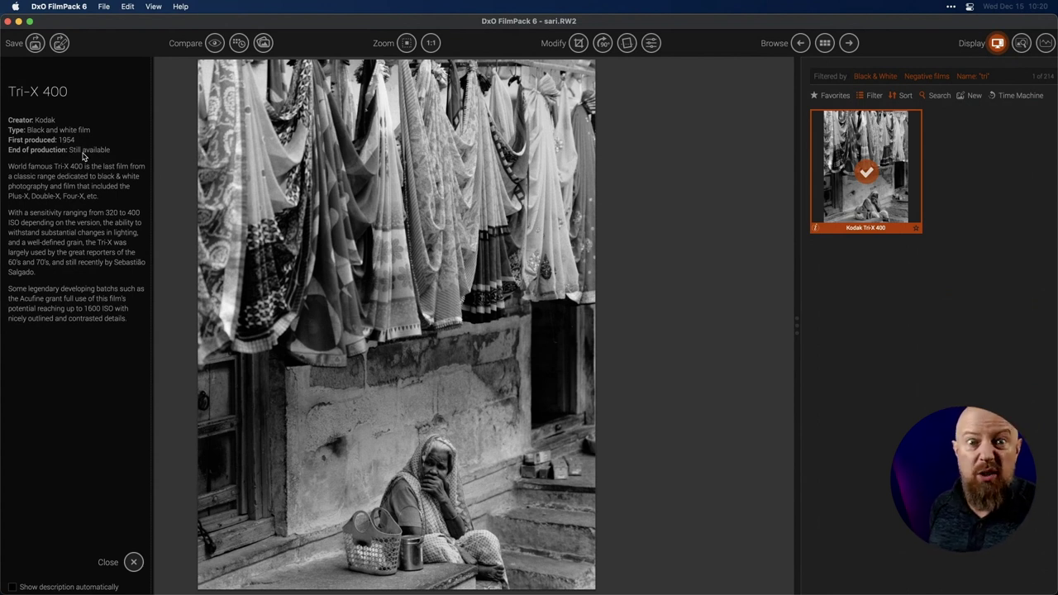
pyautogui.click(816, 229)
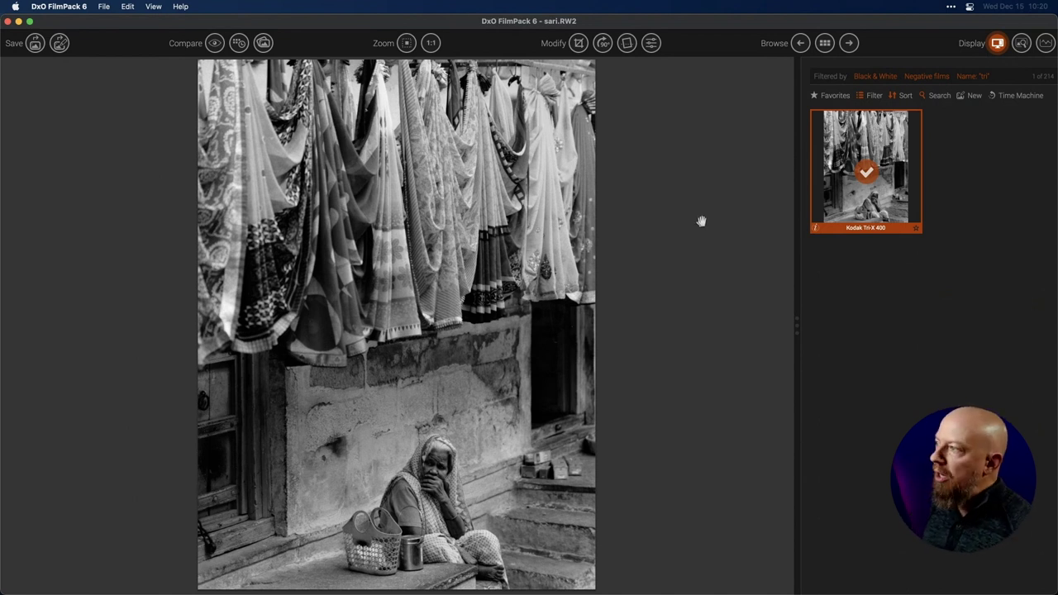
# Step: Open the photo's detailed adjustment controls and look over the Film and Development settings
pyautogui.click(651, 45)
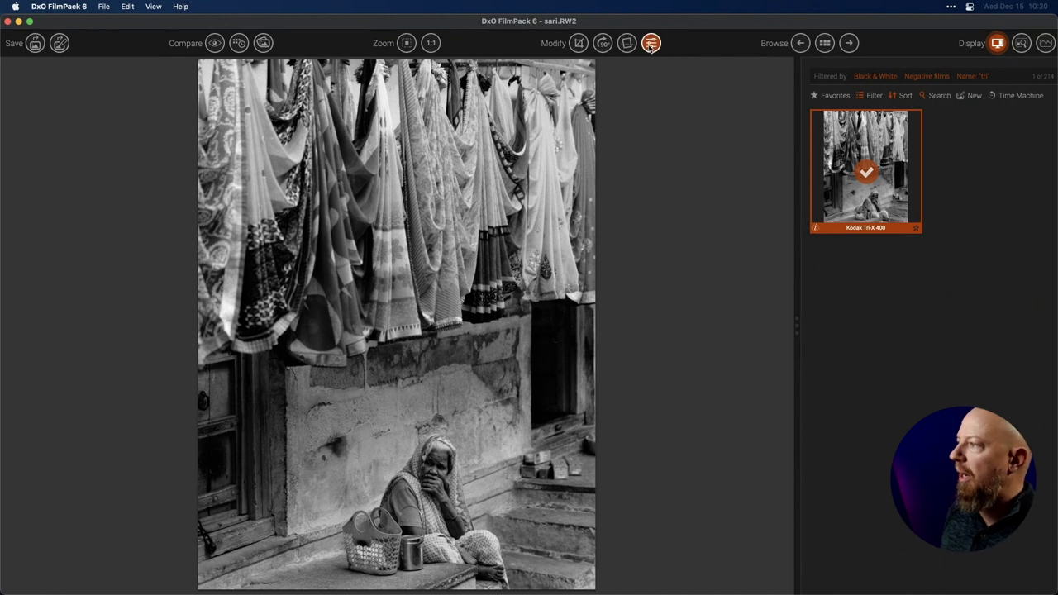
pyautogui.click(652, 46)
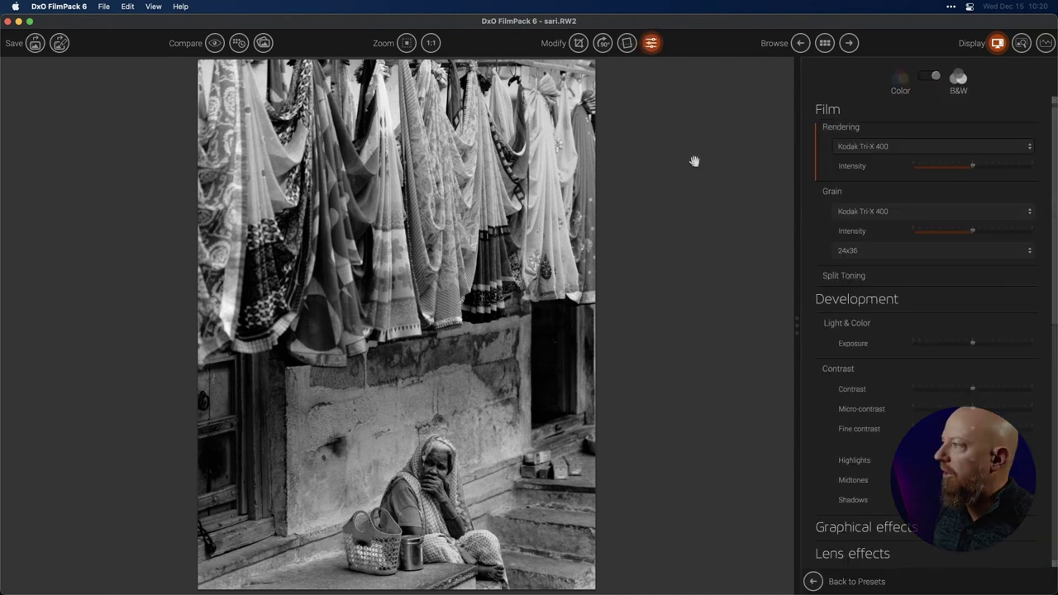
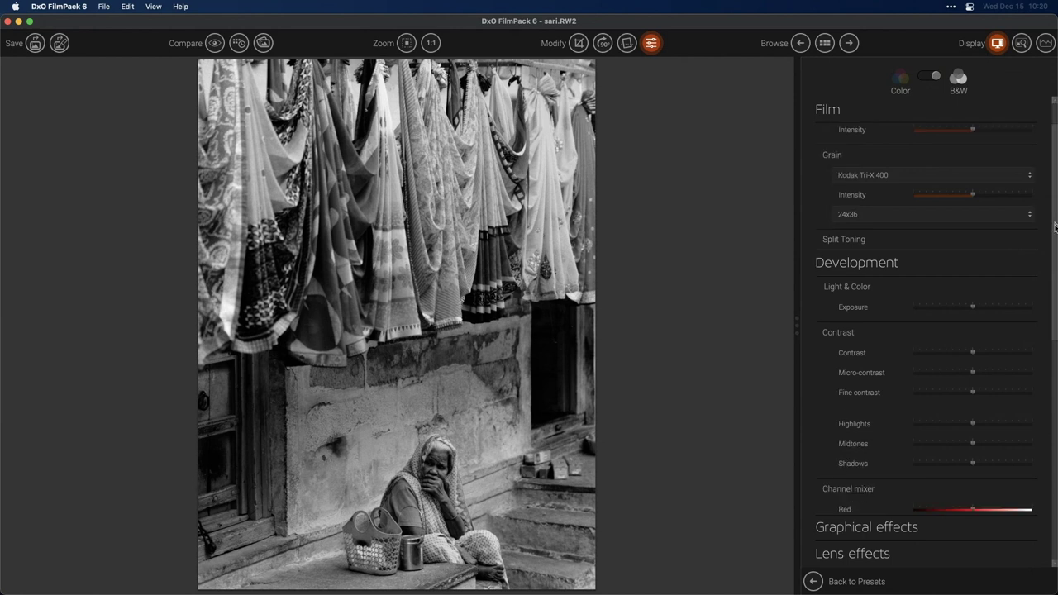
pyautogui.scroll(10, 1049, 291)
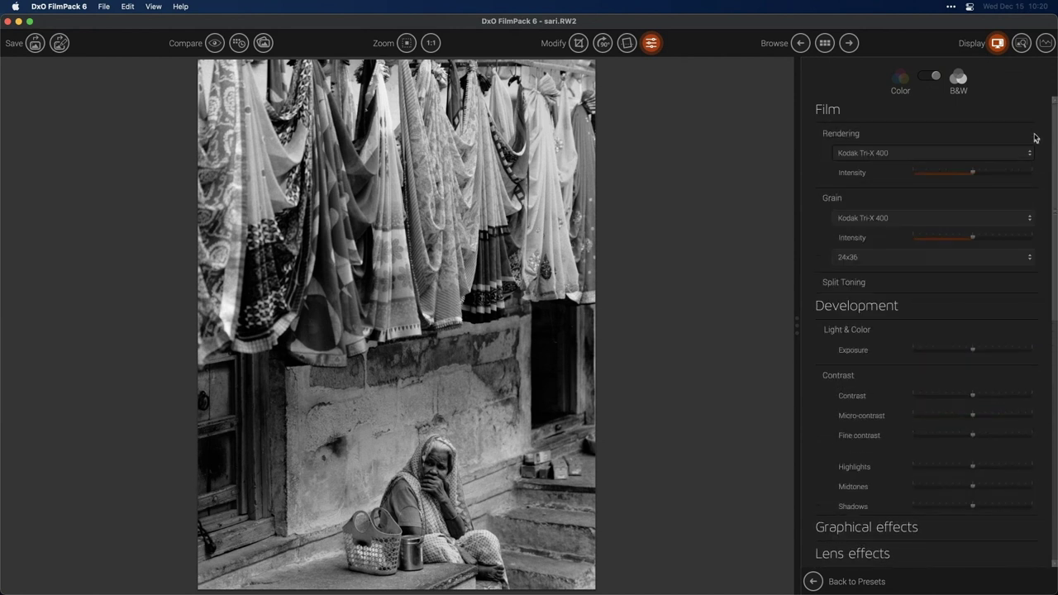
# Step: Set the film rendering to Kodak T-Max 100
pyautogui.click(900, 154)
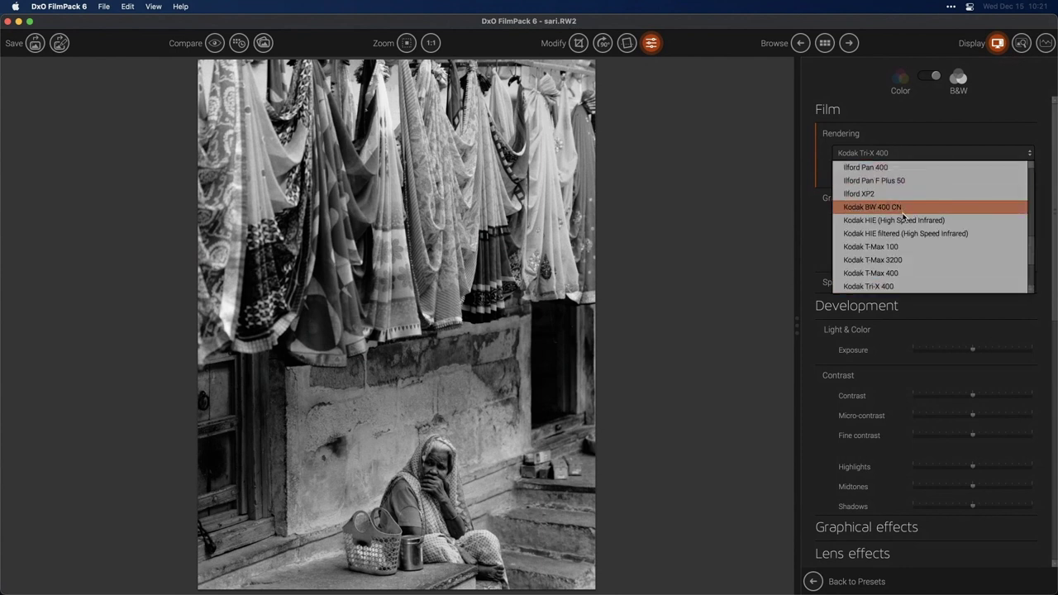
pyautogui.scroll(-5, 1017, 232)
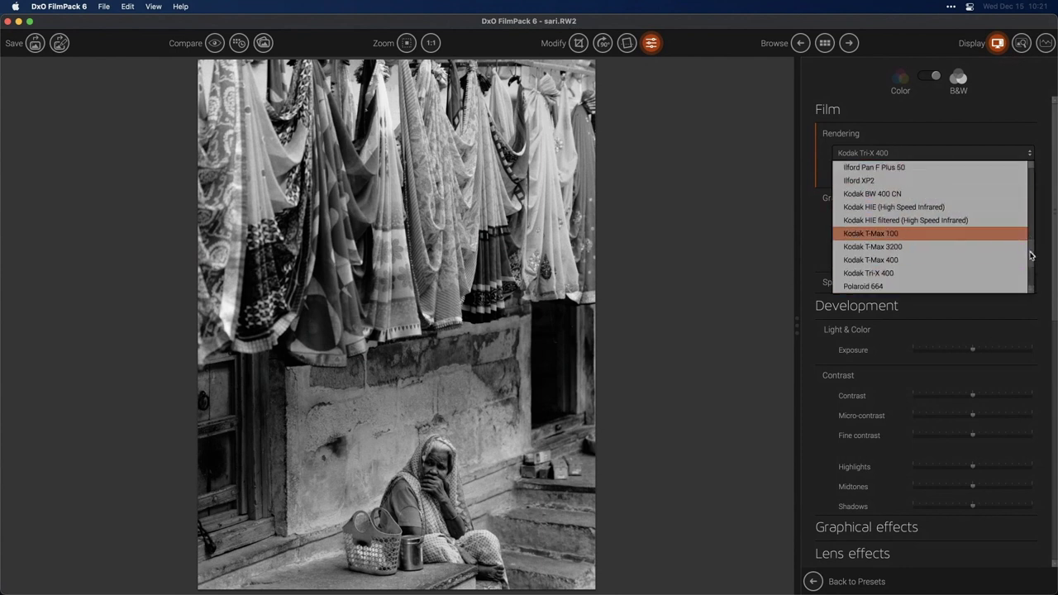
pyautogui.scroll(5, 1029, 263)
pyautogui.scroll(-3, 1025, 252)
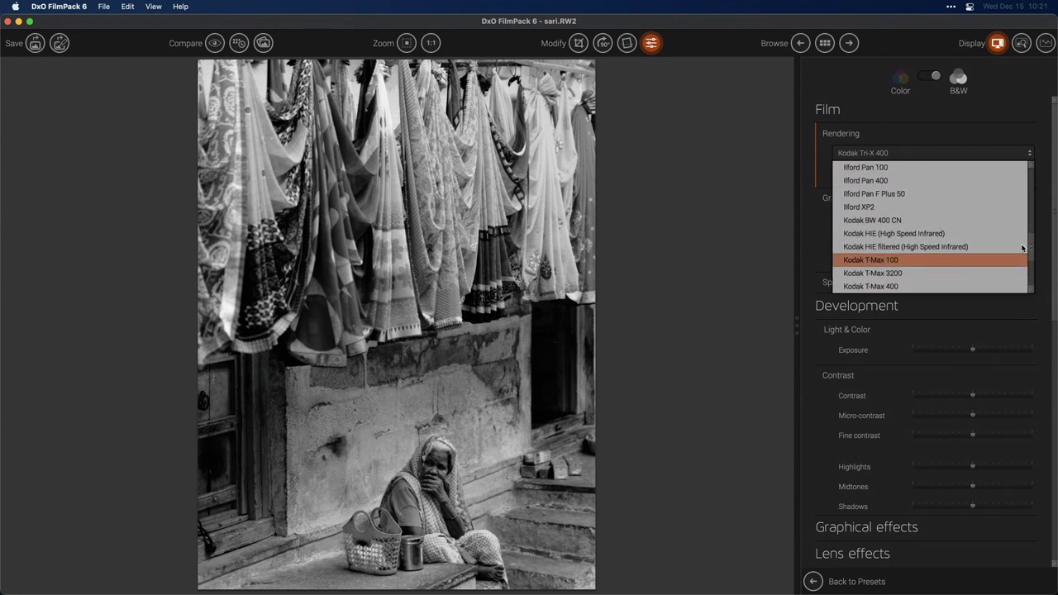
pyautogui.scroll(-3, 1023, 248)
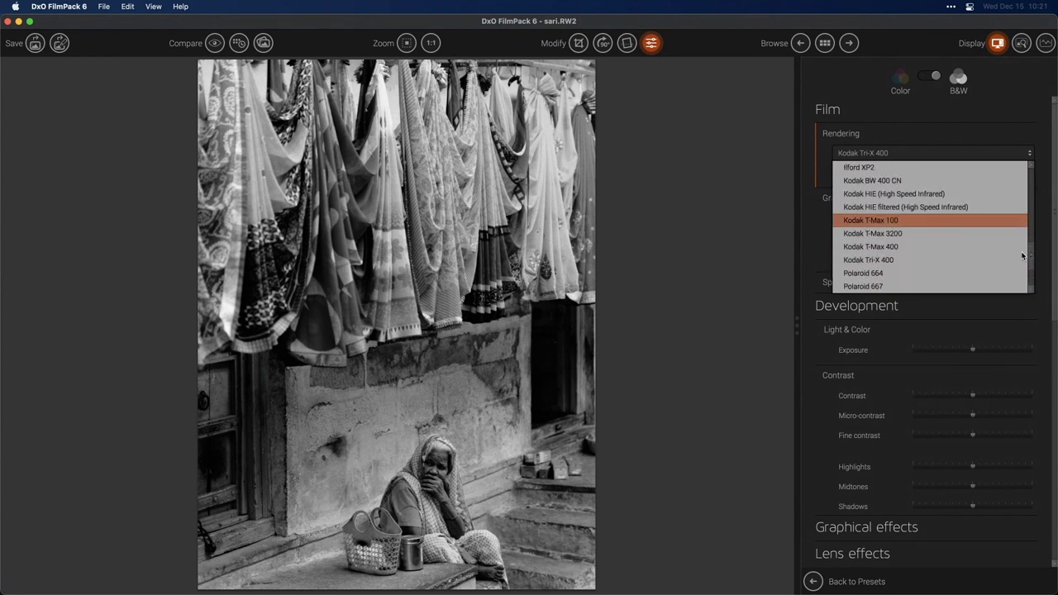
pyautogui.click(898, 220)
# Step: Try the Polaroid 672 film rendering, followed by Kodak T-Max 3200
pyautogui.click(907, 157)
pyautogui.scroll(-3, 918, 221)
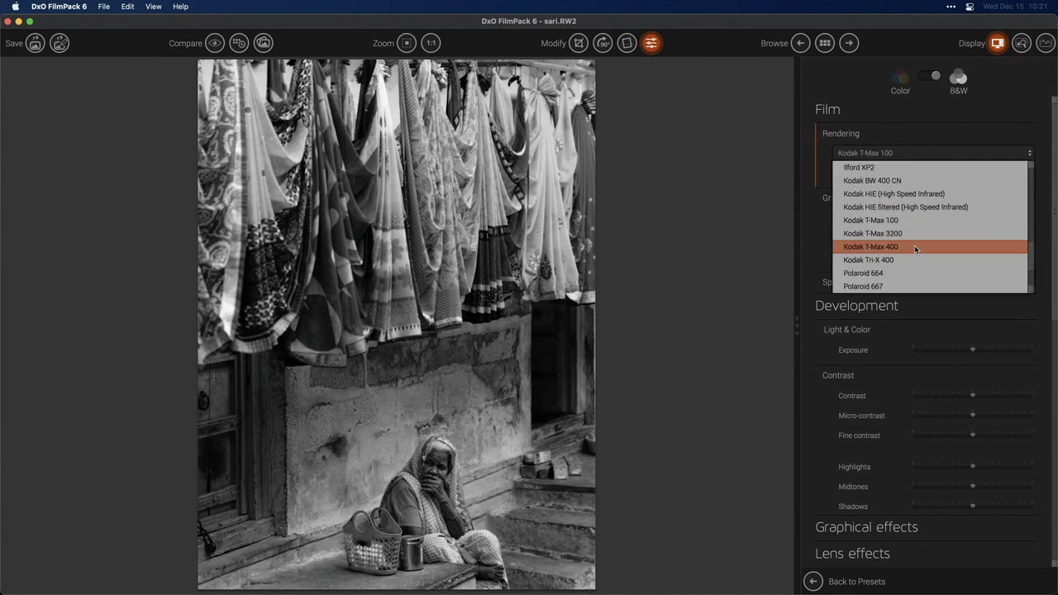
pyautogui.click(895, 264)
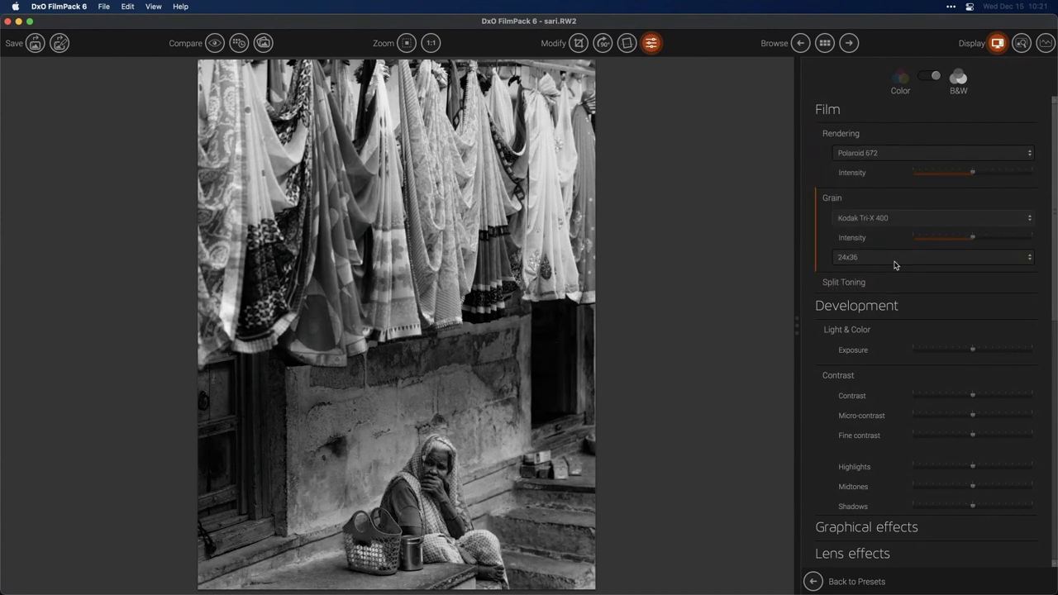
pyautogui.click(880, 155)
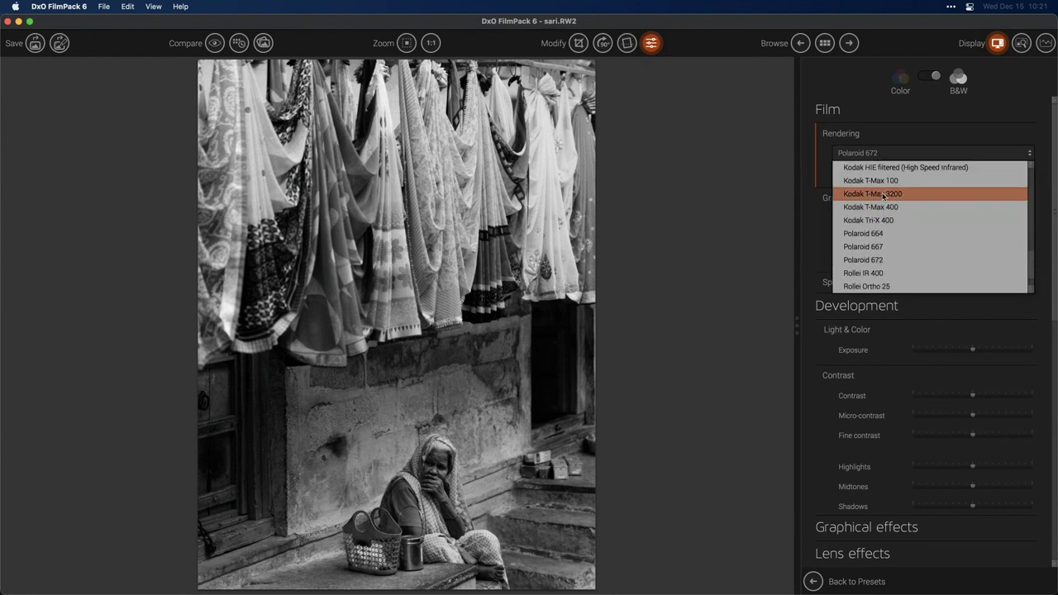
pyautogui.click(877, 195)
# Step: Set the film rendering to Kodak BW 400 CN
pyautogui.click(866, 155)
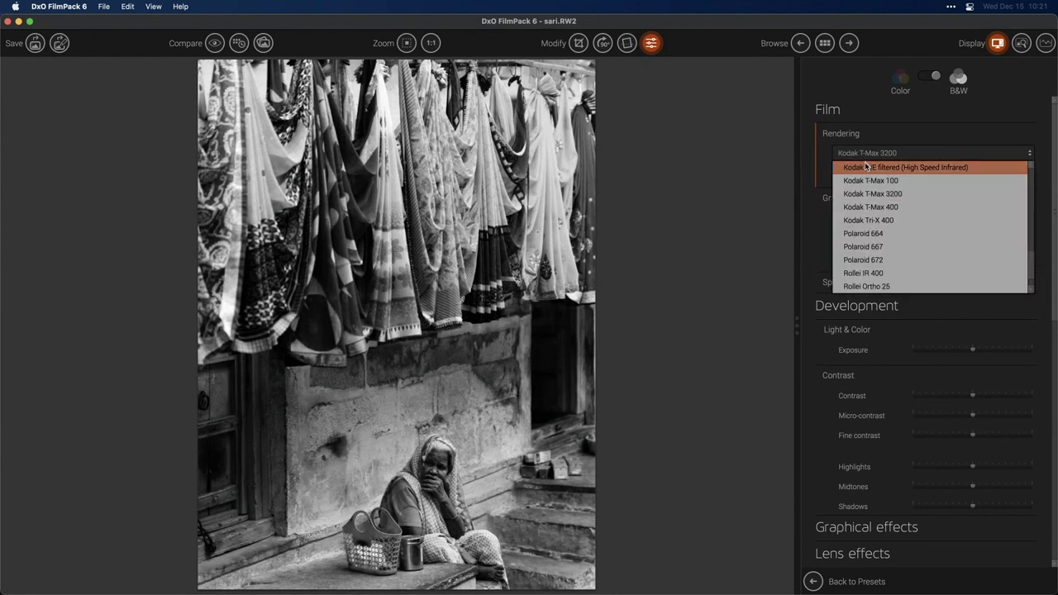
pyautogui.scroll(3, 873, 202)
pyautogui.click(875, 182)
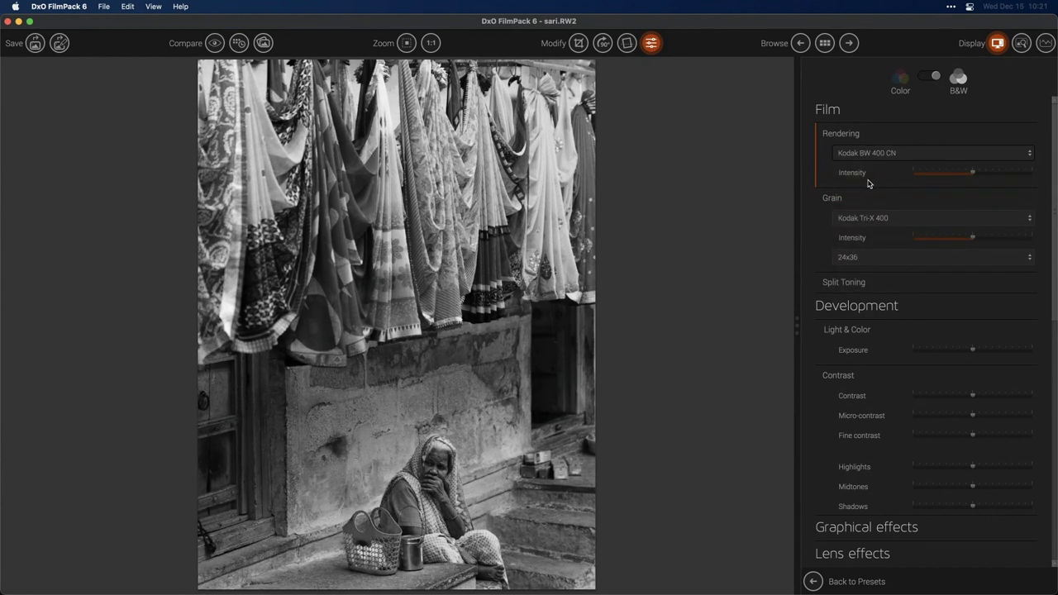
# Step: Set the film rendering to Kodak T-Max 100 and compare the result with the original colour photo
pyautogui.click(878, 156)
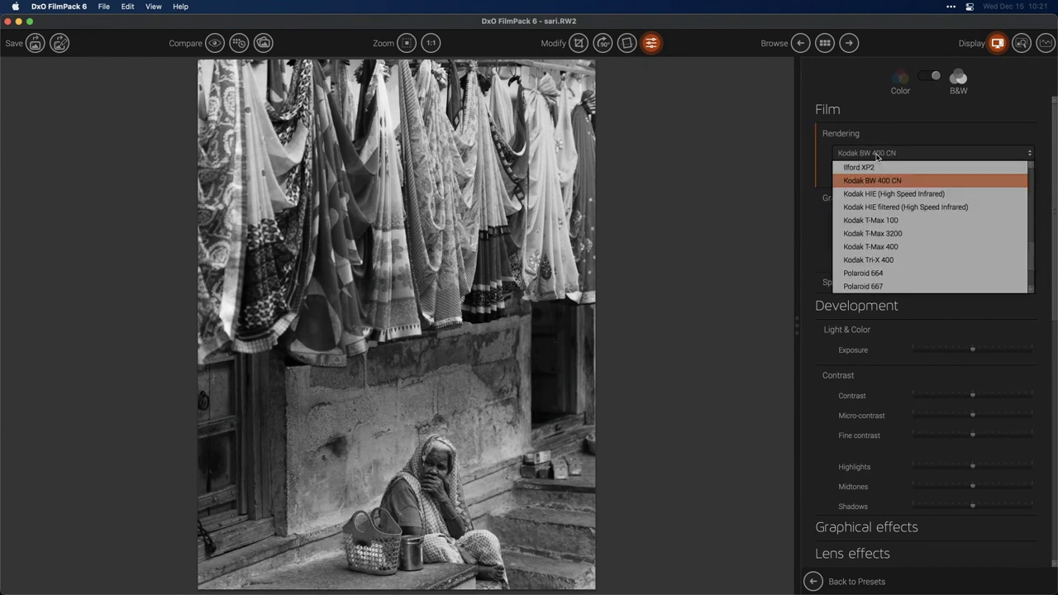
pyautogui.click(874, 220)
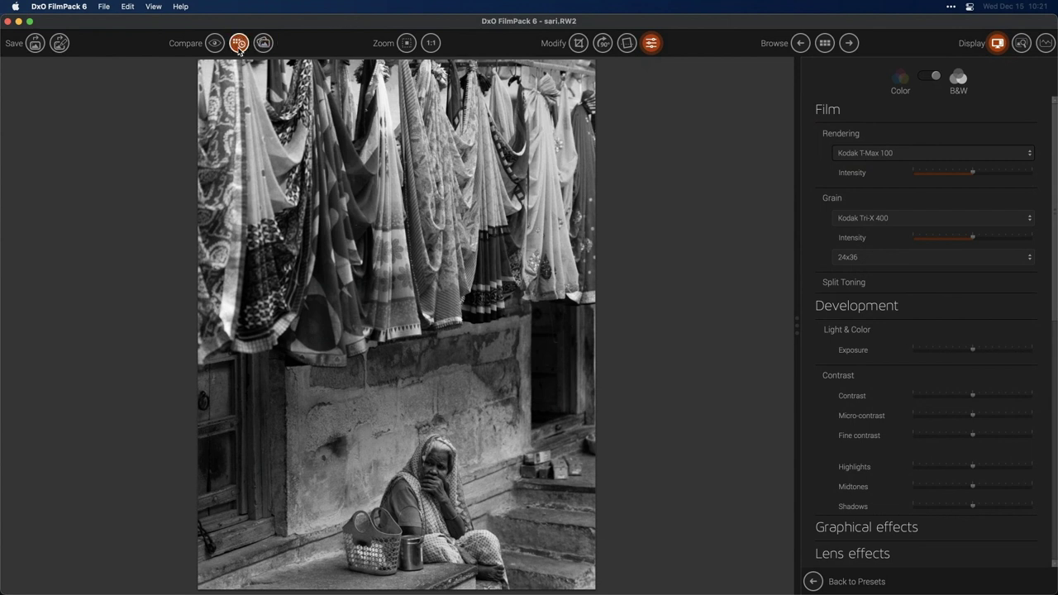
pyautogui.click(213, 47)
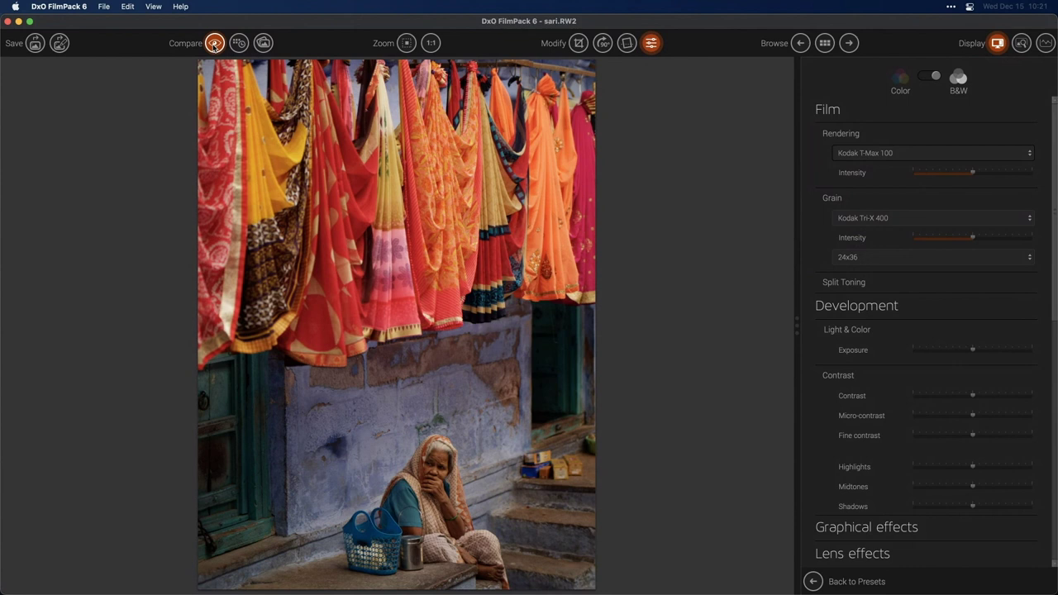
pyautogui.click(213, 45)
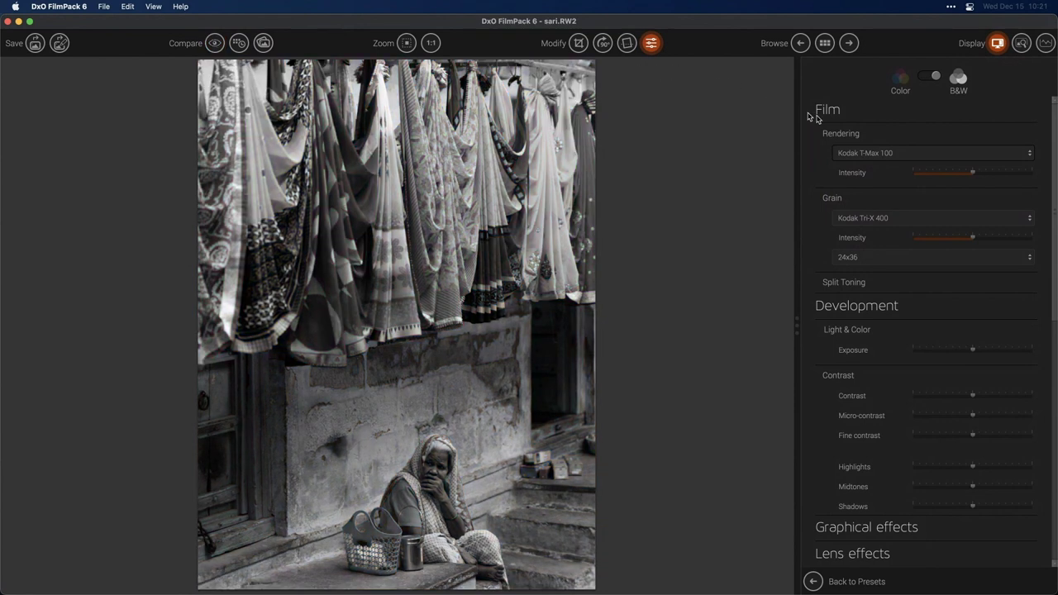
# Step: Try the Kodak Tri-X 400 film rendering on the photo, followed by Polaroid 667
pyautogui.click(882, 153)
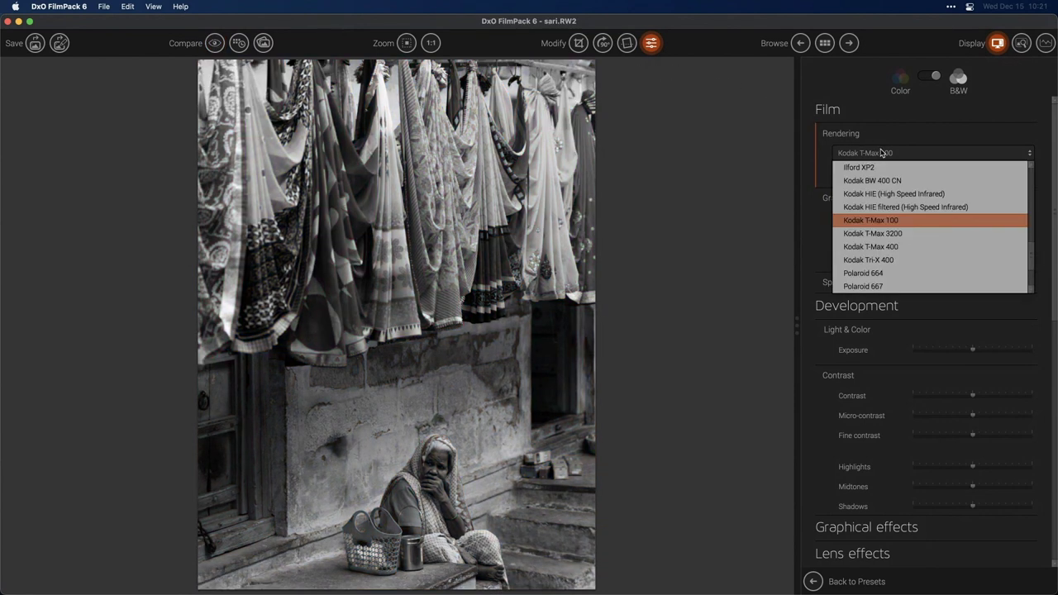
pyautogui.click(879, 222)
pyautogui.click(884, 155)
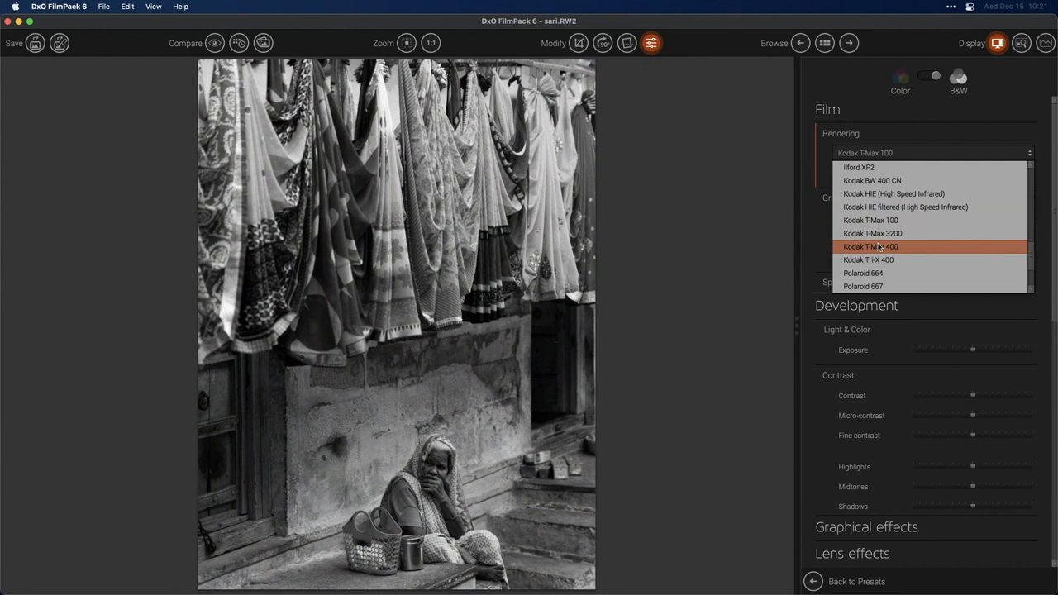
pyautogui.click(878, 257)
pyautogui.click(891, 155)
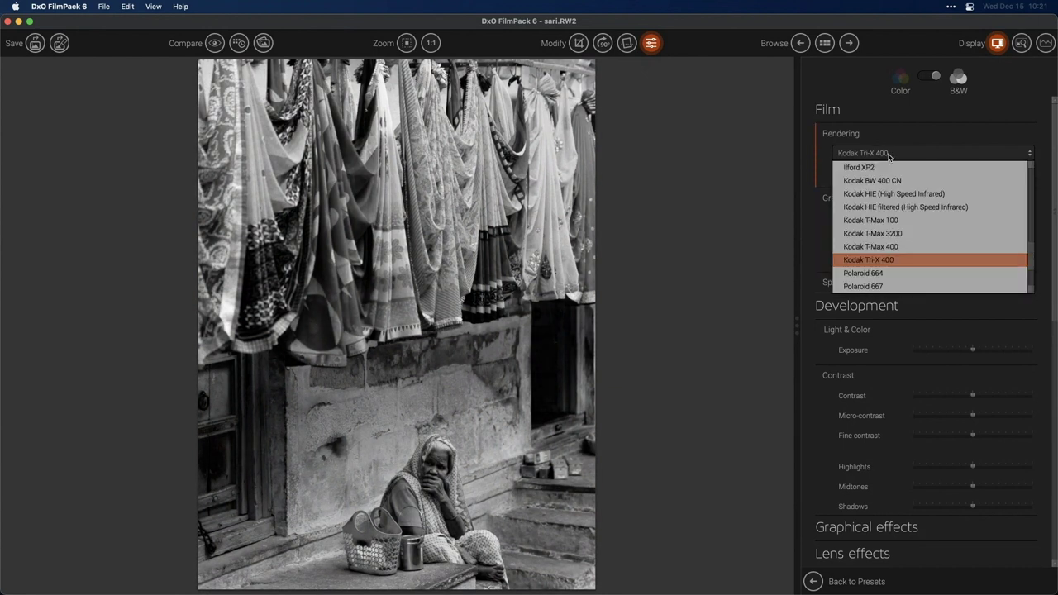
pyautogui.click(895, 261)
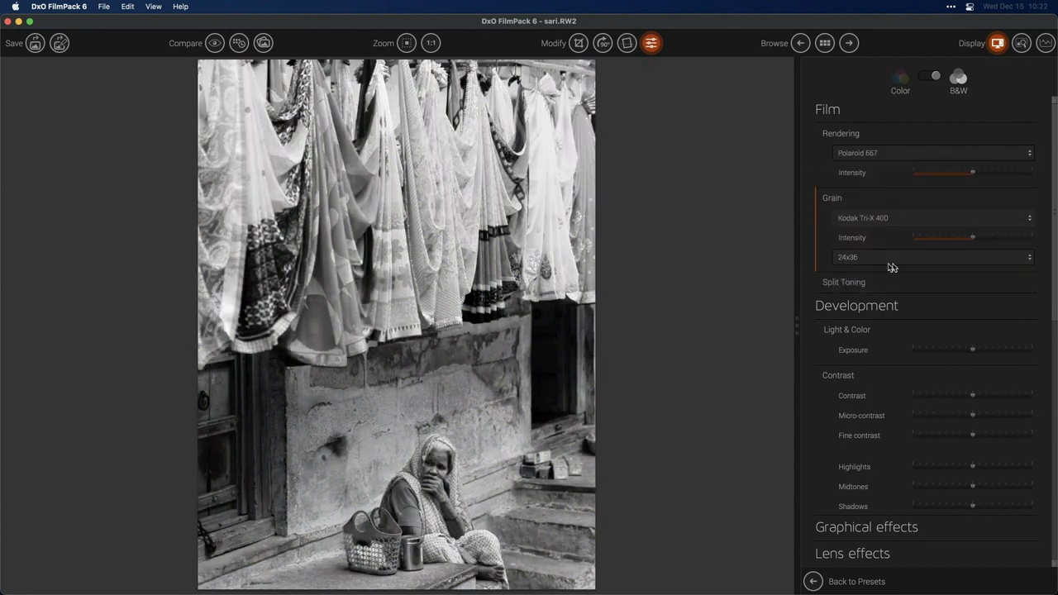
# Step: Try the Rollei Ortho 25 film rendering before settling on Kodak Tri-X 400
pyautogui.click(881, 155)
pyautogui.scroll(-1, 879, 255)
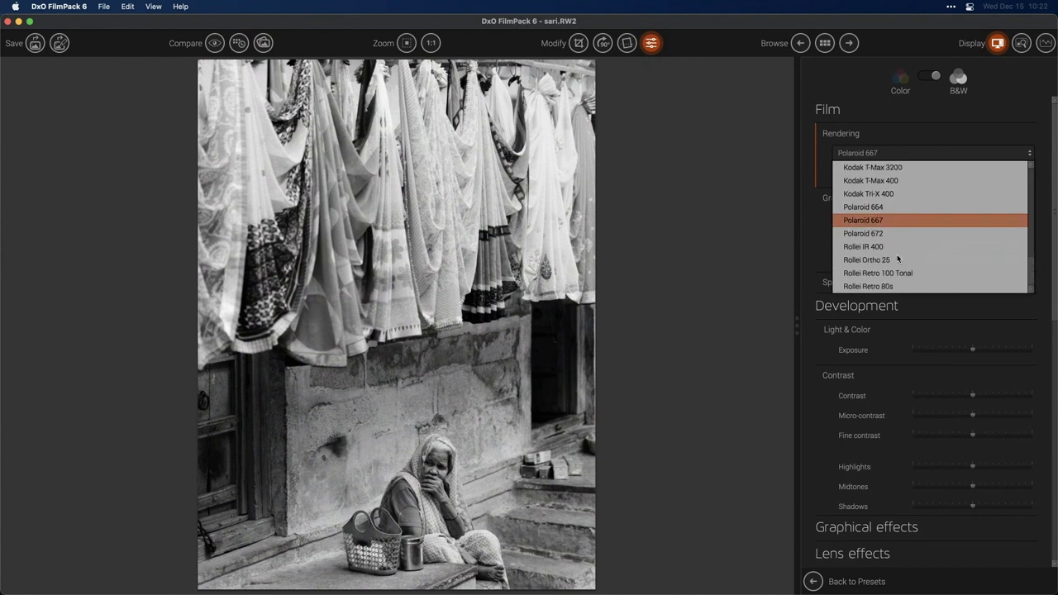
pyautogui.click(891, 262)
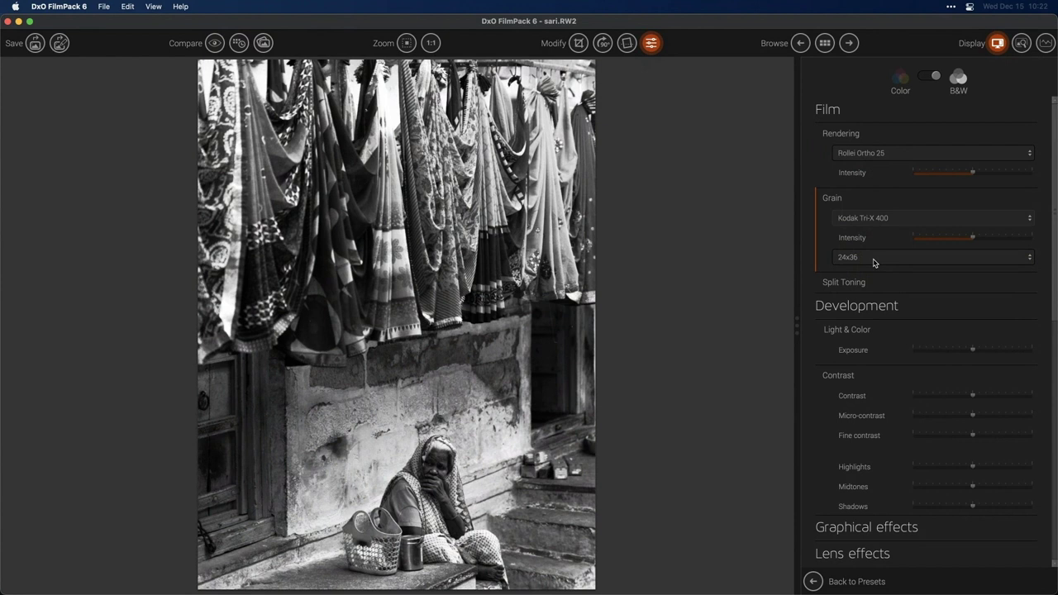
pyautogui.click(898, 154)
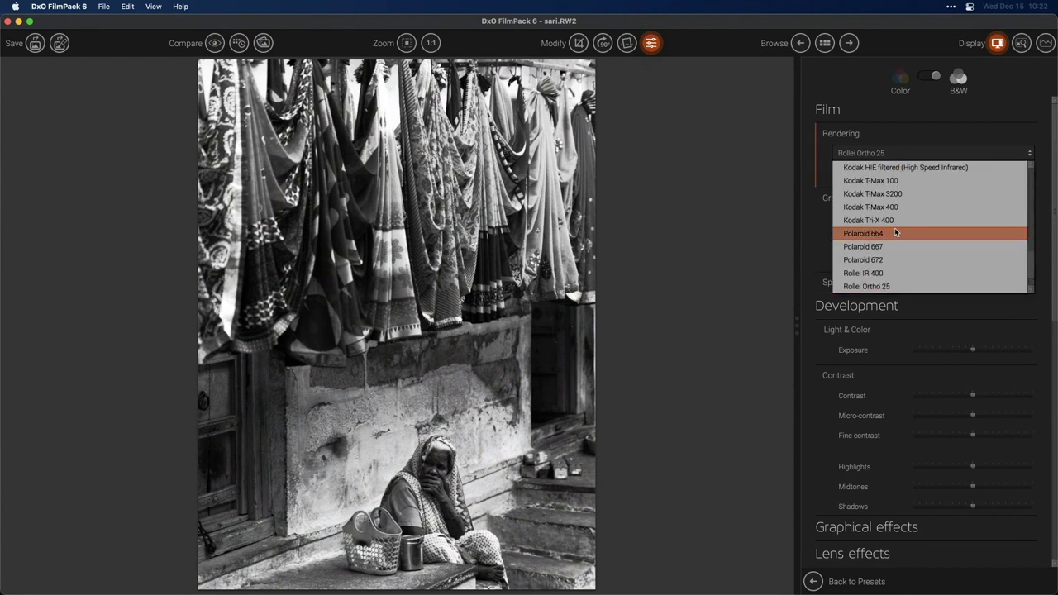
pyautogui.click(896, 222)
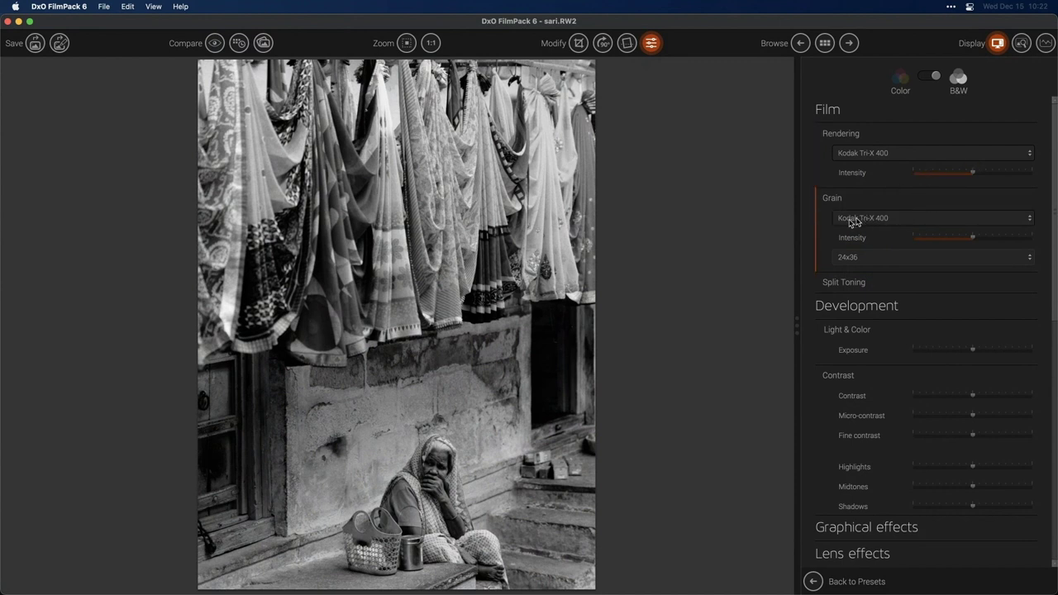
# Step: Try the Kodak T-Max 3200 grain at an intensity of about 188, viewing the photo at 1:1
pyautogui.click(907, 221)
pyautogui.scroll(-3, 920, 273)
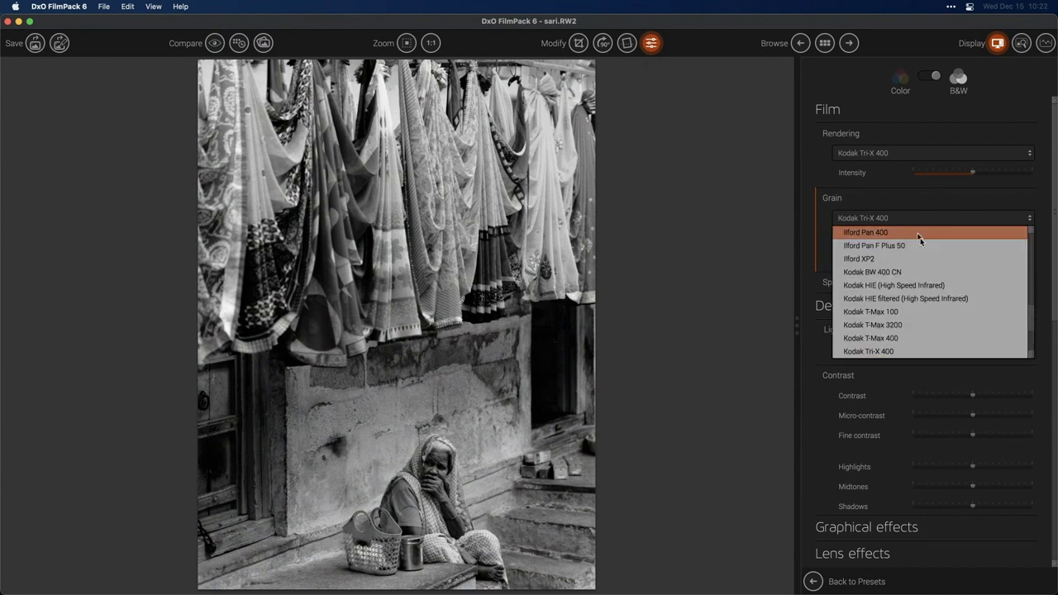
pyautogui.click(920, 325)
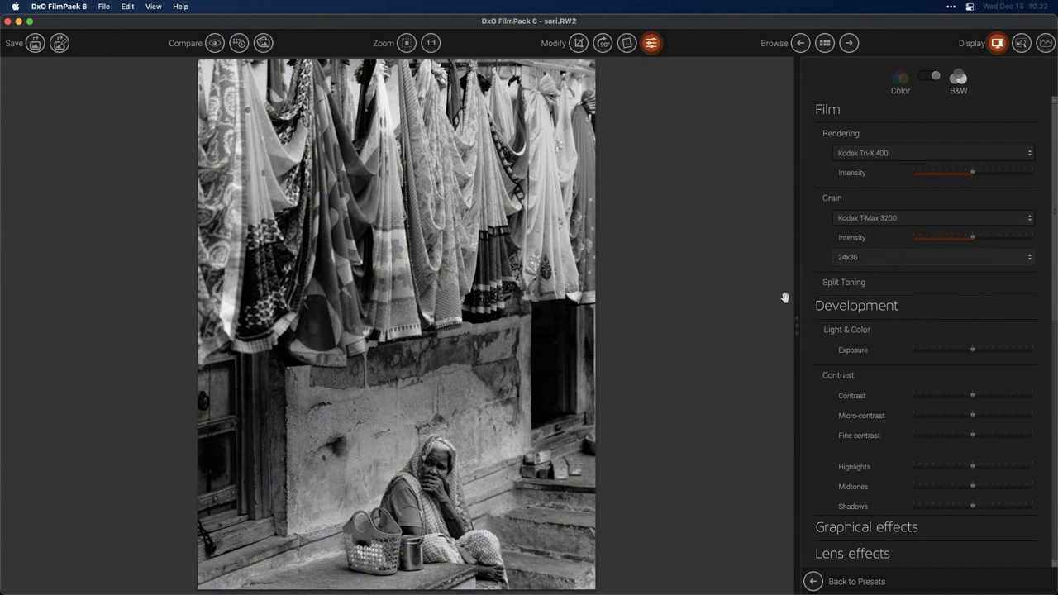
pyautogui.click(430, 42)
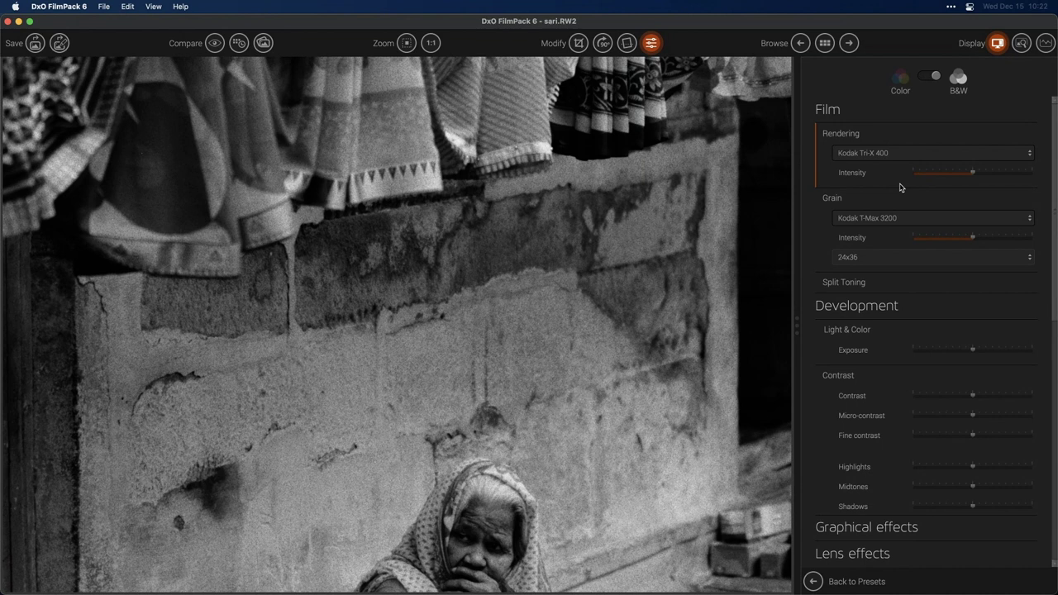
pyautogui.moveTo(969, 237)
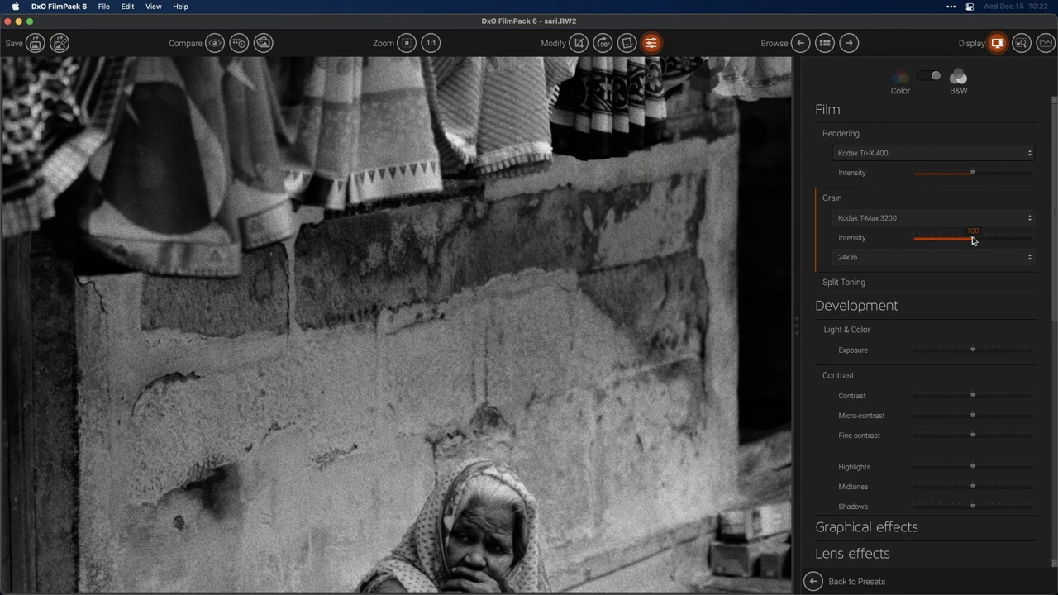
pyautogui.moveTo(977, 239); pyautogui.dragTo(1024, 239)
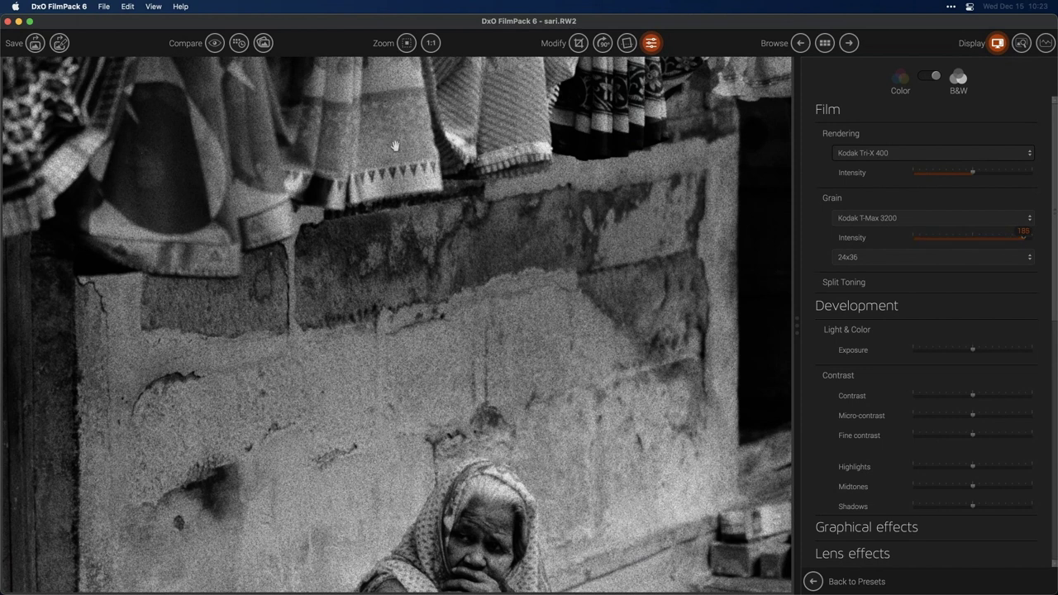
# Step: Set the grain to Kodak Tri-X 400 and, after trying low and high intensities around the seated woman, settle on an intensity slightly above 100
pyautogui.click(931, 224)
pyautogui.click(905, 352)
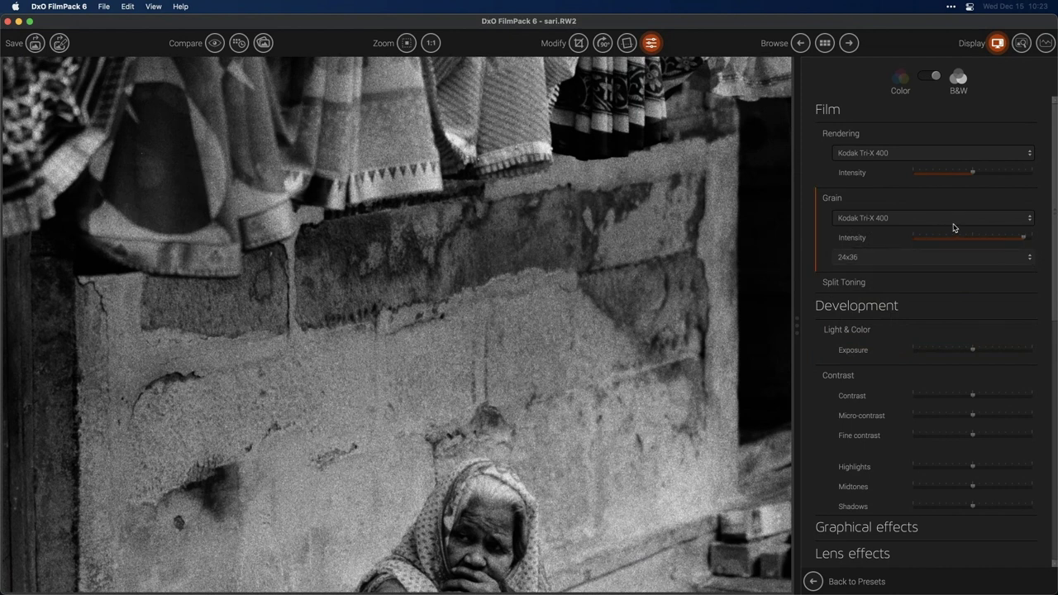
pyautogui.moveTo(1018, 241); pyautogui.dragTo(952, 242)
pyautogui.scroll(-4, 565, 204)
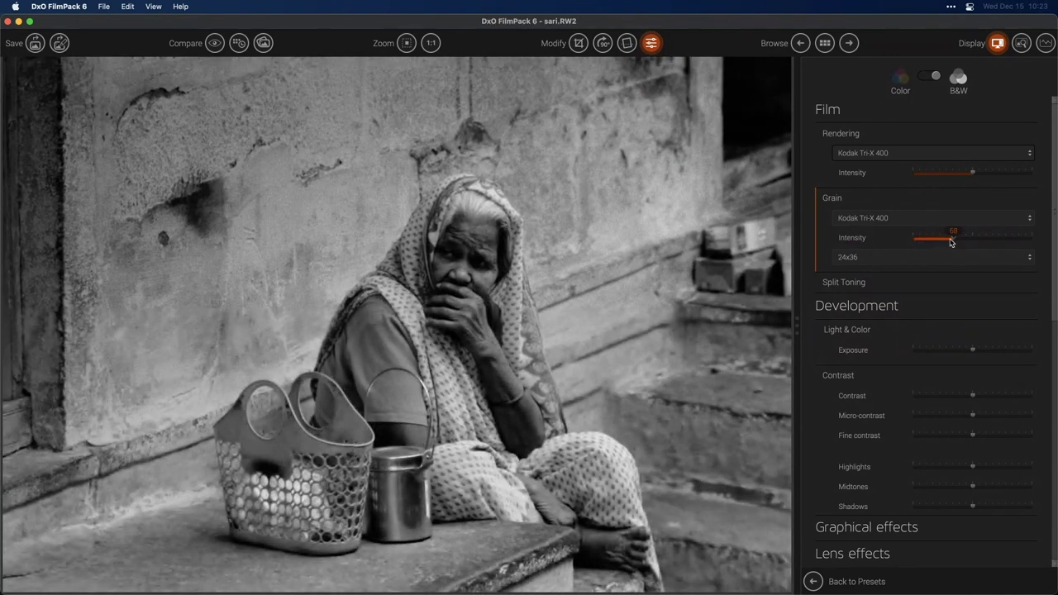
pyautogui.moveTo(951, 242); pyautogui.dragTo(1028, 242)
pyautogui.moveTo(1025, 240); pyautogui.dragTo(983, 243)
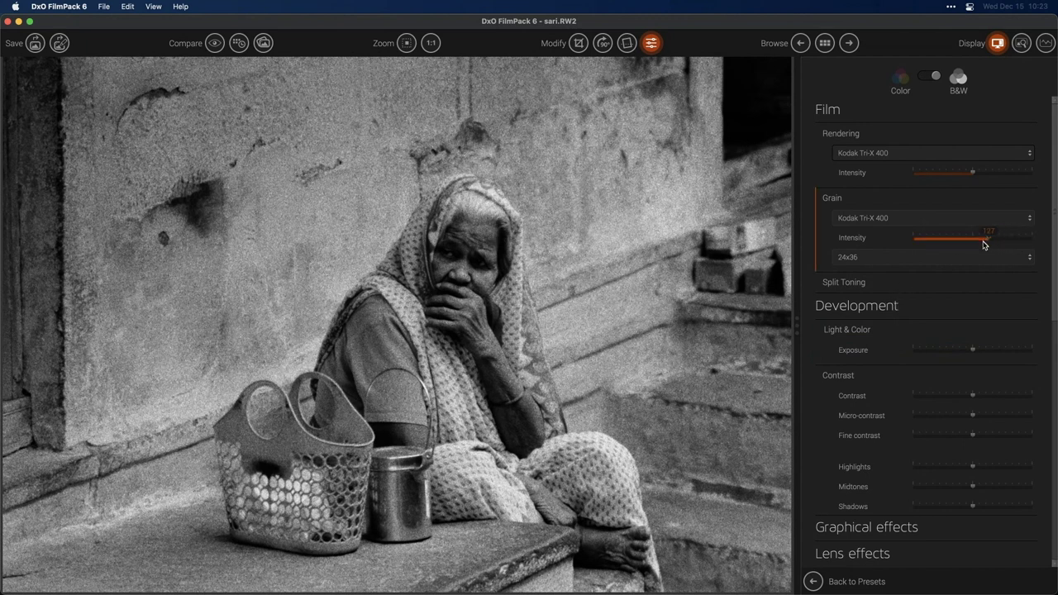
# Step: Try the Medium format grain setting, followed by Large format
pyautogui.click(911, 259)
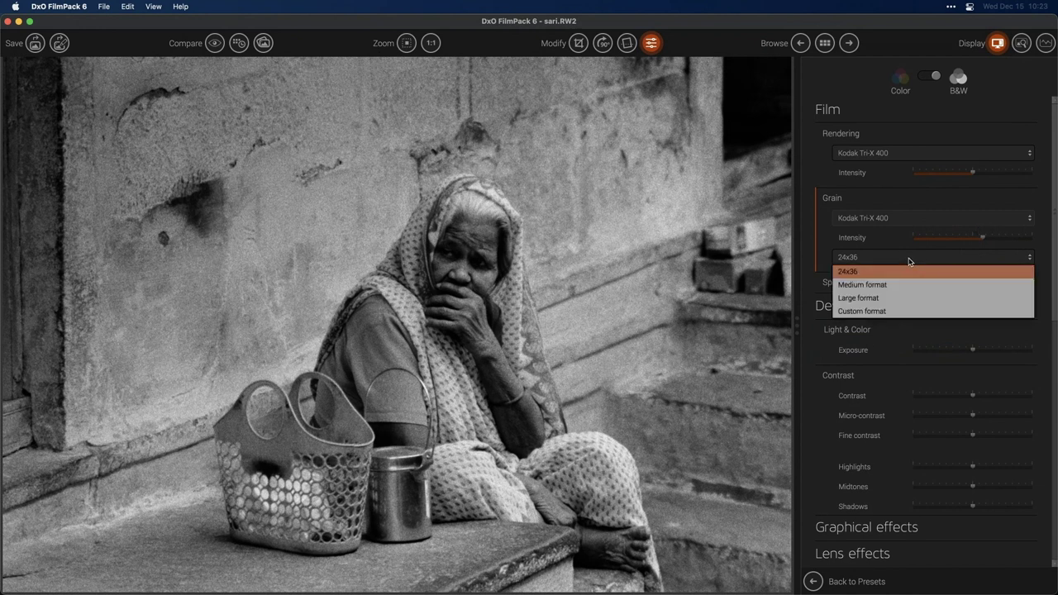
pyautogui.click(872, 286)
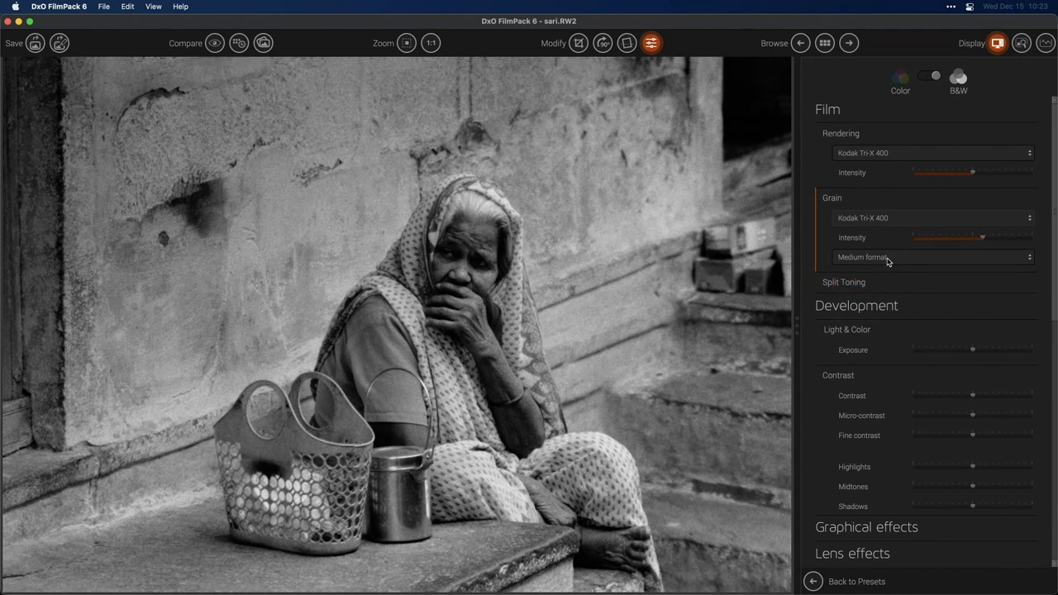
pyautogui.click(889, 261)
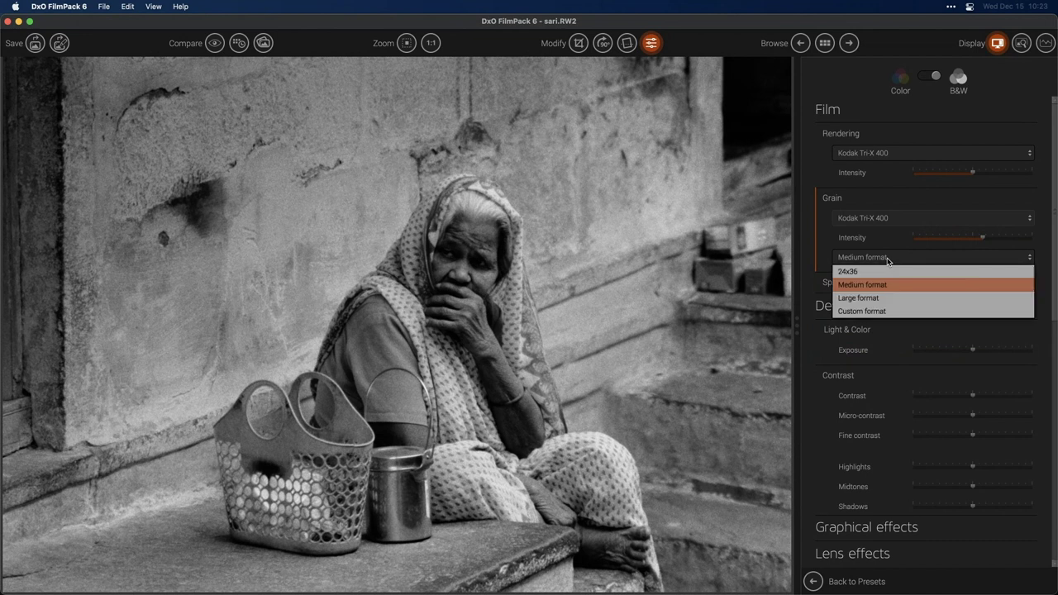
pyautogui.click(891, 295)
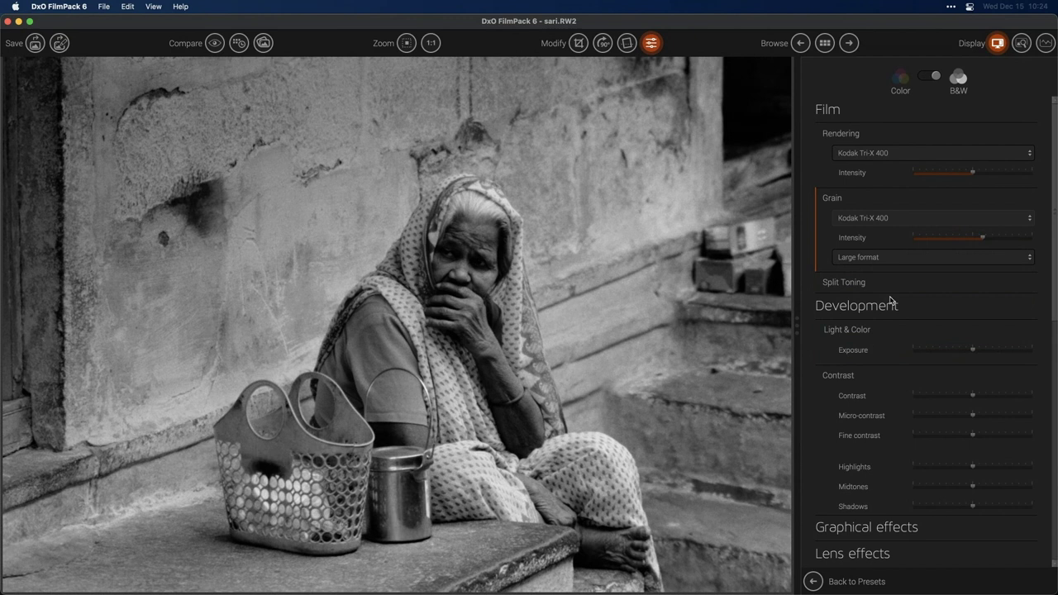
# Step: Switch the grain to Custom format and raise its grain size slightly
pyautogui.click(903, 258)
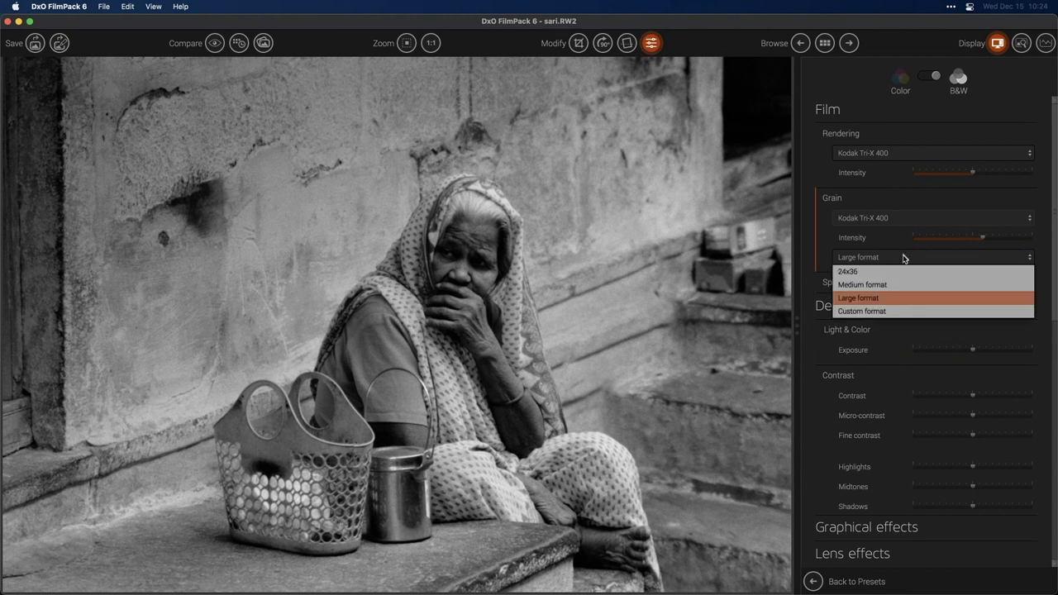
pyautogui.click(894, 312)
pyautogui.moveTo(937, 278)
pyautogui.mouseDown()
pyautogui.moveTo(1012, 279)
pyautogui.moveTo(934, 282)
pyautogui.moveTo(950, 282)
pyautogui.mouseUp()
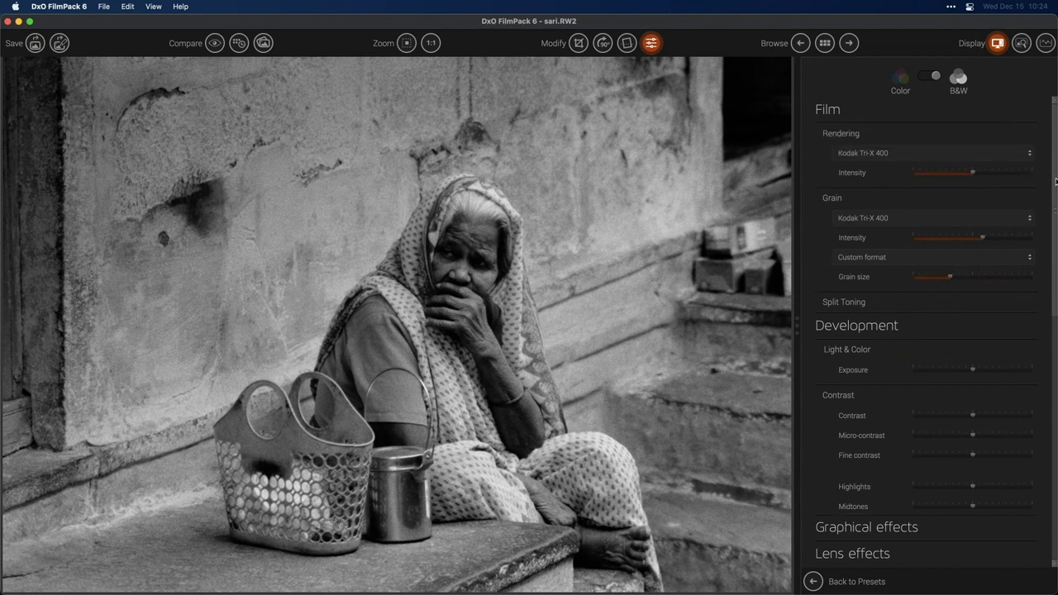
pyautogui.click(916, 154)
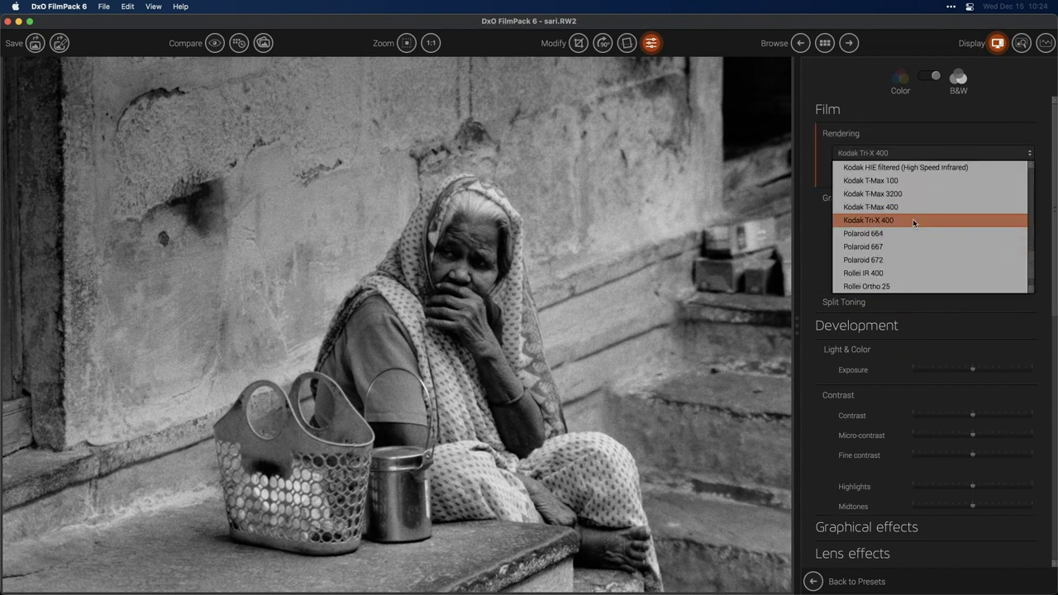
pyautogui.click(884, 221)
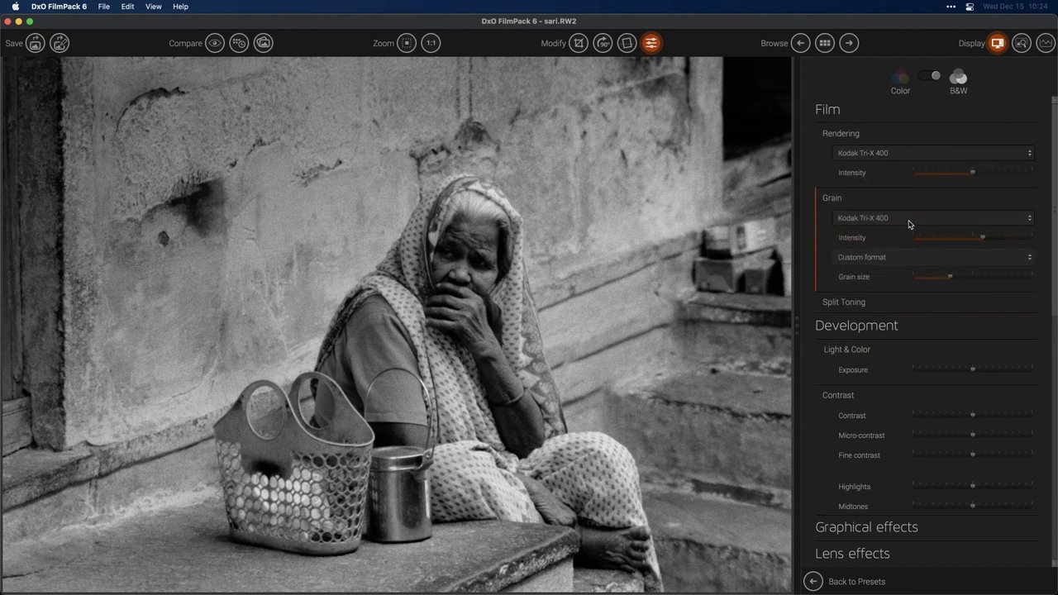
pyautogui.moveTo(1053, 203); pyautogui.dragTo(1043, 183)
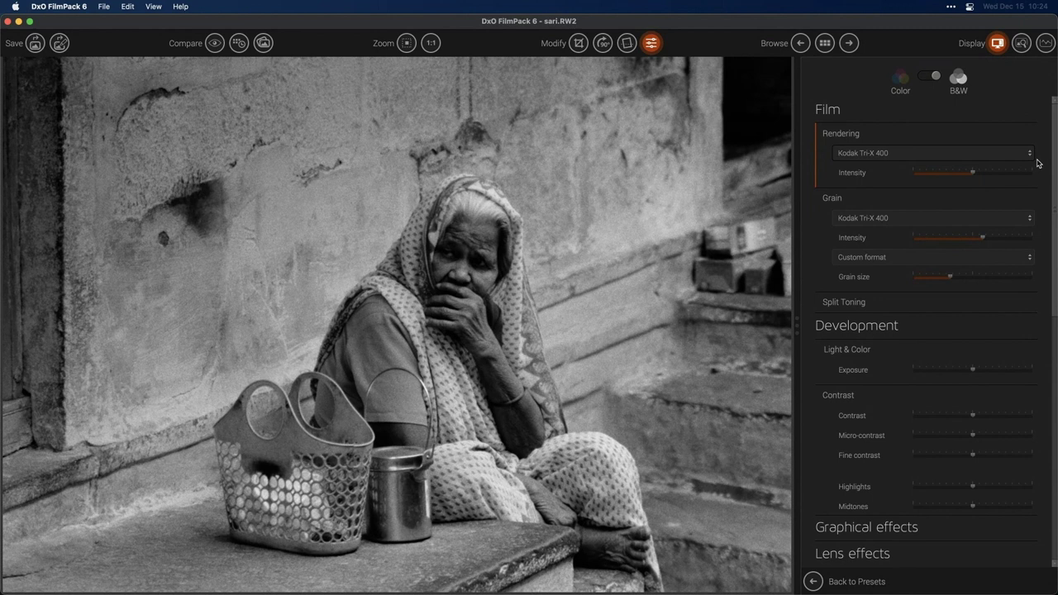
# Step: Return to the preset browser and remove the name, Negative films and Black & White filters to list all presets
pyautogui.click(657, 50)
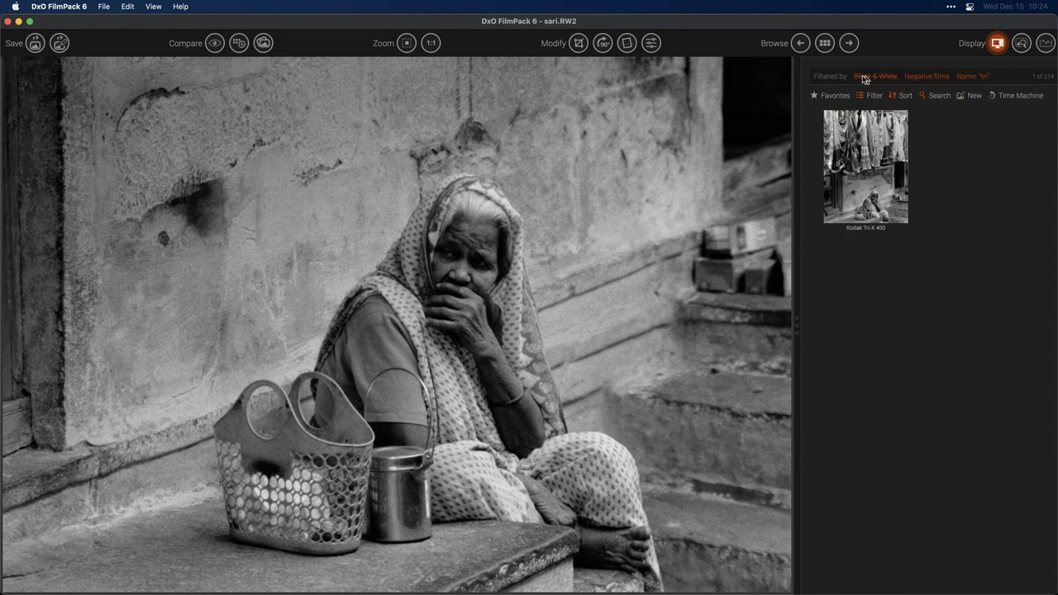
pyautogui.click(980, 78)
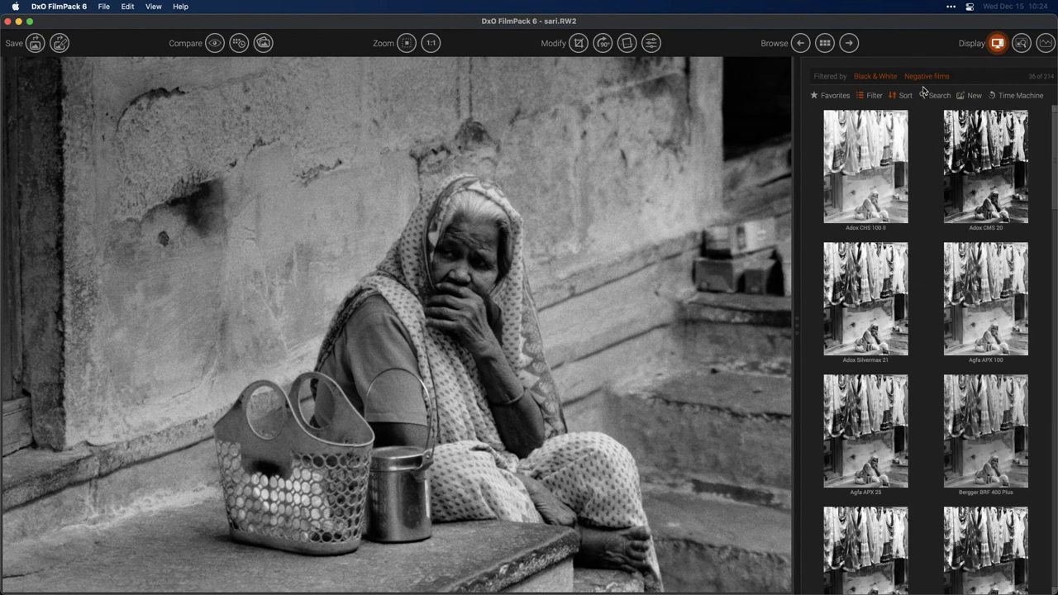
pyautogui.click(924, 77)
pyautogui.click(877, 78)
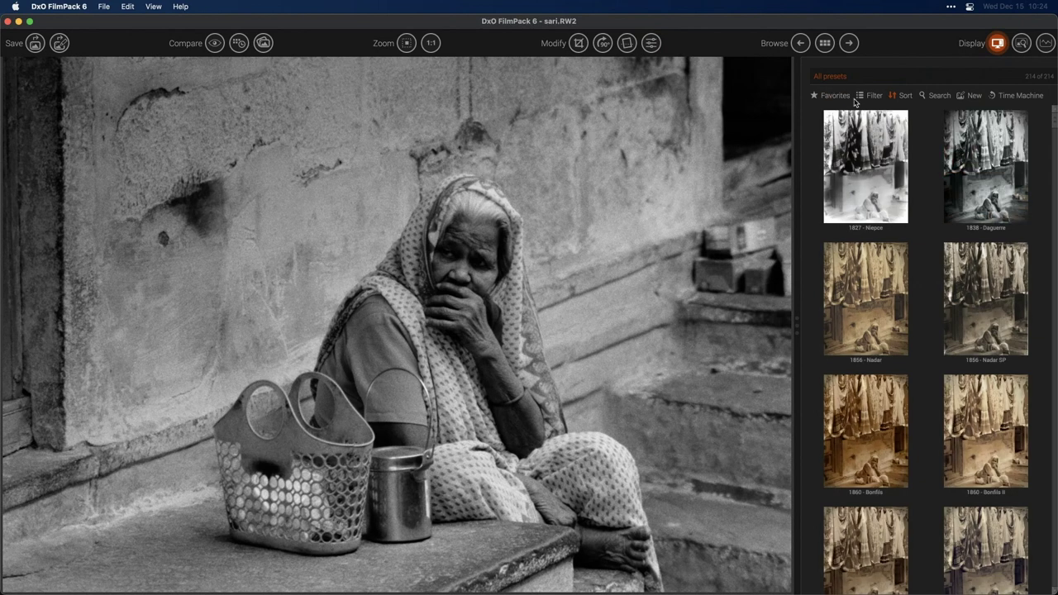
# Step: Start a new preset from scratch, bring up its Film settings and compare the photo with the original
pyautogui.click(968, 99)
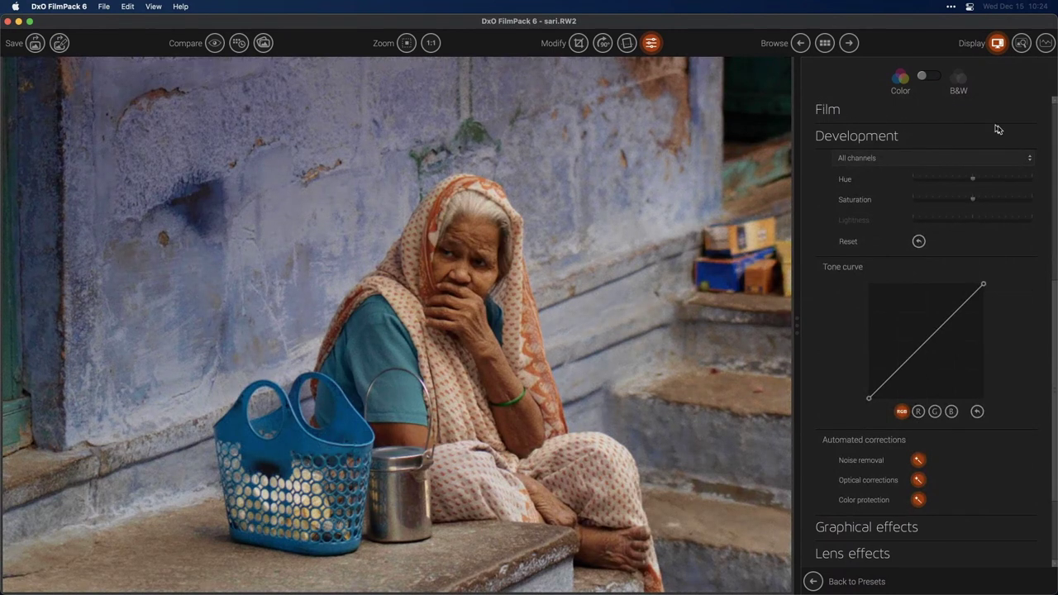
pyautogui.moveTo(1053, 291); pyautogui.dragTo(1055, 66)
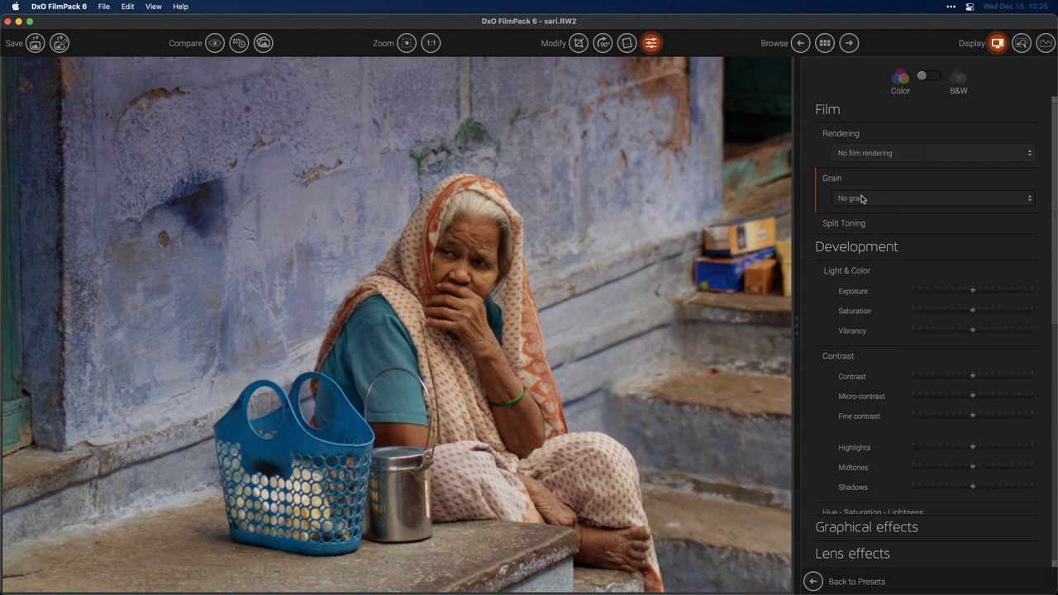
pyautogui.moveTo(1054, 182); pyautogui.dragTo(1045, 115)
pyautogui.click(215, 46)
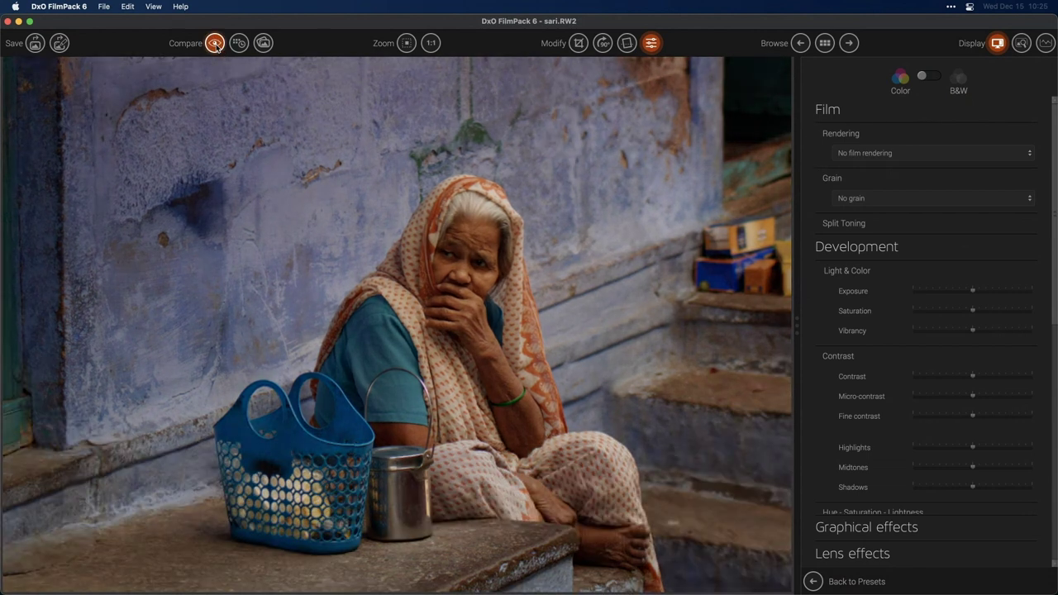
# Step: Compare the photo with its original up close, fit the whole image on screen and compare again
pyautogui.click(215, 46)
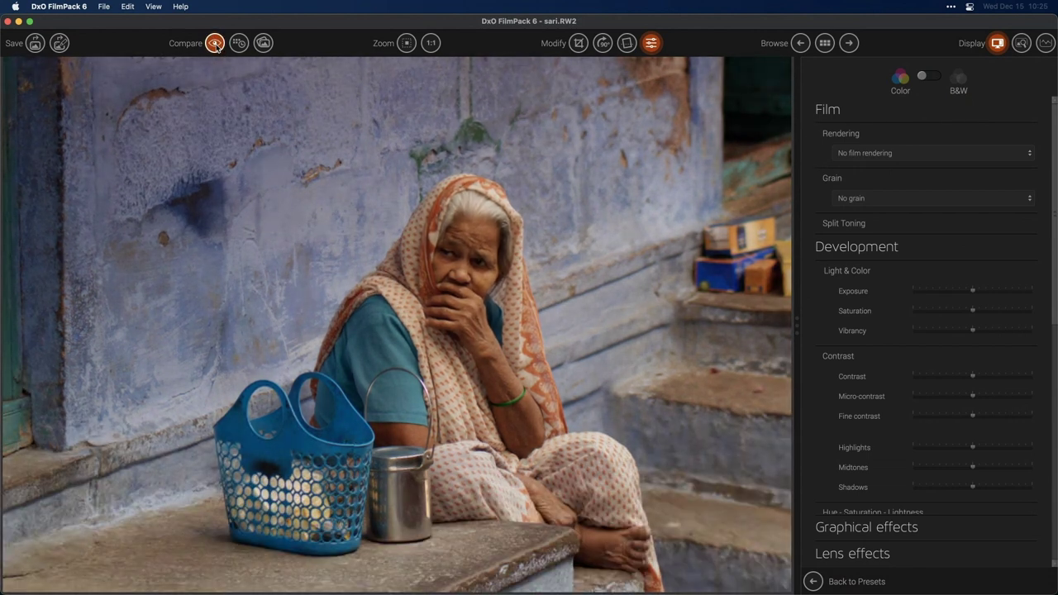
pyautogui.click(215, 45)
pyautogui.click(215, 46)
pyautogui.click(409, 45)
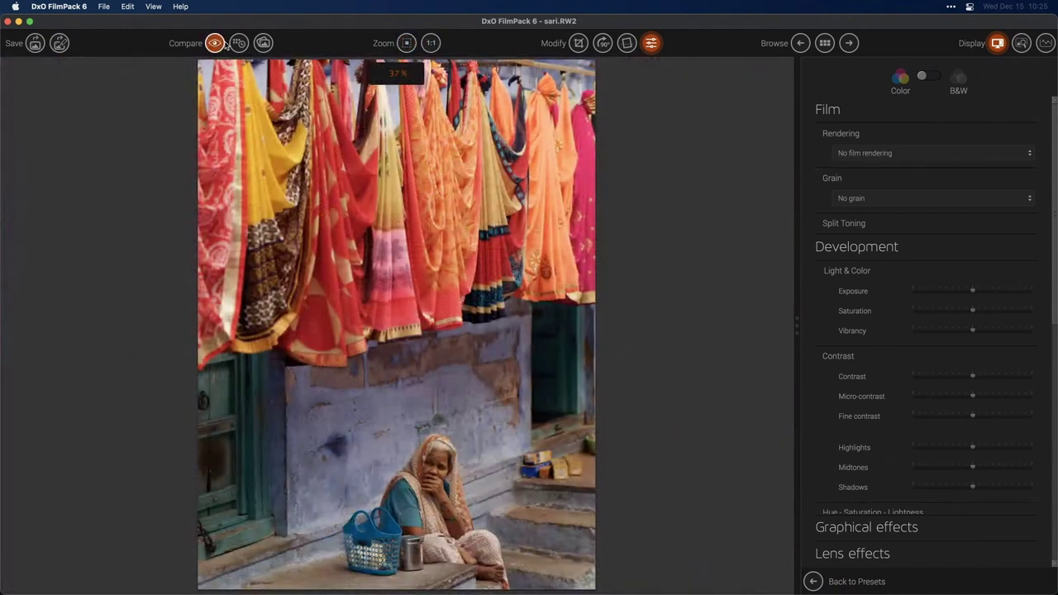
pyautogui.click(215, 44)
pyautogui.click(215, 43)
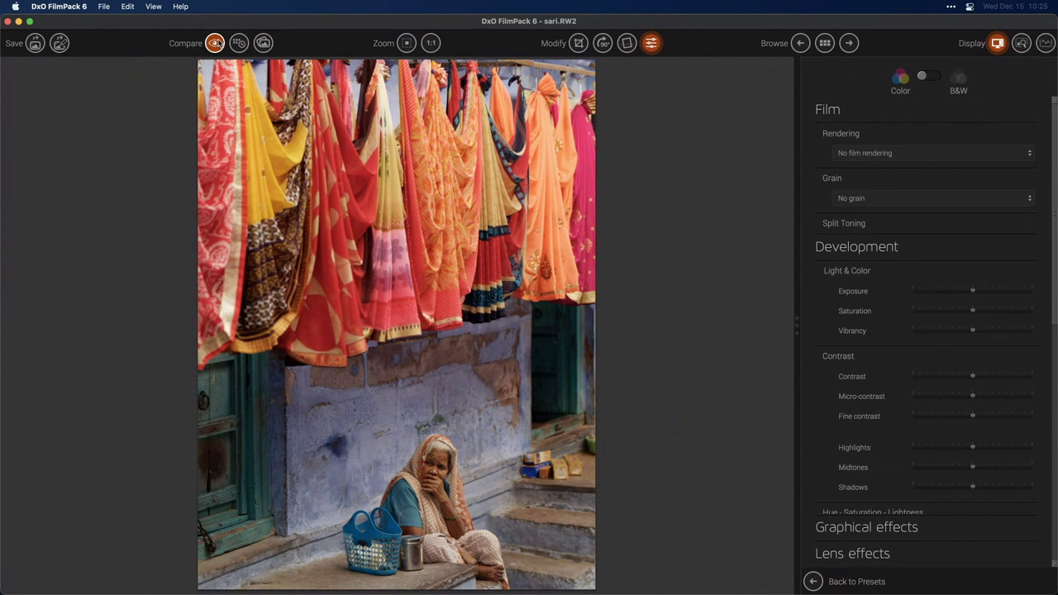
# Step: Try the photo without the automatic optical corrections and color protection, and re-enable both
pyautogui.moveTo(1055, 216); pyautogui.dragTo(1042, 499)
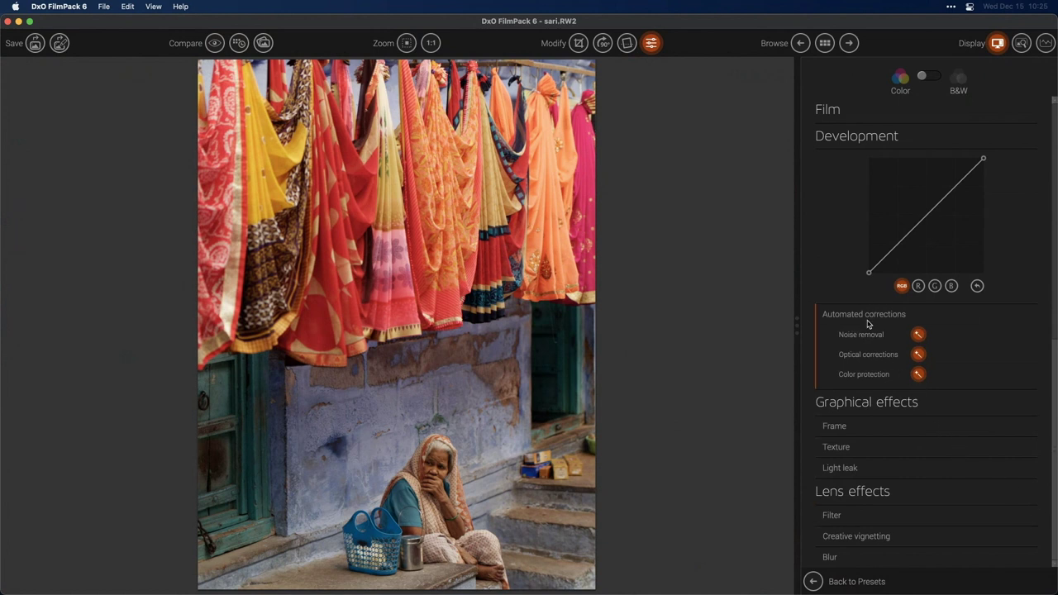
pyautogui.click(918, 354)
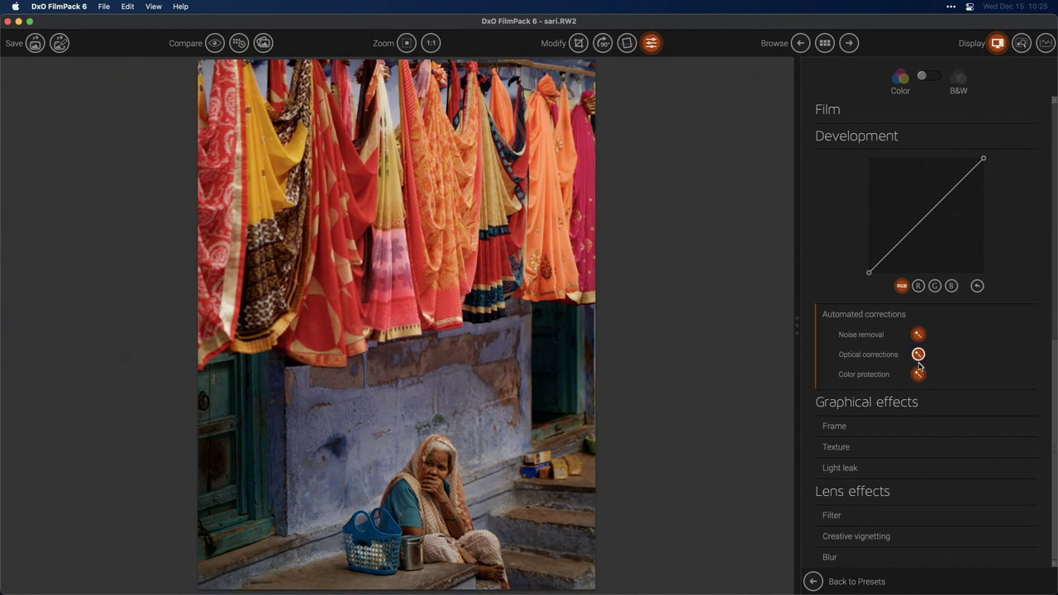
pyautogui.click(919, 374)
pyautogui.click(919, 354)
pyautogui.click(919, 374)
pyautogui.click(919, 334)
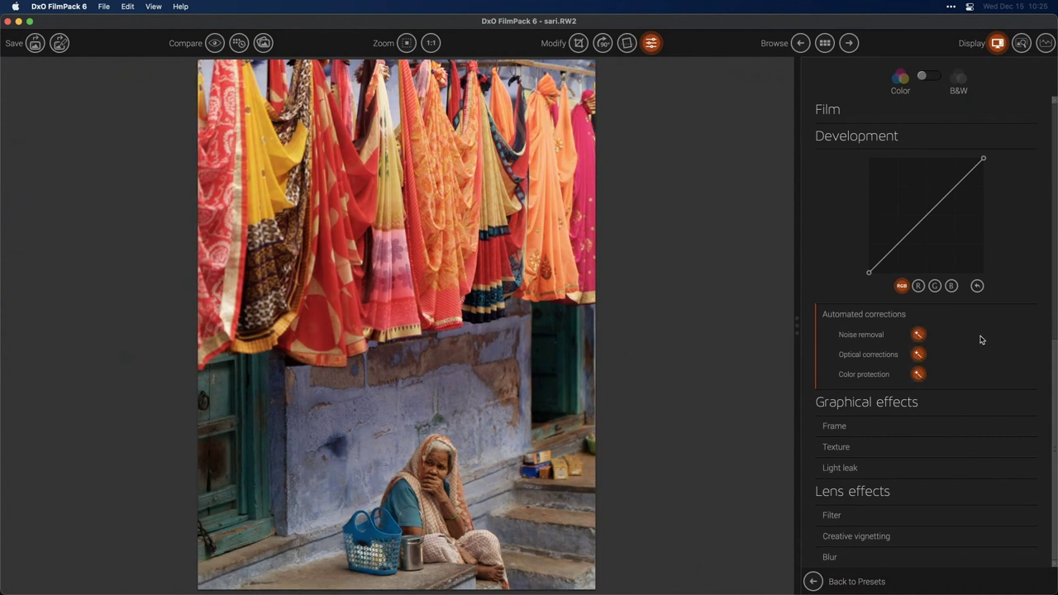
# Step: Examine the available color film renderings, especially the Color negative film list, without applying one
pyautogui.click(1055, 112)
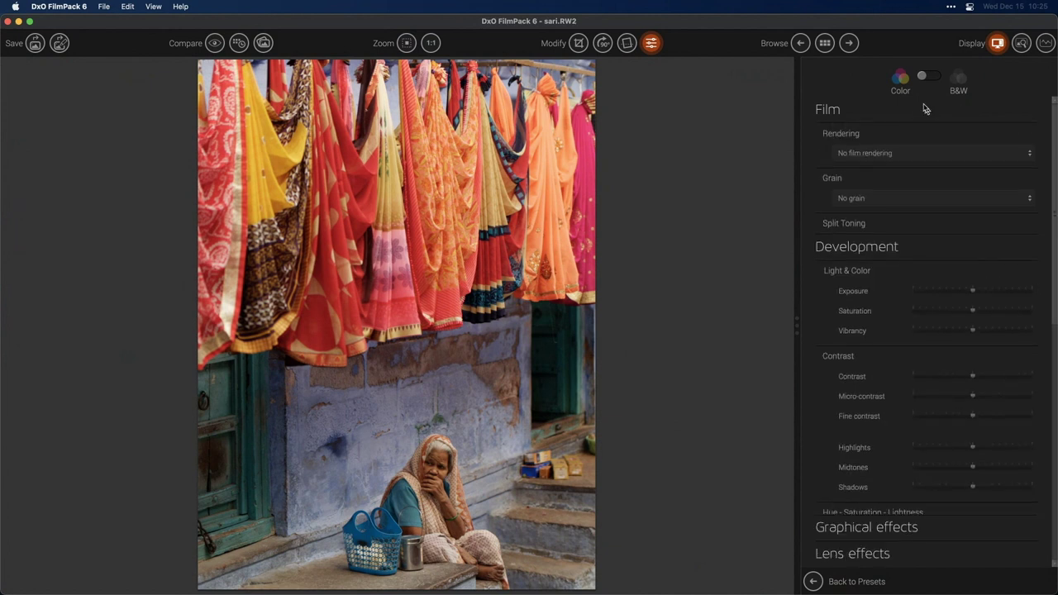
pyautogui.click(926, 153)
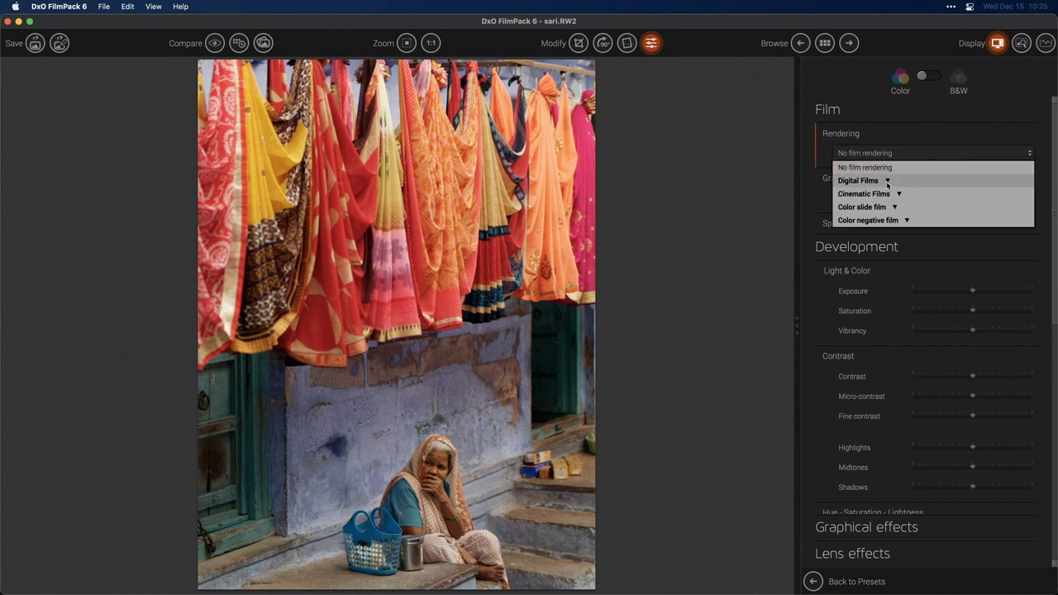
pyautogui.click(907, 220)
pyautogui.scroll(-7, 911, 225)
pyautogui.scroll(6, 908, 217)
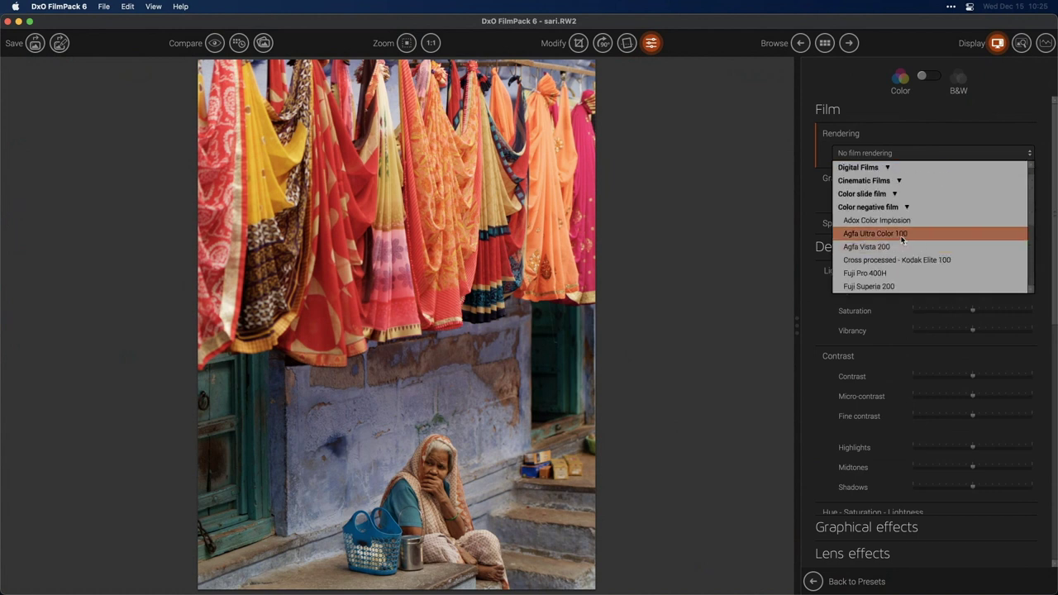
pyautogui.scroll(1, 906, 211)
pyautogui.click(898, 221)
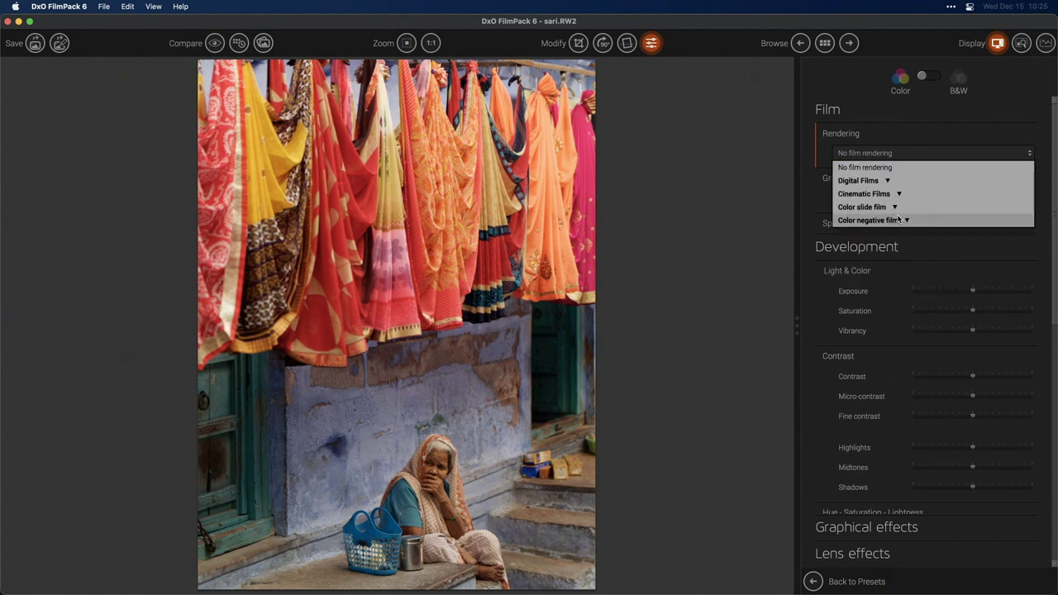
pyautogui.click(899, 219)
pyautogui.scroll(-5, 901, 228)
pyautogui.scroll(-3, 900, 231)
pyautogui.scroll(5, 898, 240)
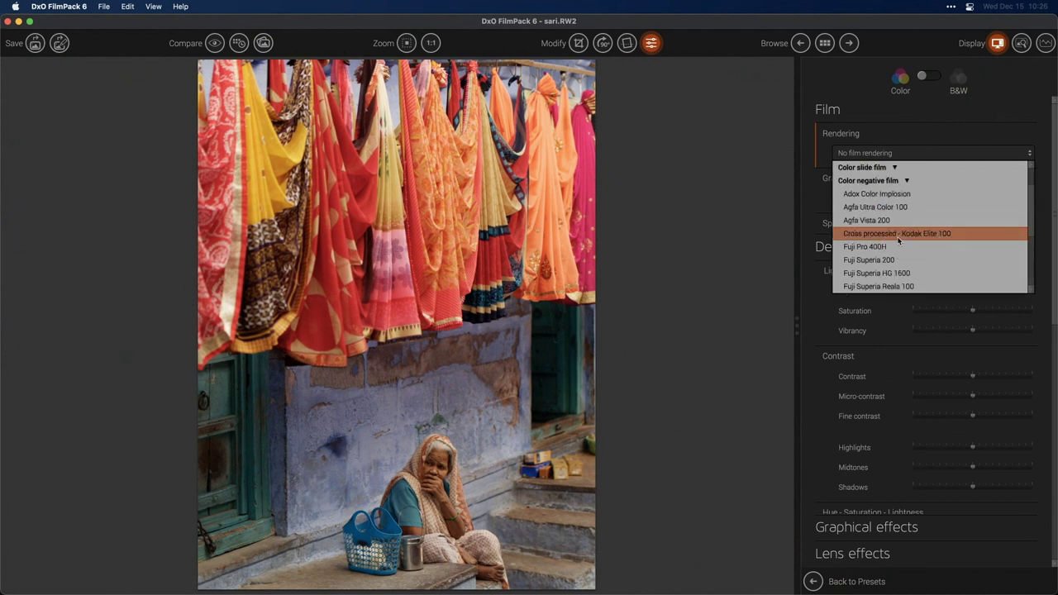
pyautogui.click(896, 145)
# Step: Switch the photo to black and white and apply the Kodak Tri-X 400 film rendering
pyautogui.click(928, 76)
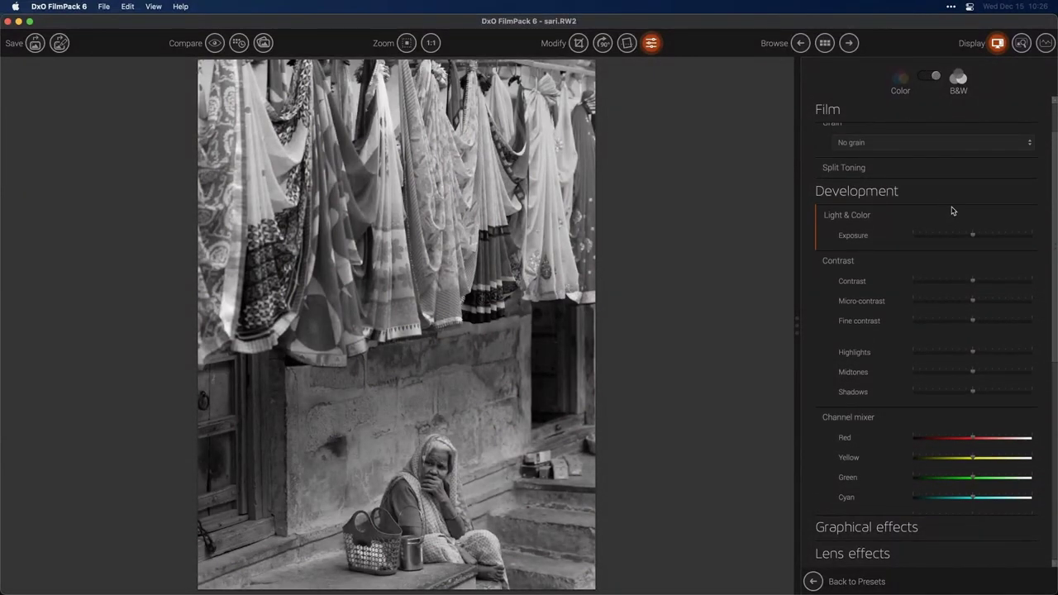
pyautogui.click(911, 157)
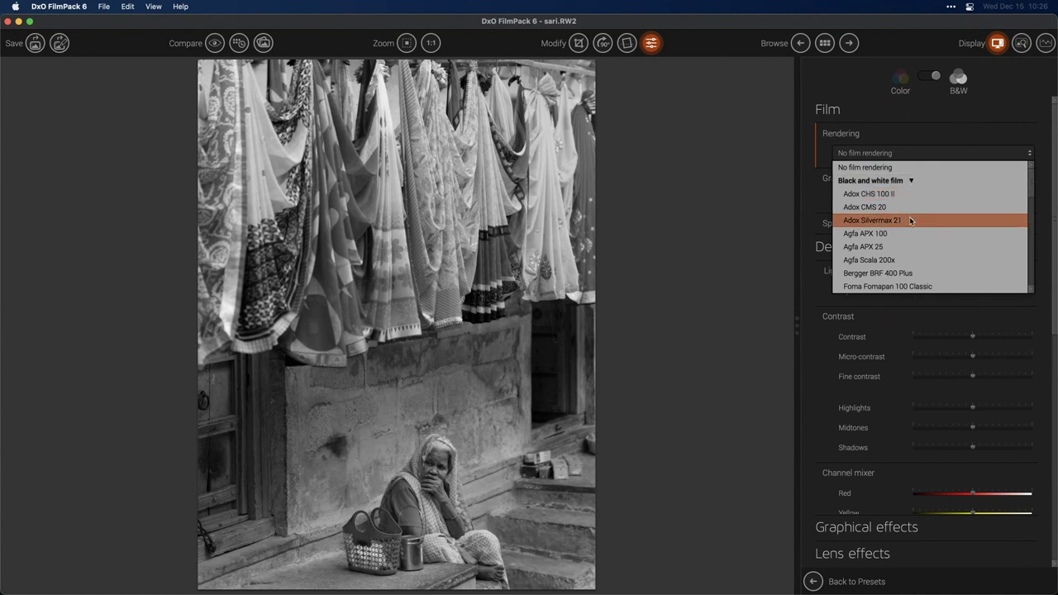
pyautogui.moveTo(1034, 187); pyautogui.dragTo(1023, 266)
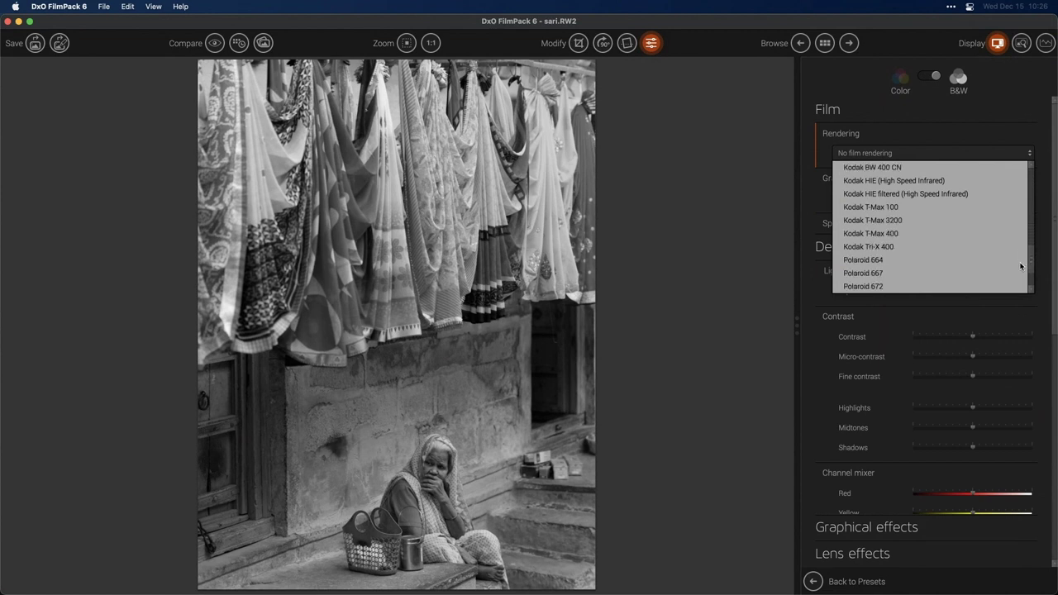
pyautogui.click(901, 247)
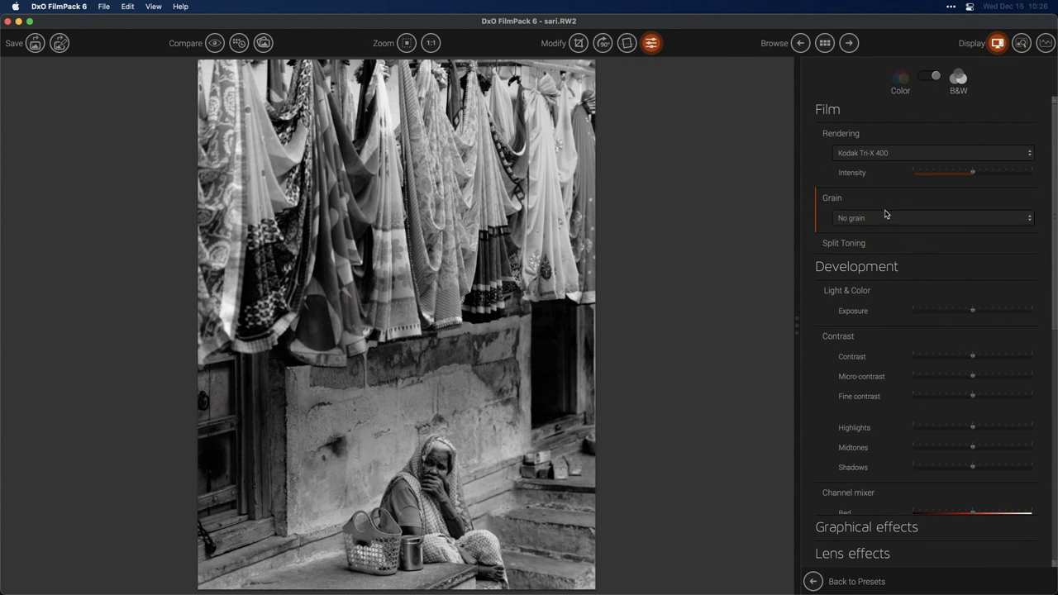
# Step: Try the film rendering intensity at 0 and 200, and reset it to 100
pyautogui.moveTo(974, 175); pyautogui.dragTo(901, 180)
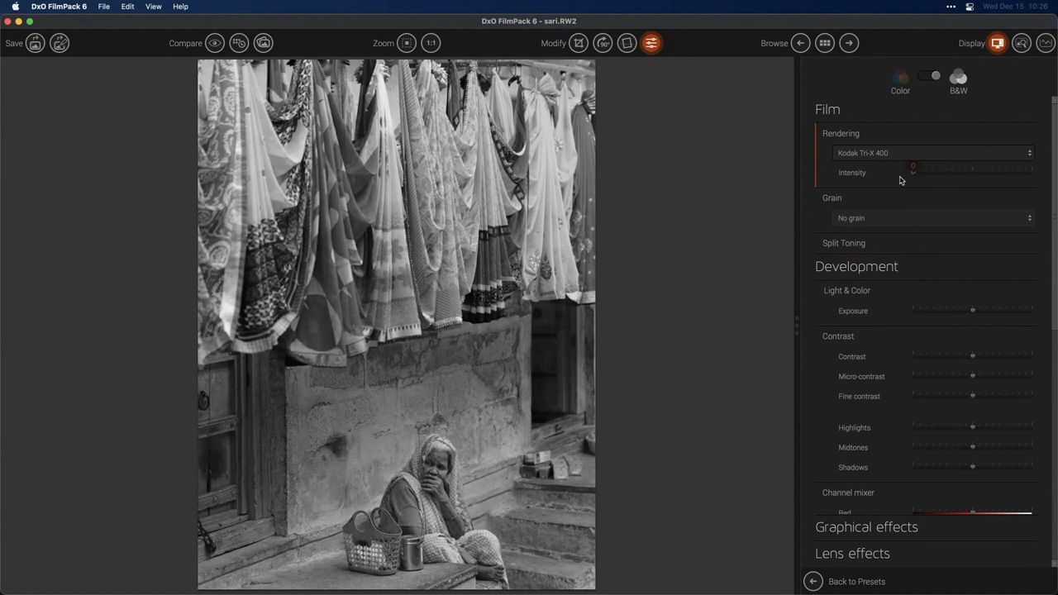
pyautogui.moveTo(901, 180); pyautogui.dragTo(1035, 176)
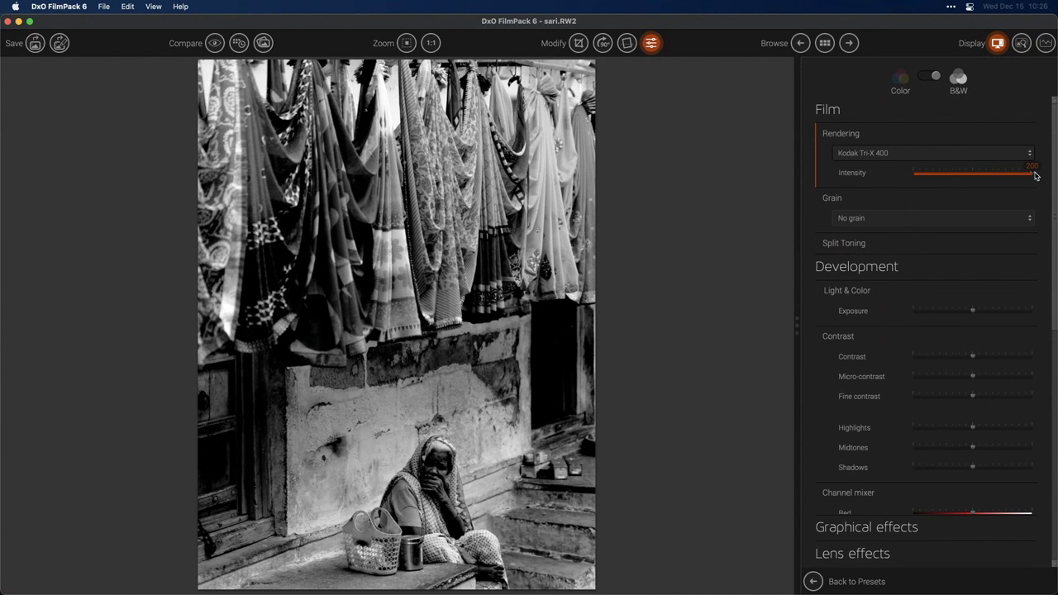
pyautogui.moveTo(1030, 177); pyautogui.dragTo(977, 175)
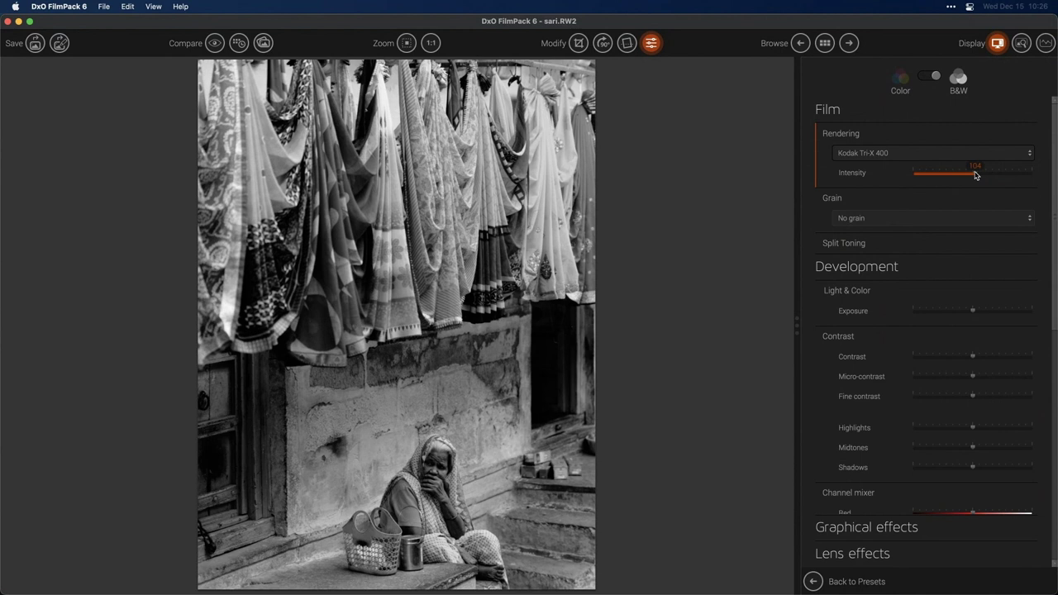
pyautogui.moveTo(979, 174)
pyautogui.mouseDown()
pyautogui.moveTo(989, 176)
pyautogui.moveTo(944, 178)
pyautogui.moveTo(971, 176)
pyautogui.mouseUp()
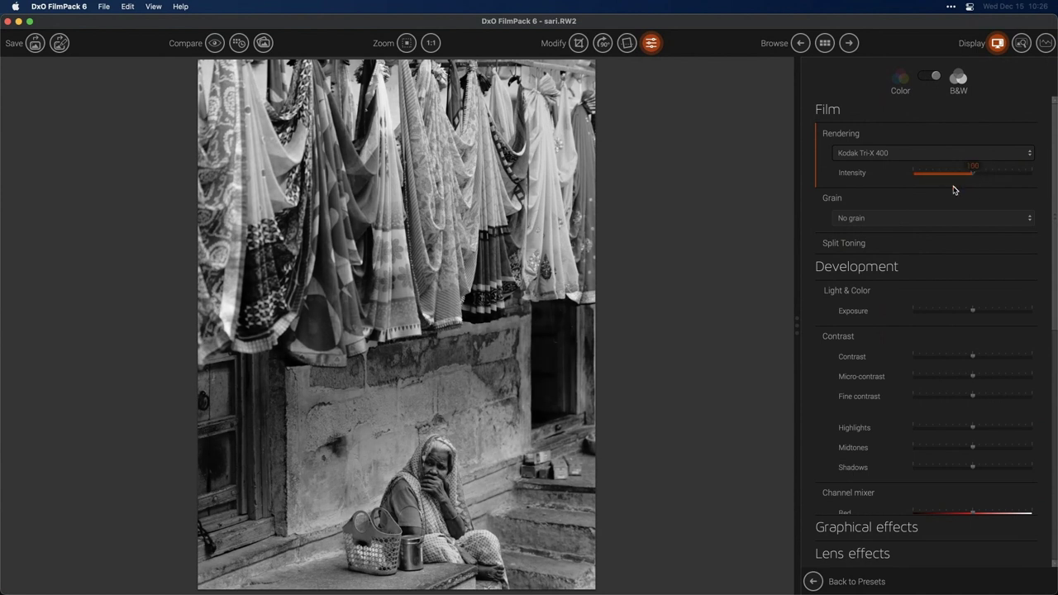
pyautogui.doubleClick(970, 170)
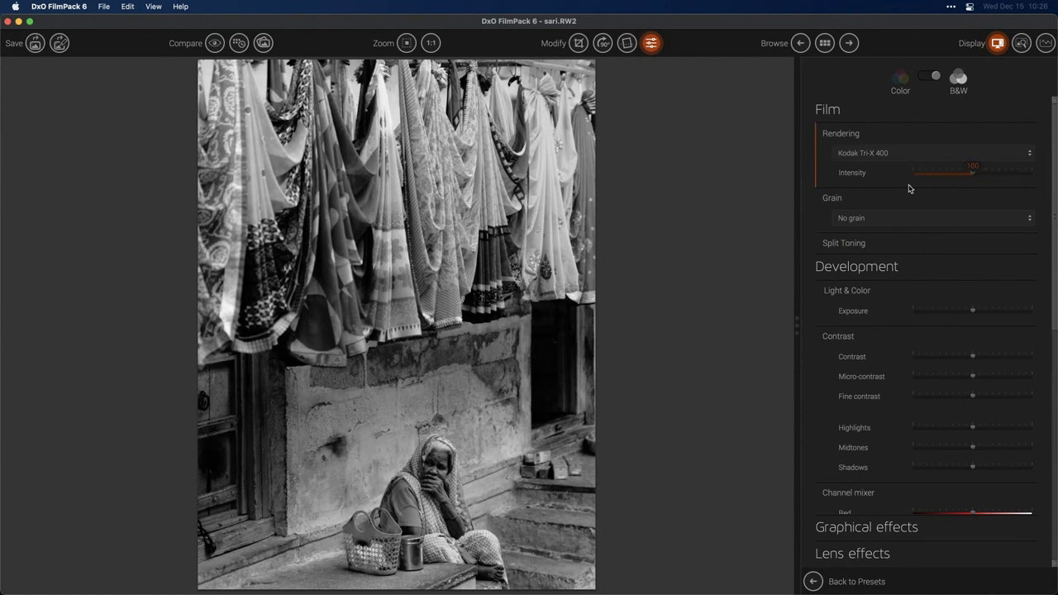
# Step: Set the grain to match the current film rendering
pyautogui.click(943, 222)
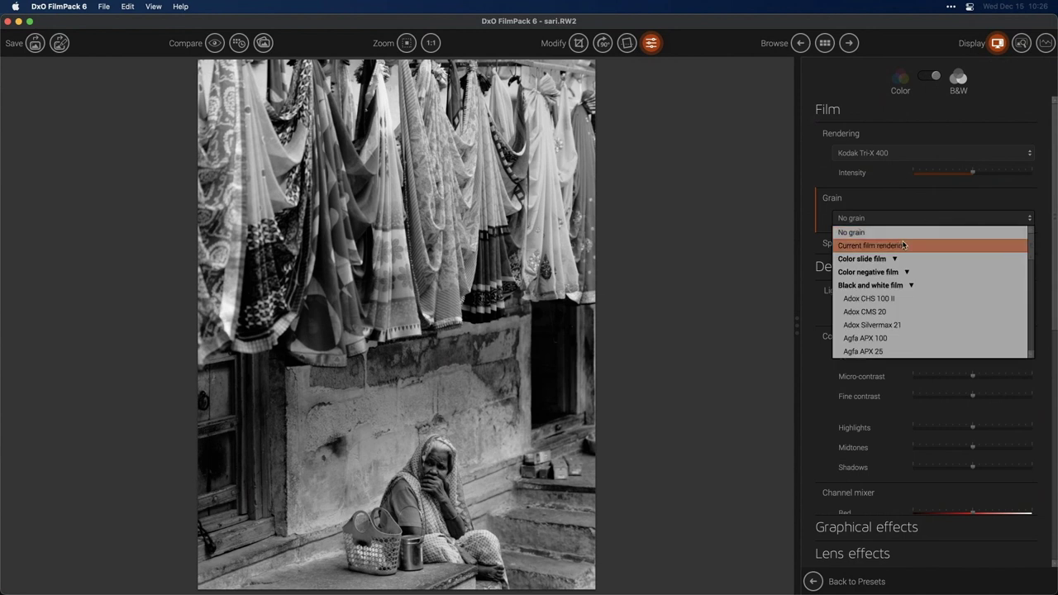
pyautogui.scroll(-5, 921, 319)
pyautogui.scroll(5, 923, 321)
pyautogui.click(913, 249)
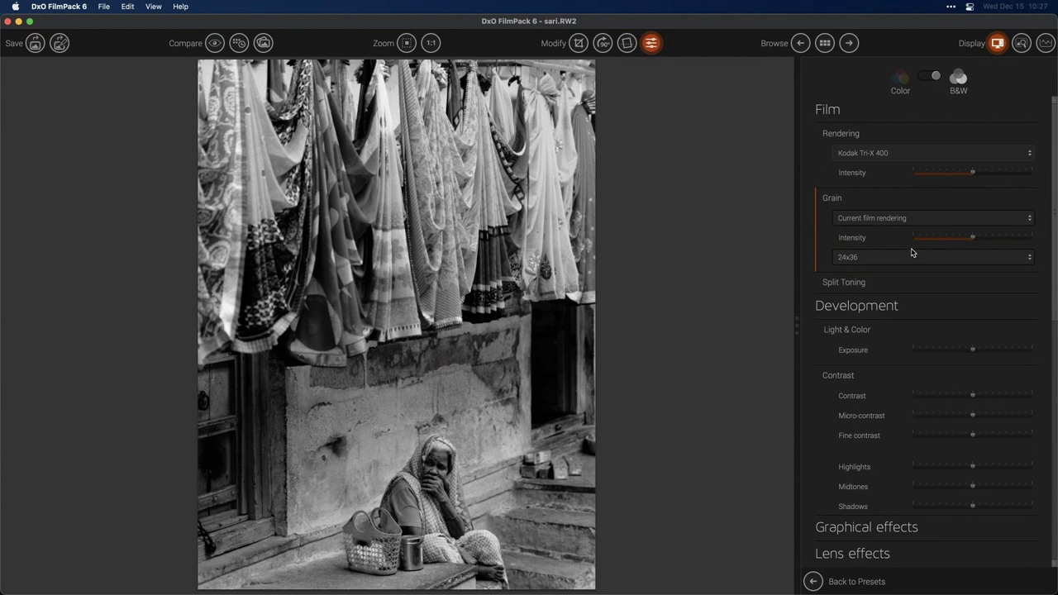
# Step: Try the Kodak T-Max 3200 and Rollei Ortho 25 renderings, and return to Kodak Tri-X 400
pyautogui.click(1026, 154)
pyautogui.click(900, 217)
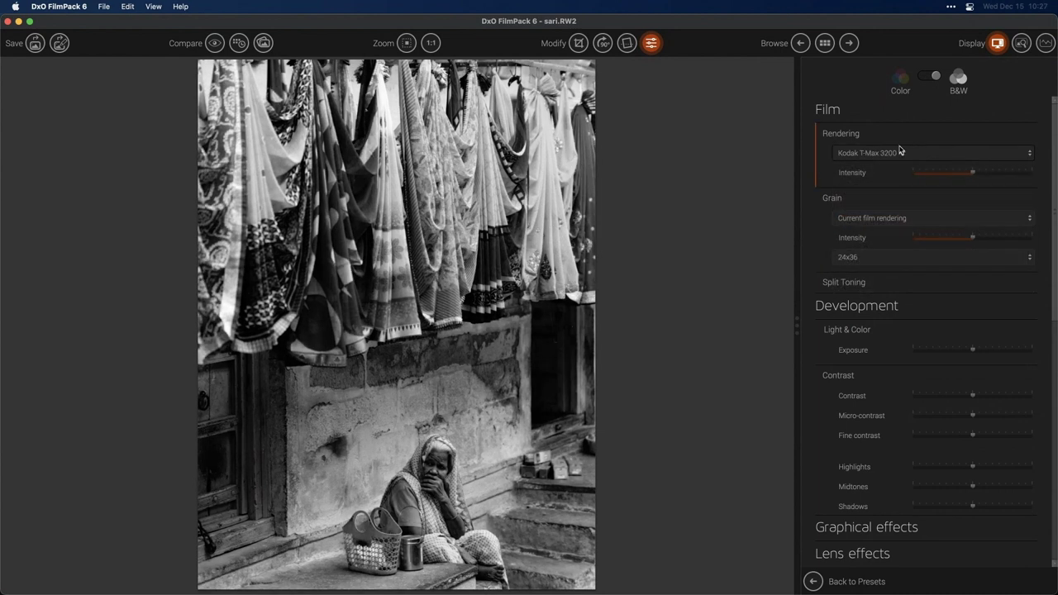
pyautogui.click(902, 152)
pyautogui.scroll(-2, 904, 263)
pyautogui.click(892, 262)
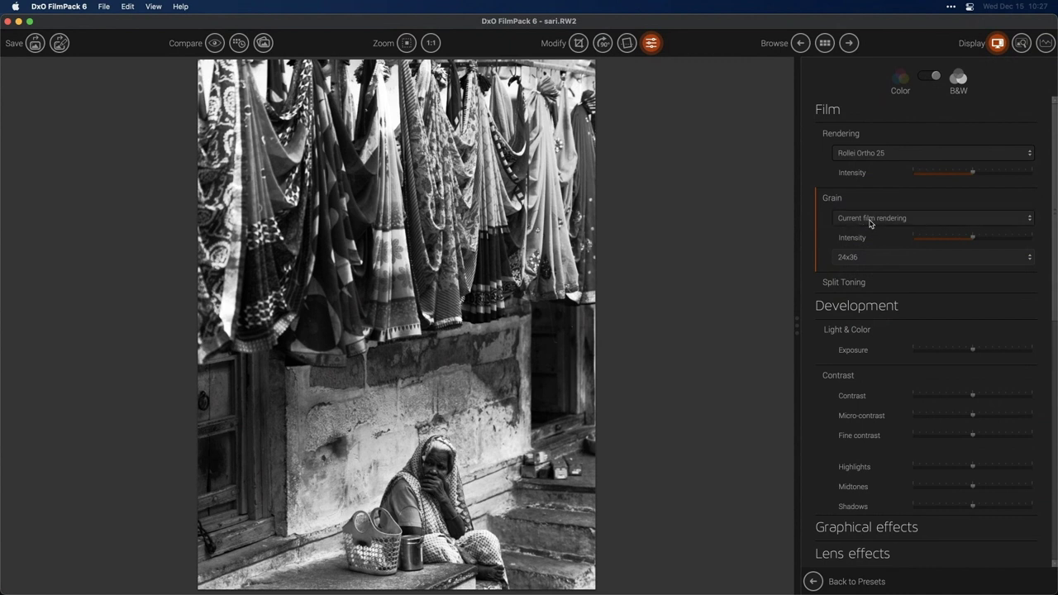
pyautogui.click(891, 154)
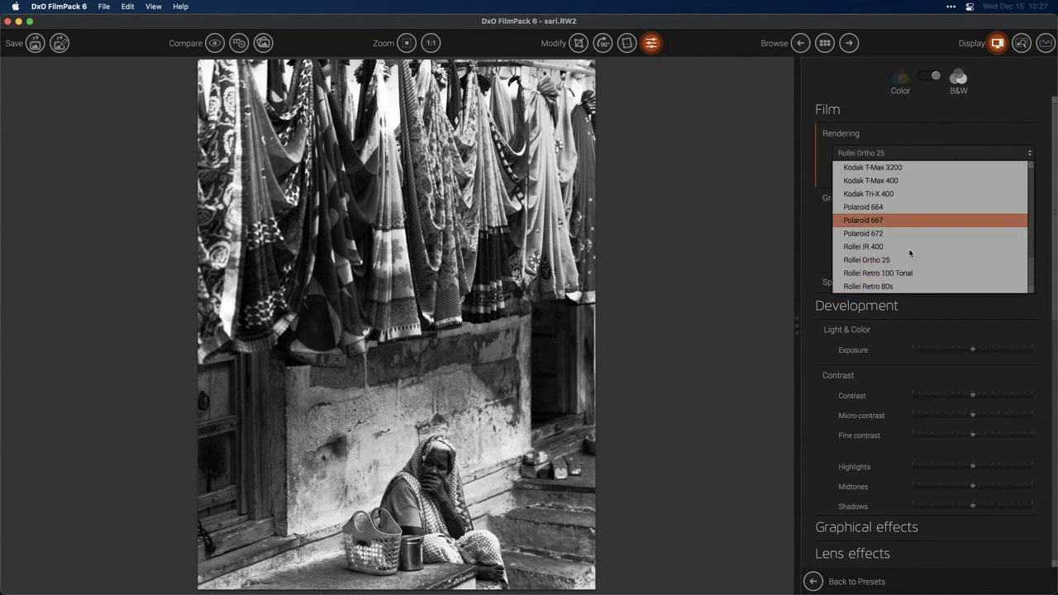
pyautogui.scroll(2, 909, 253)
pyautogui.click(909, 236)
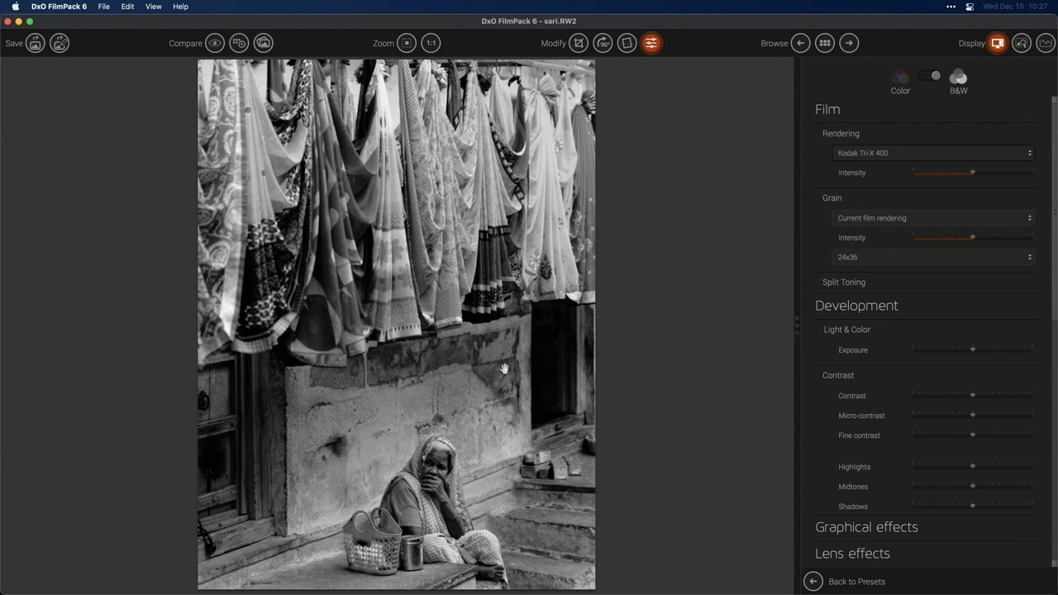
# Step: Try a higher exposure on the black-and-white photo and return it to 0.0
pyautogui.scroll(-3, 909, 430)
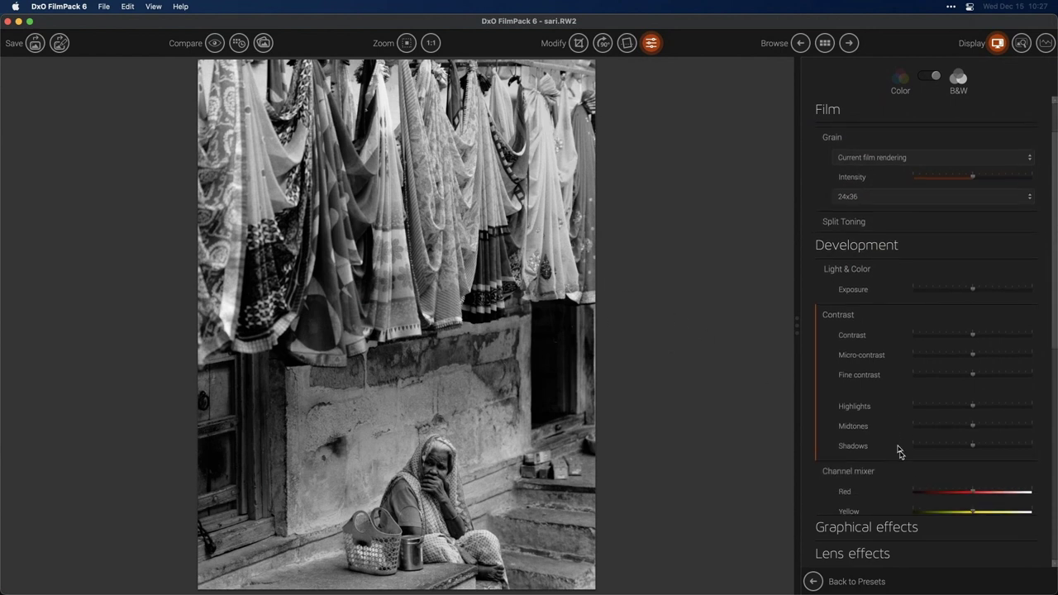
pyautogui.moveTo(974, 291)
pyautogui.moveTo(974, 291); pyautogui.dragTo(988, 292)
pyautogui.moveTo(997, 291); pyautogui.dragTo(972, 290)
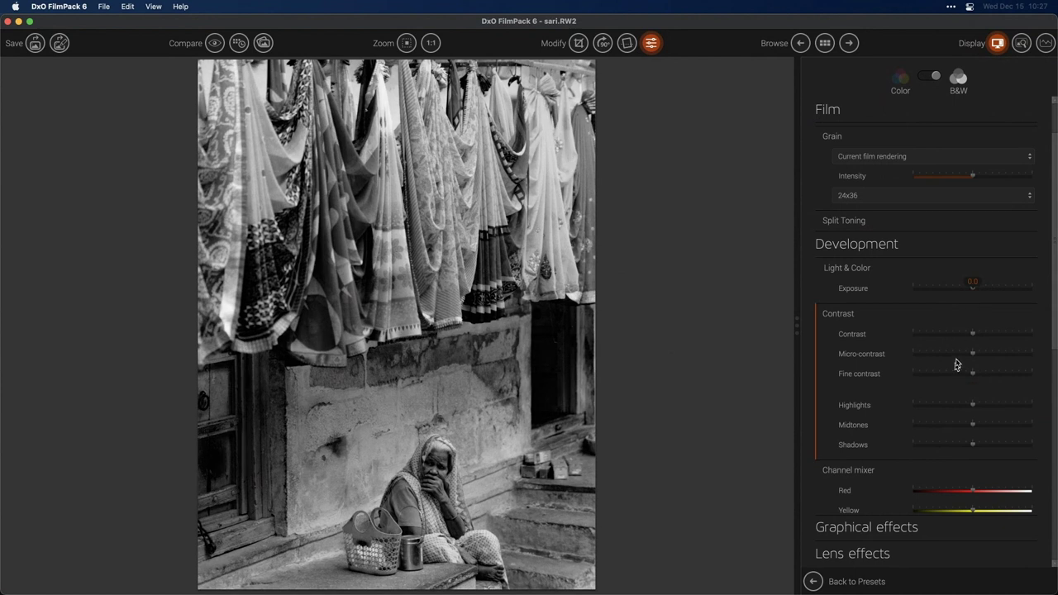
# Step: Lower the photo's contrast to about -49 and reduce the shadows slightly
pyautogui.moveTo(972, 333); pyautogui.dragTo(944, 337)
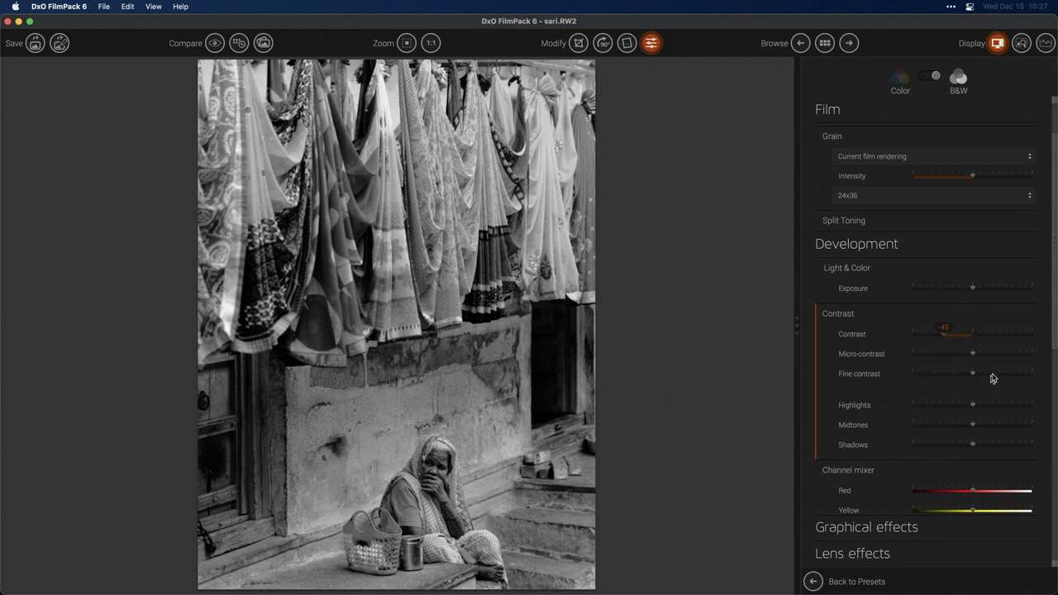
pyautogui.scroll(-1, 951, 405)
pyautogui.moveTo(974, 431)
pyautogui.mouseDown()
pyautogui.moveTo(1003, 431)
pyautogui.moveTo(920, 430)
pyautogui.moveTo(970, 431)
pyautogui.mouseUp()
# Step: Check the original's colors, lower blue, cyan and magenta in the channel mixer, with magenta at -14, and compare with the original again
pyautogui.moveTo(1055, 344); pyautogui.dragTo(1055, 420)
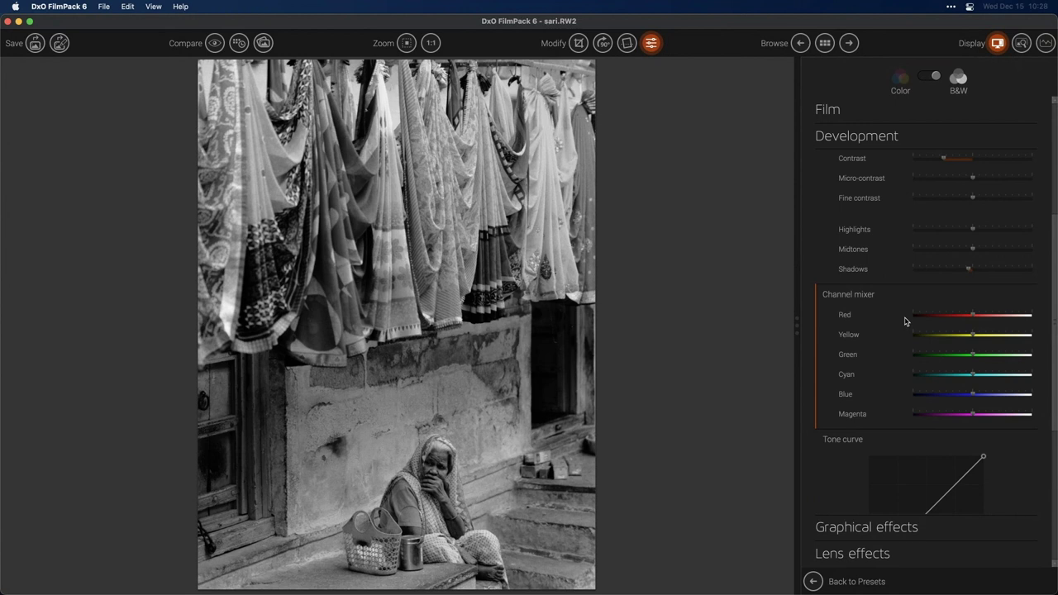
pyautogui.click(215, 43)
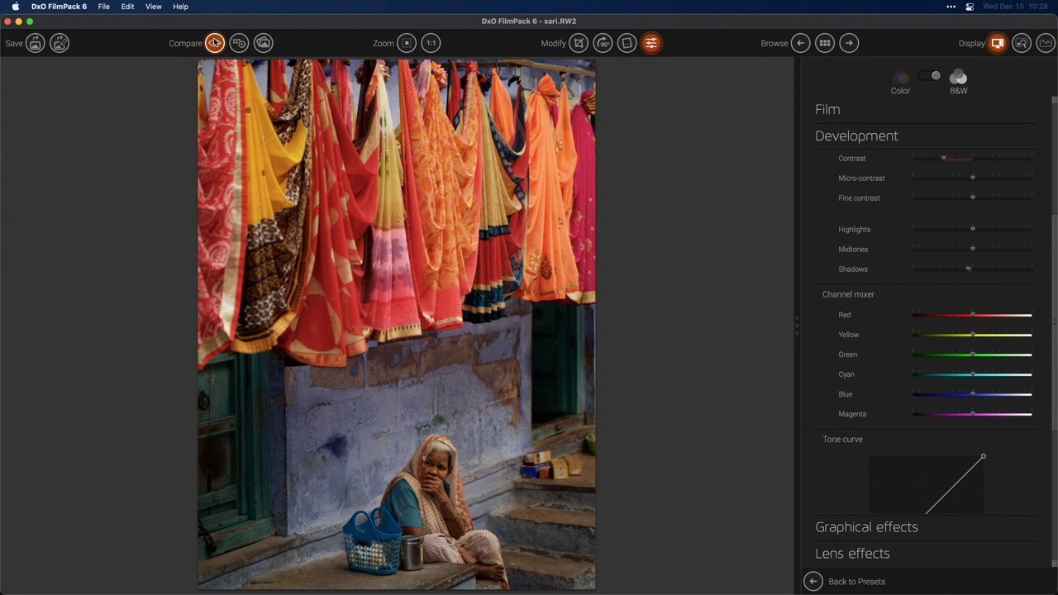
pyautogui.click(215, 43)
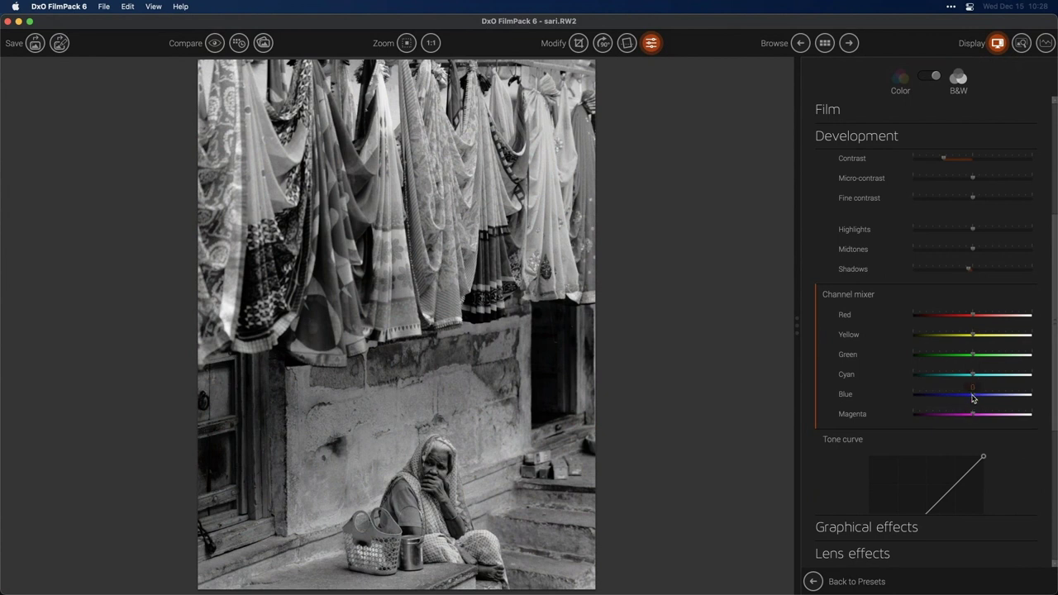
pyautogui.moveTo(973, 398)
pyautogui.mouseDown()
pyautogui.moveTo(923, 399)
pyautogui.moveTo(1005, 401)
pyautogui.moveTo(962, 400)
pyautogui.moveTo(968, 377)
pyautogui.moveTo(952, 378)
pyautogui.moveTo(972, 387)
pyautogui.moveTo(963, 420)
pyautogui.moveTo(954, 397)
pyautogui.mouseUp()
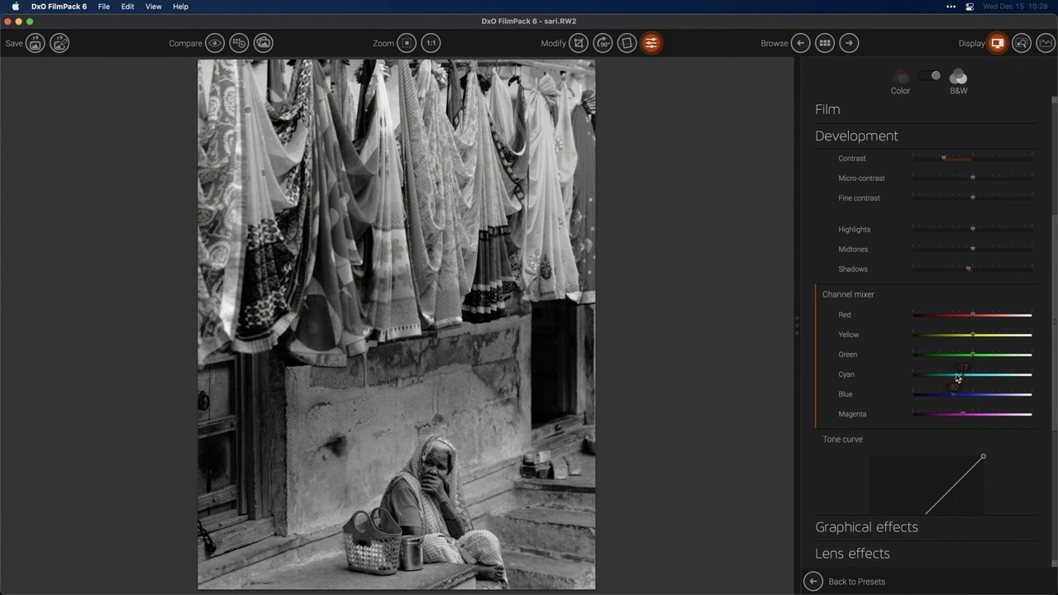
pyautogui.moveTo(961, 416); pyautogui.dragTo(963, 416)
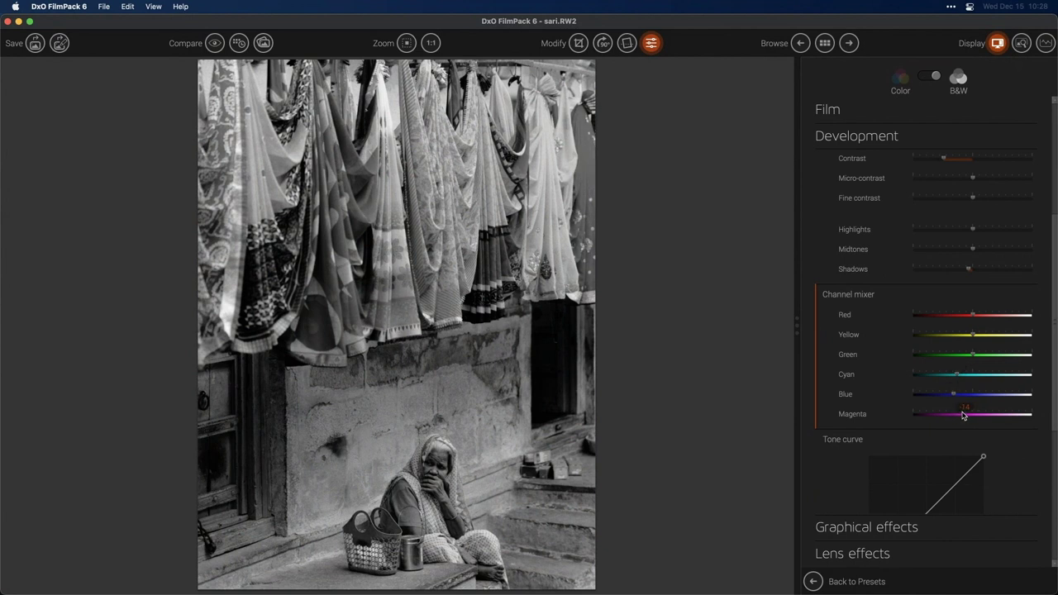
pyautogui.click(214, 43)
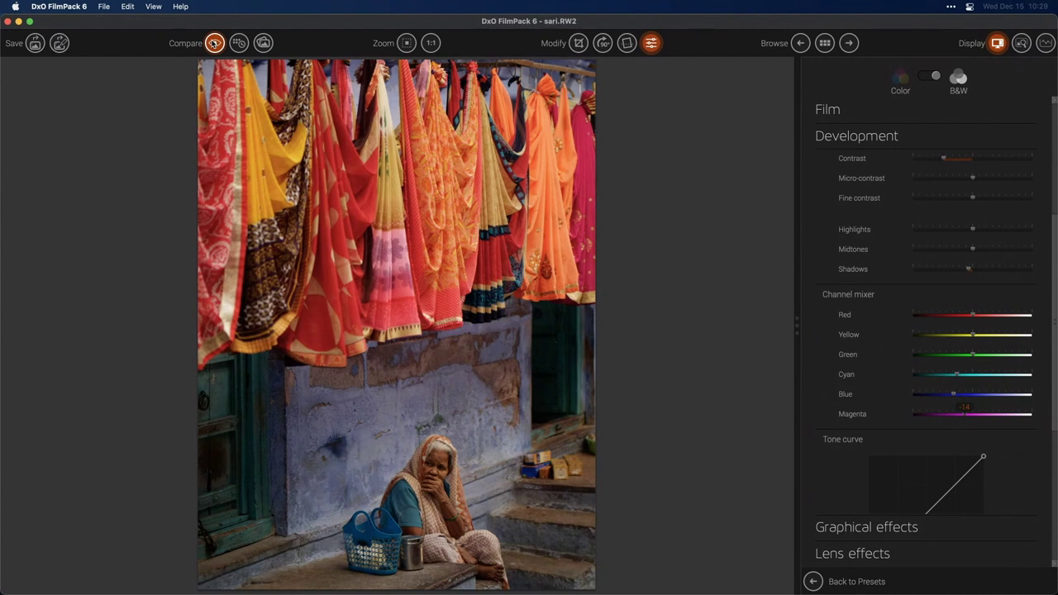
# Step: Raise red slightly and set yellow to 30 in the channel mixer, comparing the result with the original colors
pyautogui.click(214, 43)
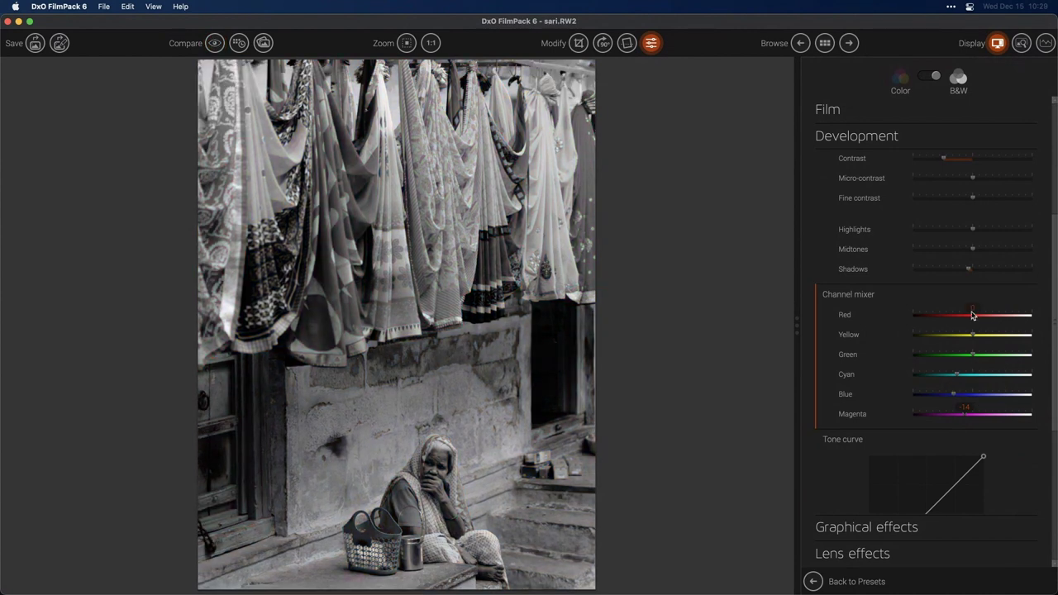
pyautogui.moveTo(972, 317); pyautogui.dragTo(997, 337)
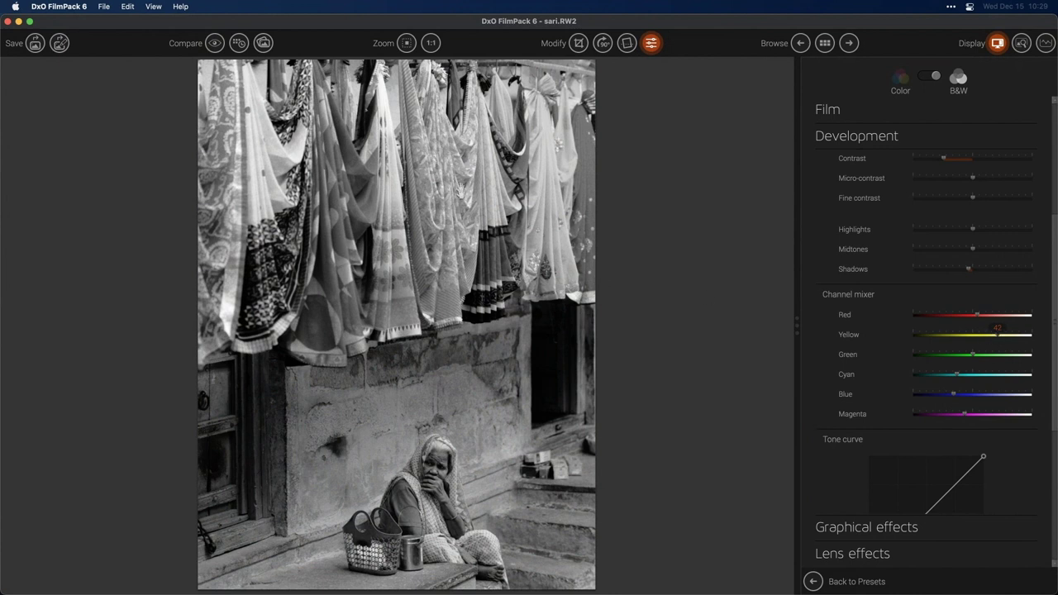
pyautogui.click(214, 43)
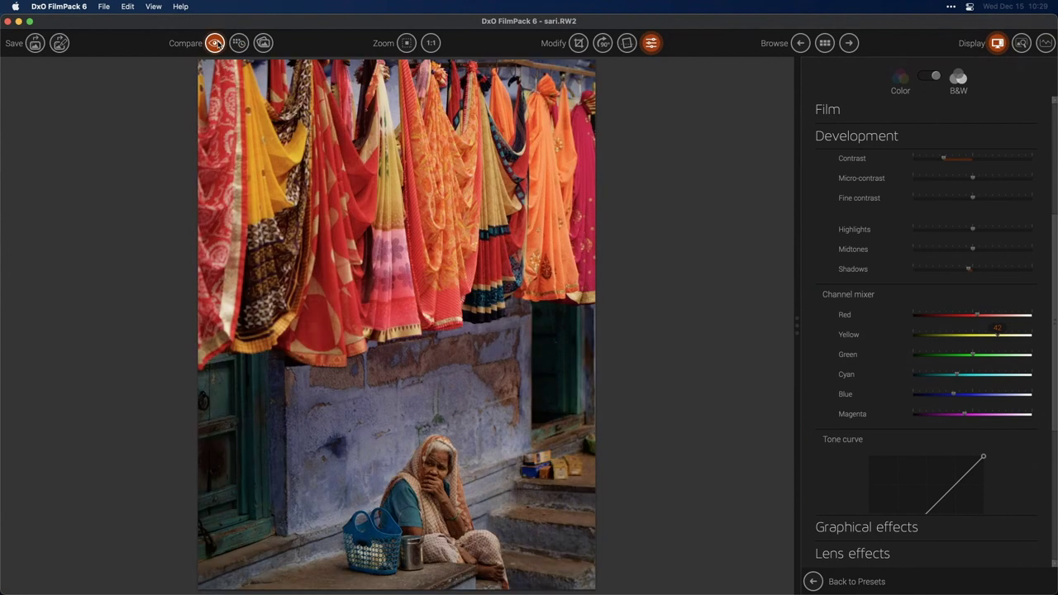
pyautogui.click(214, 43)
pyautogui.click(215, 44)
pyautogui.click(214, 44)
pyautogui.click(214, 44)
pyautogui.moveTo(993, 334)
pyautogui.mouseDown()
pyautogui.moveTo(959, 335)
pyautogui.moveTo(991, 338)
pyautogui.mouseUp()
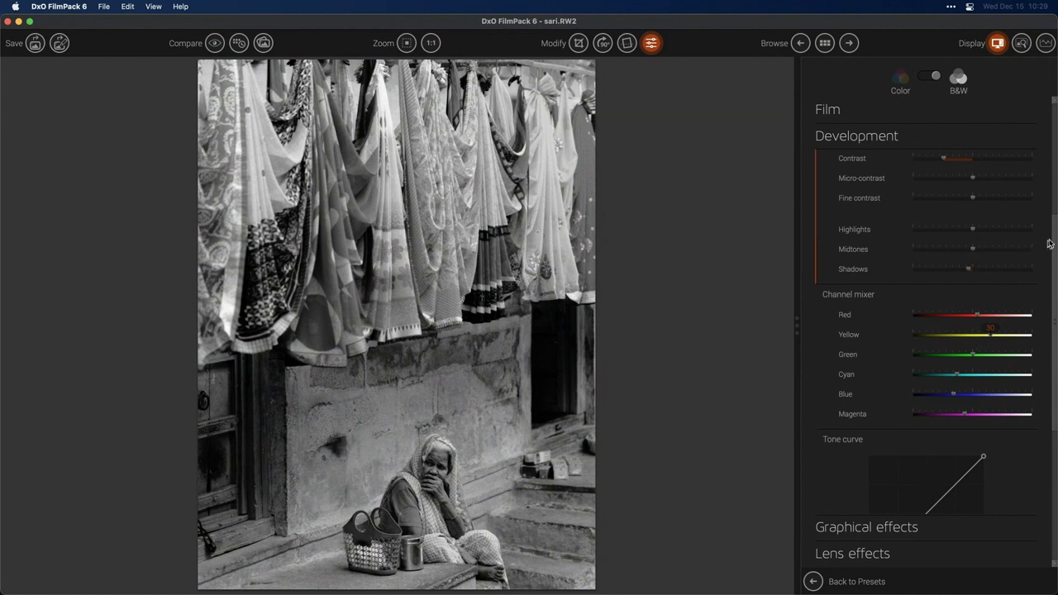
# Step: Shape the tone curve into an S with lower shadows and brighter highlights, and lift its black endpoint for faded blacks
pyautogui.moveTo(1053, 245); pyautogui.dragTo(1055, 304)
pyautogui.scroll(-5, 1055, 304)
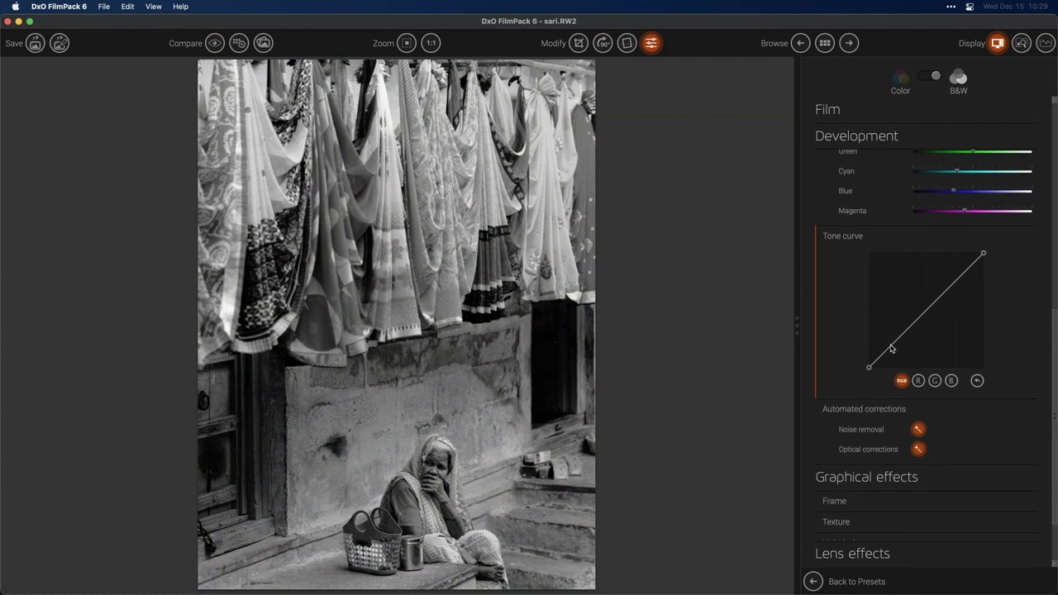
pyautogui.moveTo(890, 348); pyautogui.dragTo(887, 345)
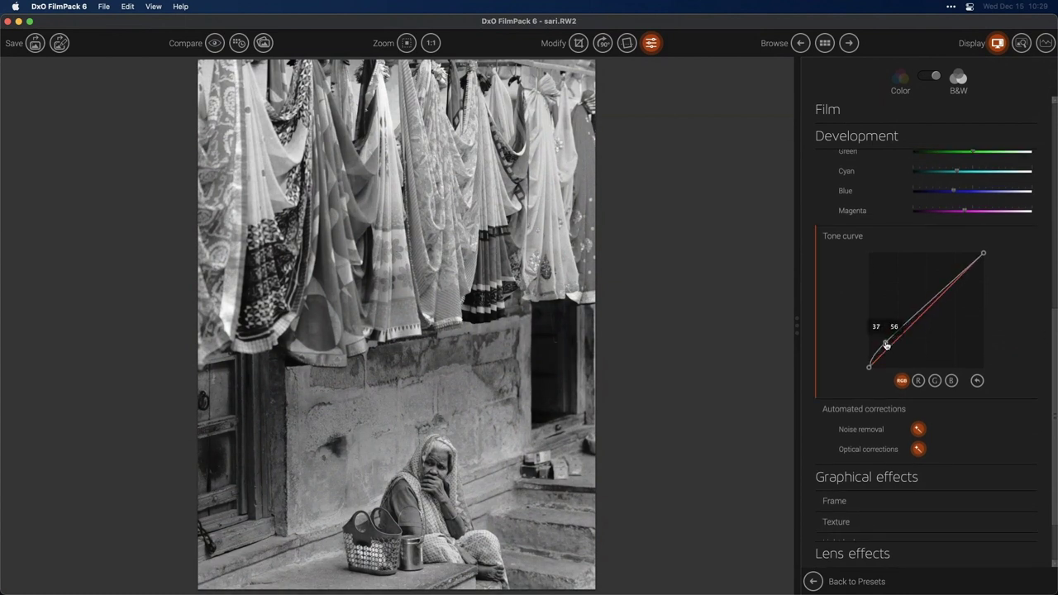
pyautogui.moveTo(962, 278); pyautogui.dragTo(960, 274)
pyautogui.moveTo(885, 346)
pyautogui.mouseDown()
pyautogui.moveTo(892, 339)
pyautogui.moveTo(893, 351)
pyautogui.mouseUp()
pyautogui.moveTo(960, 277); pyautogui.dragTo(960, 267)
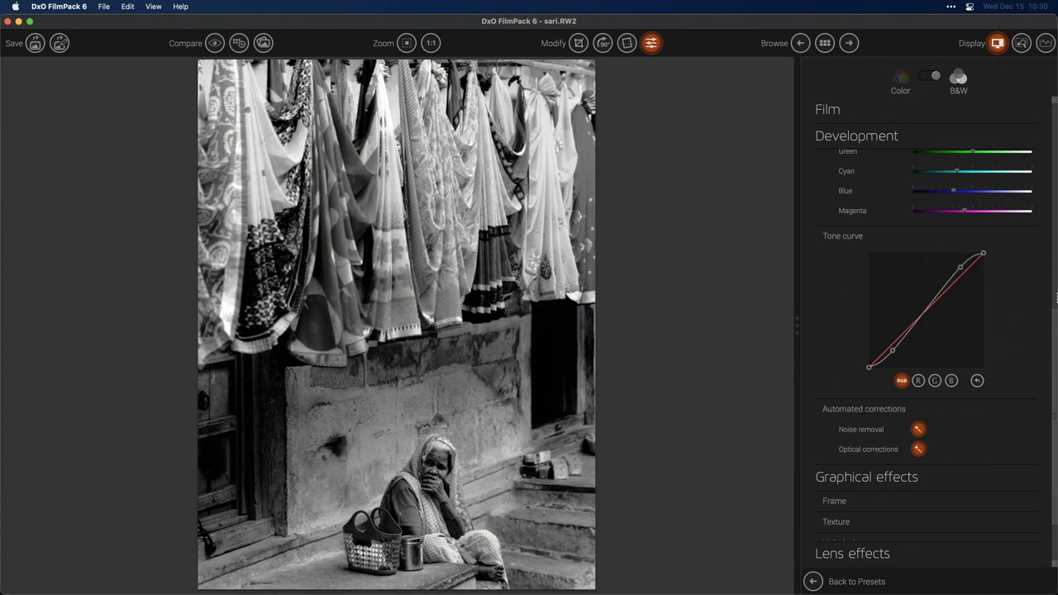
pyautogui.moveTo(1055, 316)
pyautogui.mouseDown()
pyautogui.moveTo(1047, 88)
pyautogui.moveTo(1039, 323)
pyautogui.mouseUp()
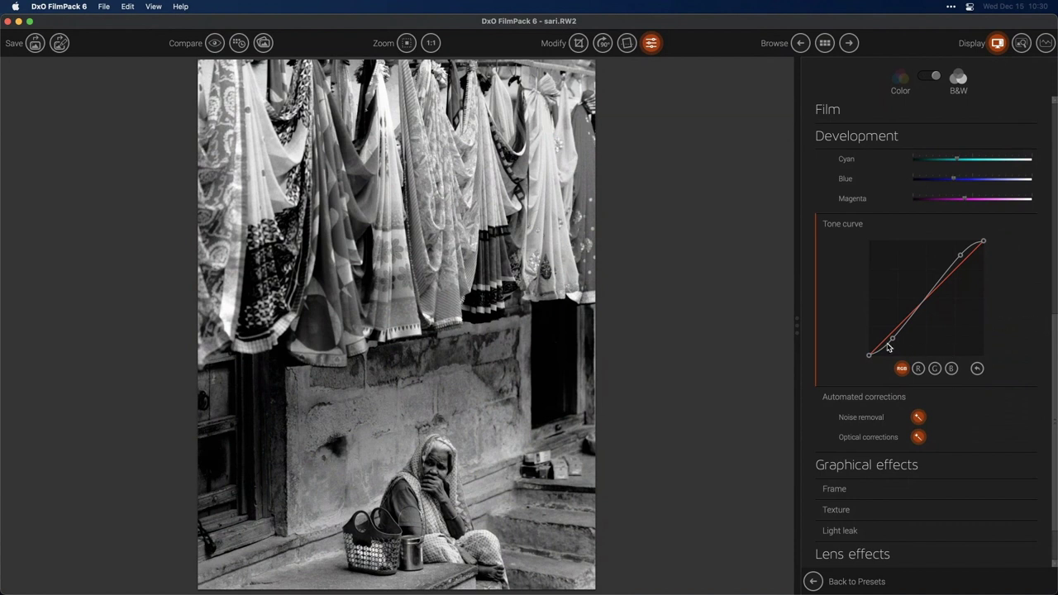
pyautogui.moveTo(869, 355); pyautogui.dragTo(899, 329)
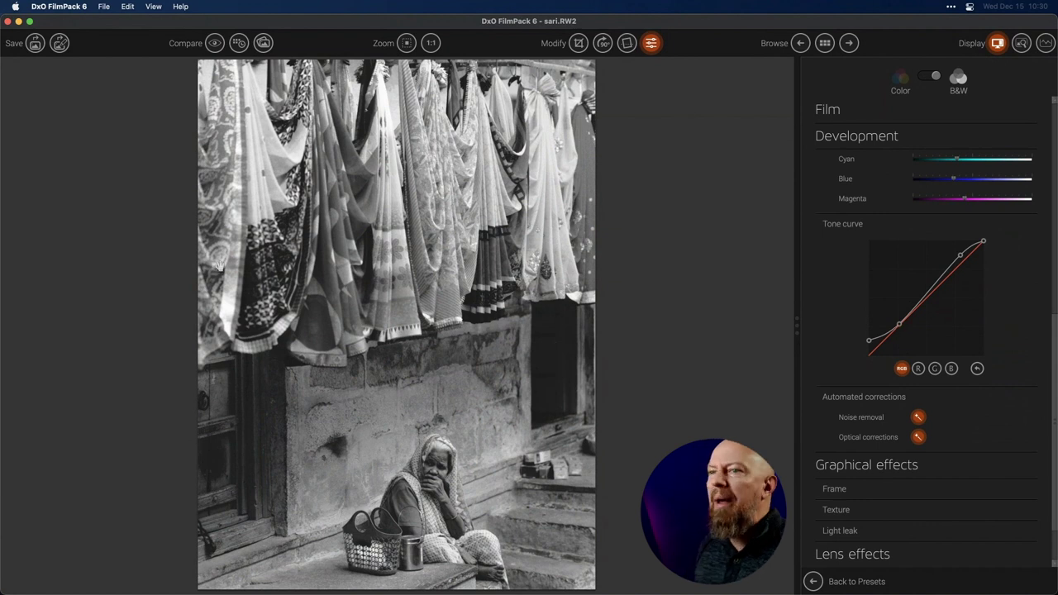
# Step: Save the current look as a custom preset named "tri-x modified"
pyautogui.click(106, 6)
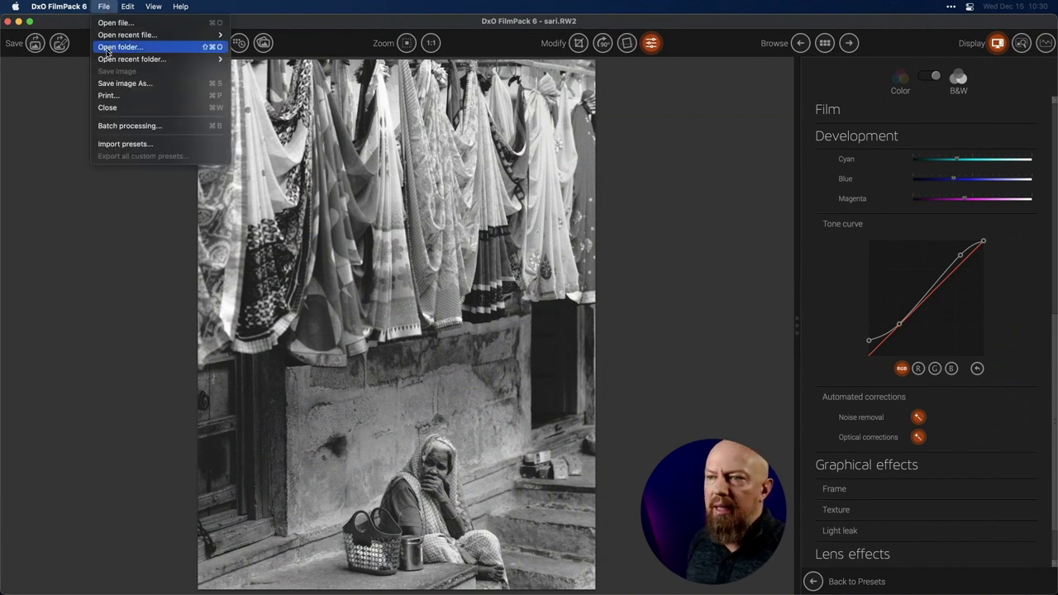
pyautogui.click(59, 93)
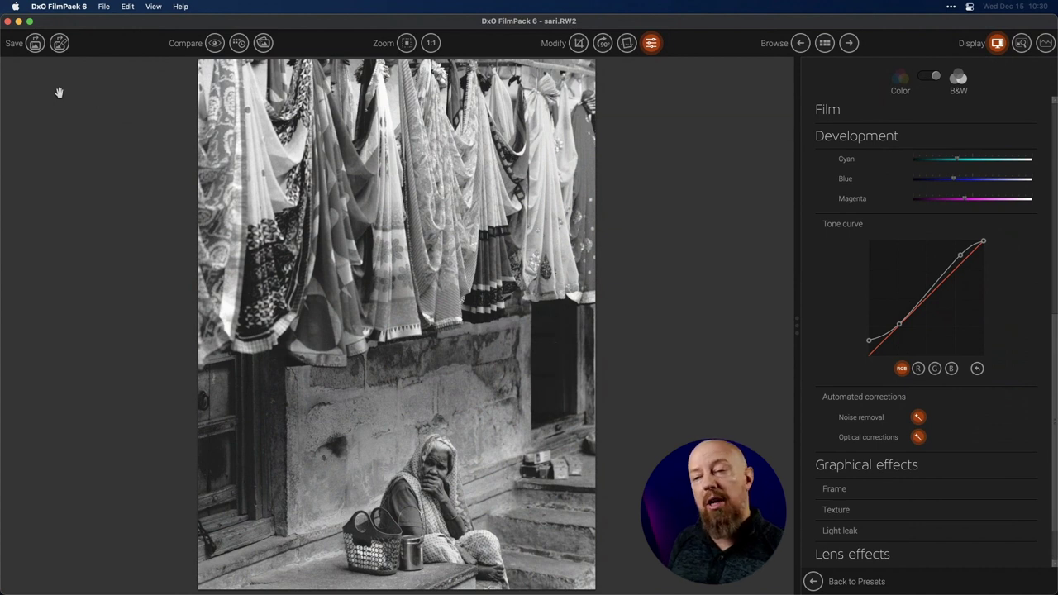
pyautogui.click(59, 43)
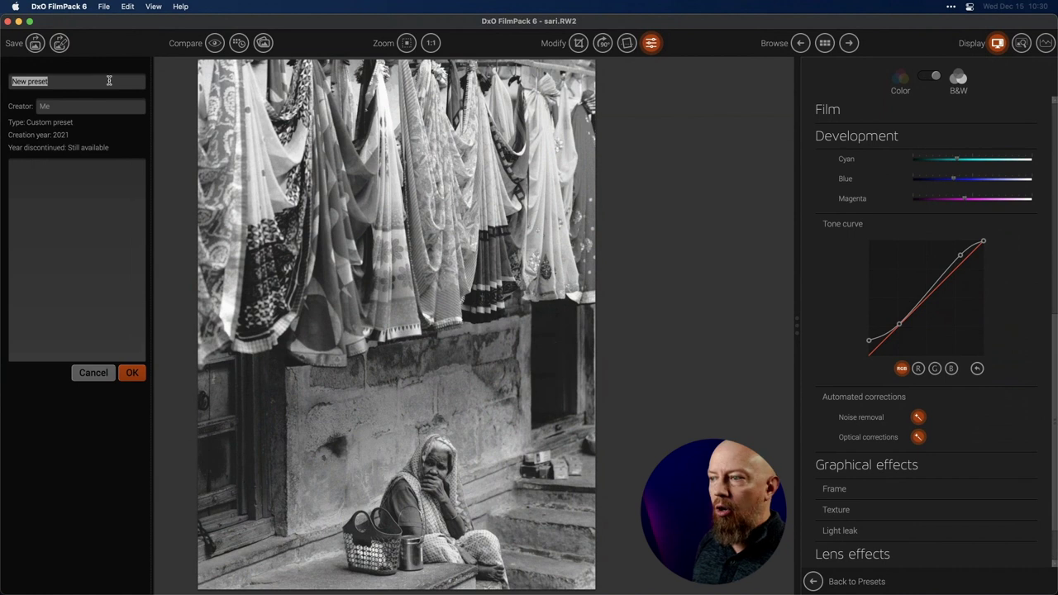
pyautogui.write('tri')
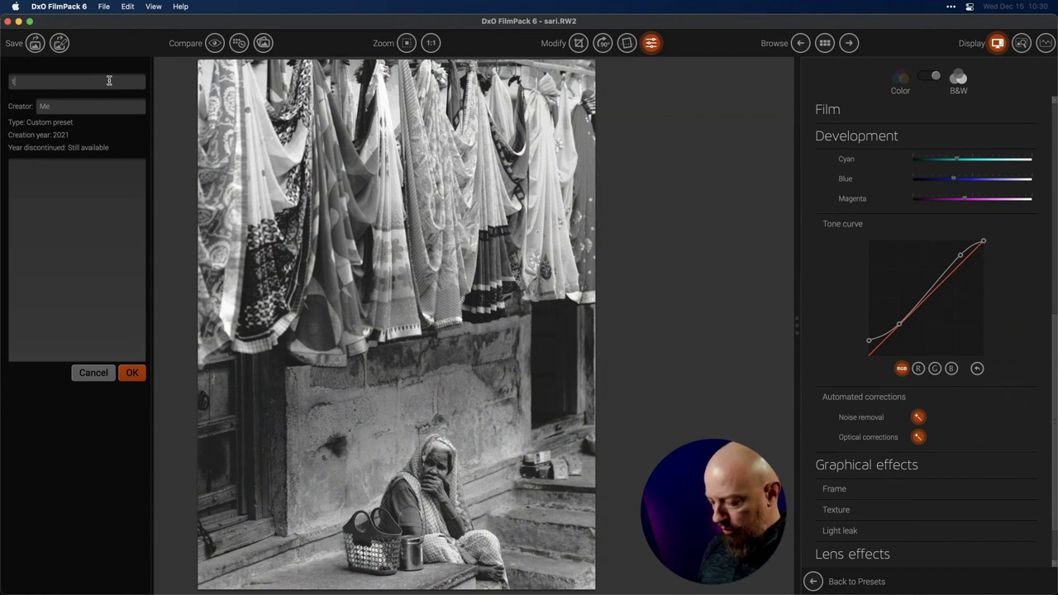
pyautogui.write('-modified')
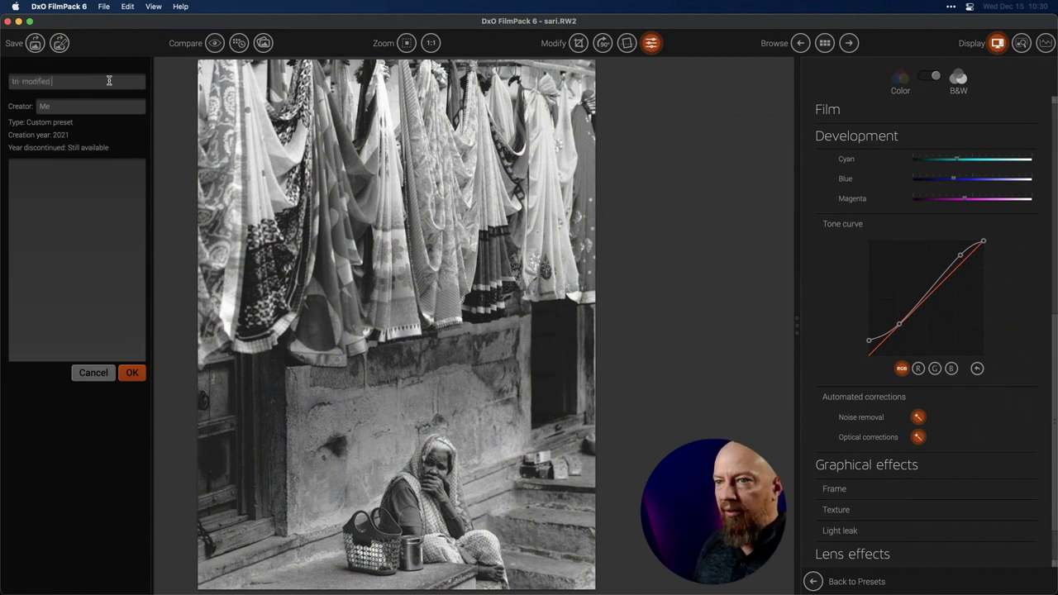
pyautogui.press('Right')
pyautogui.press('Right')
pyautogui.press('Right')
pyautogui.press('Right')
pyautogui.write('x')
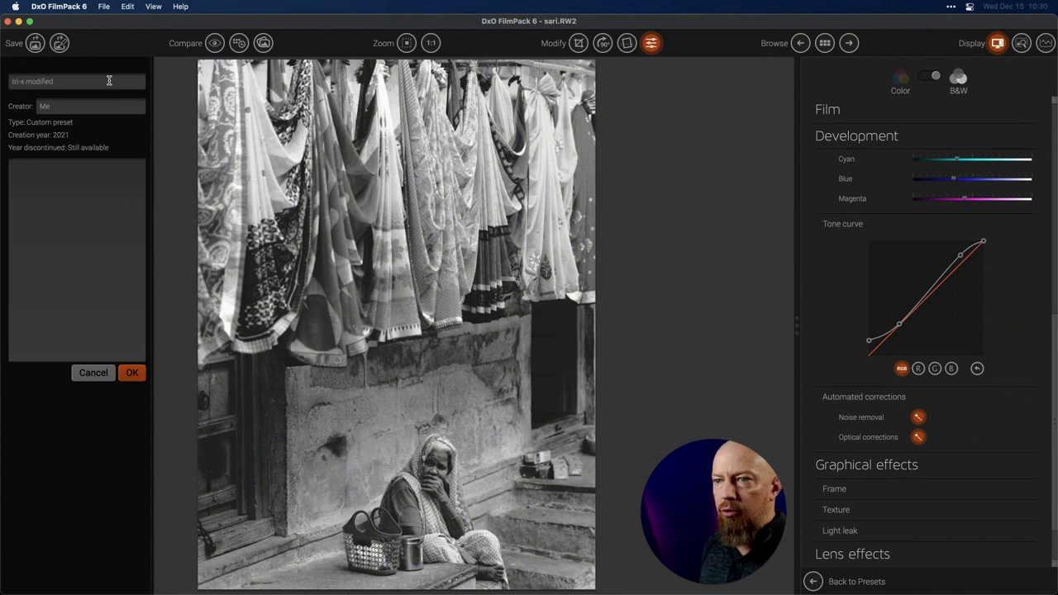
pyautogui.click(133, 374)
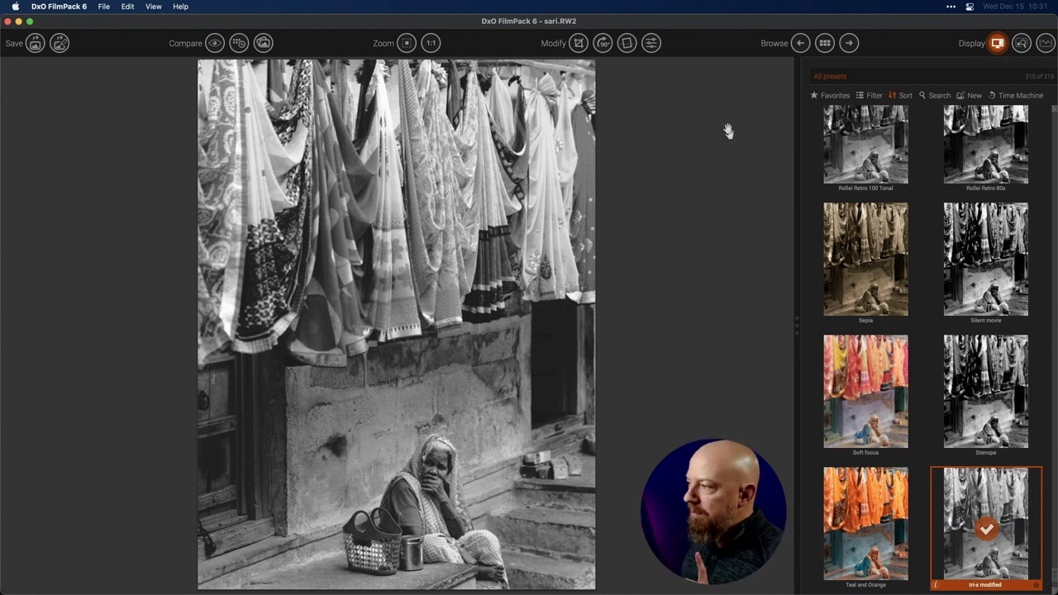
# Step: Reopen the adjustment controls and try raising the exposure to 2.3
pyautogui.click(651, 43)
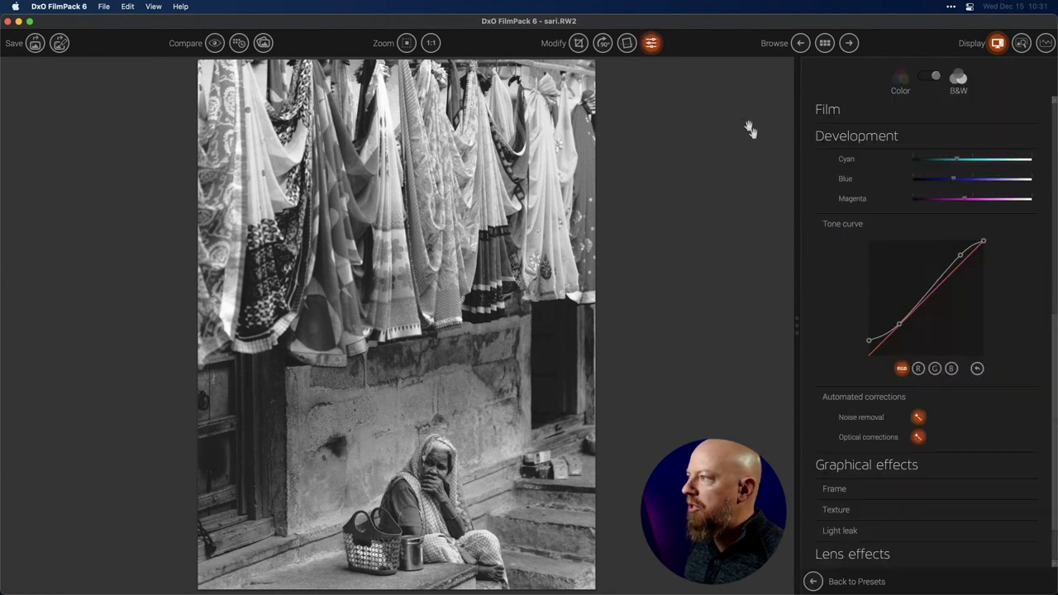
pyautogui.moveTo(1056, 331); pyautogui.dragTo(1049, 223)
pyautogui.scroll(5, 1049, 223)
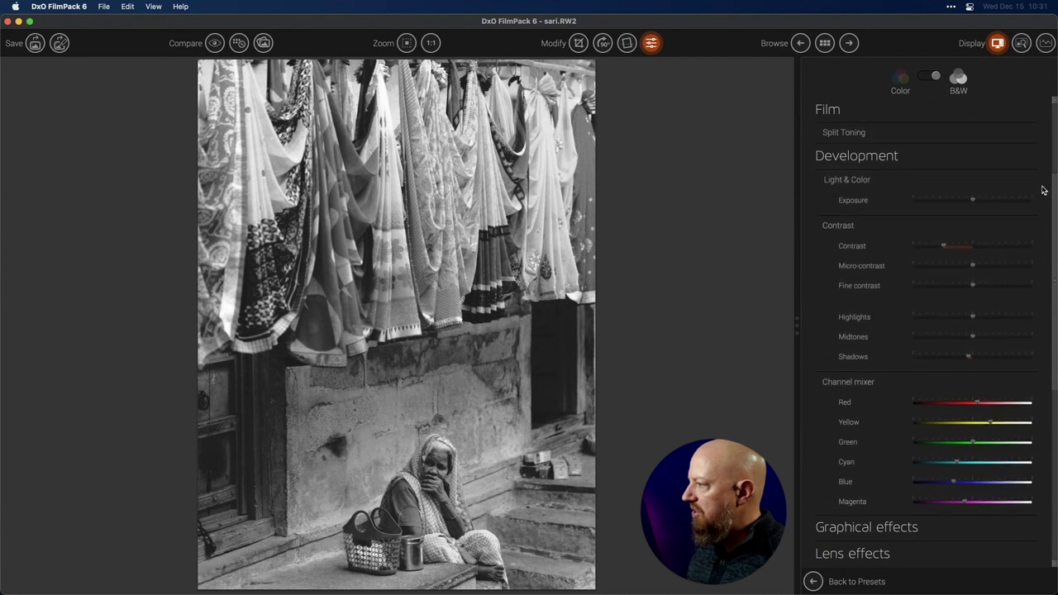
pyautogui.moveTo(973, 245); pyautogui.dragTo(1007, 246)
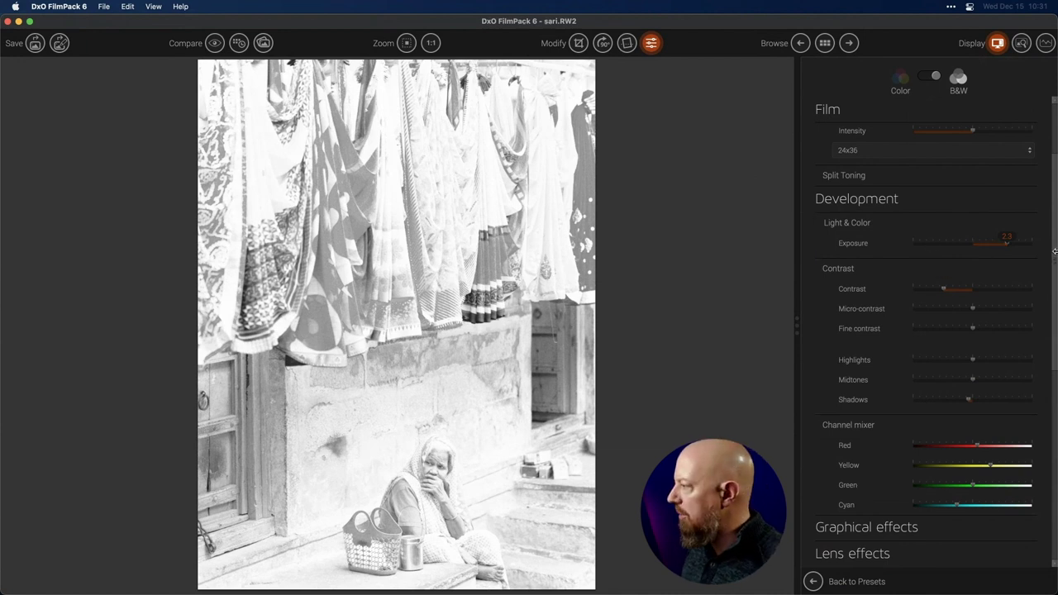
# Step: Reset the tone curve and pull its white endpoint down to about half height
pyautogui.moveTo(1055, 263); pyautogui.dragTo(1052, 372)
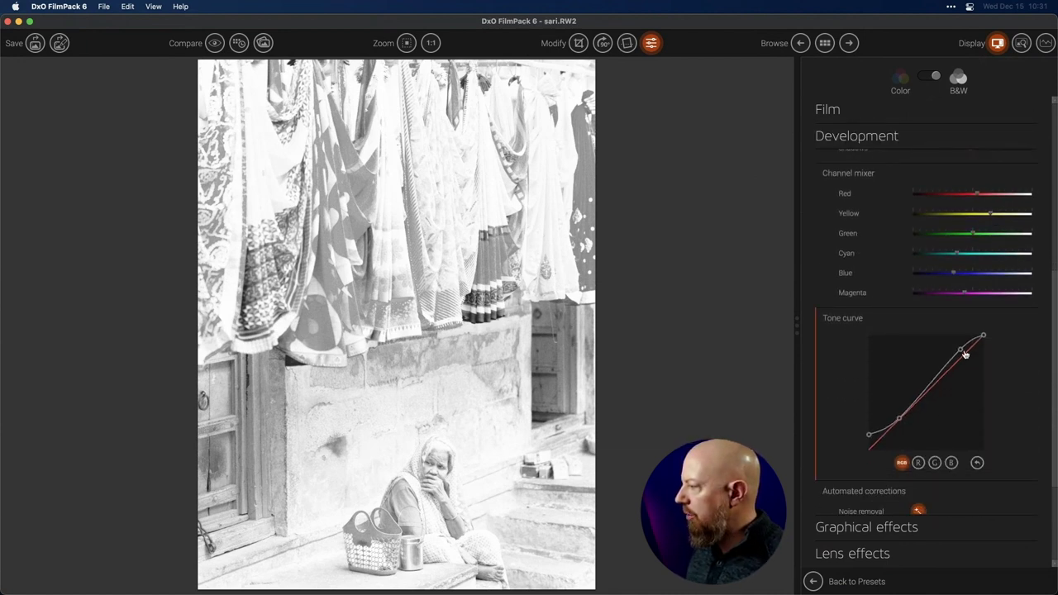
pyautogui.click(978, 459)
pyautogui.moveTo(983, 336); pyautogui.dragTo(984, 407)
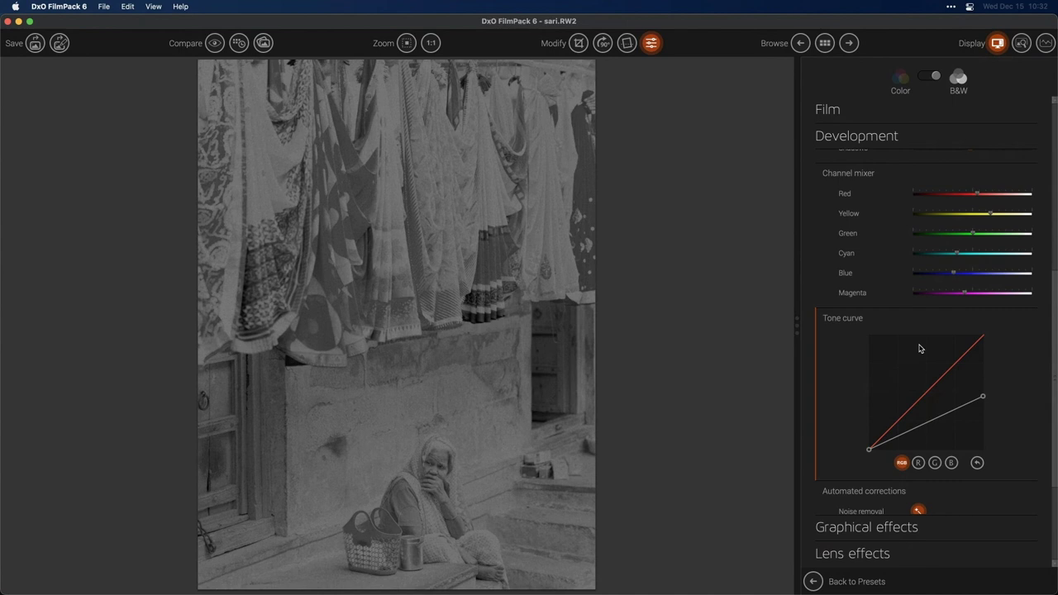
# Step: Return the exposure to about zero and move the tone curve's white endpoint back to its maximum
pyautogui.moveTo(1056, 291); pyautogui.dragTo(1055, 143)
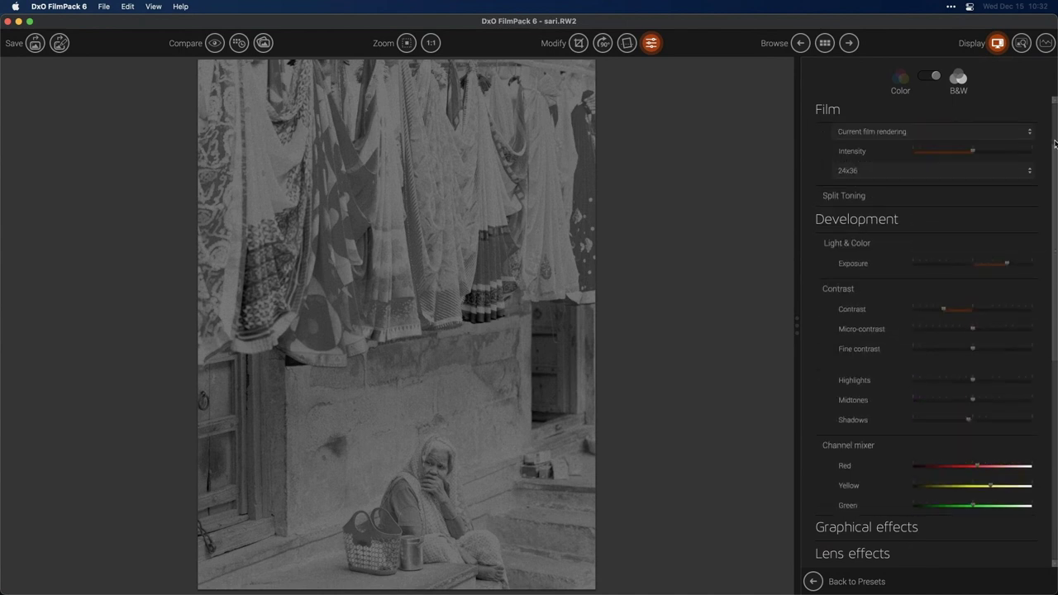
pyautogui.moveTo(1006, 306); pyautogui.dragTo(973, 310)
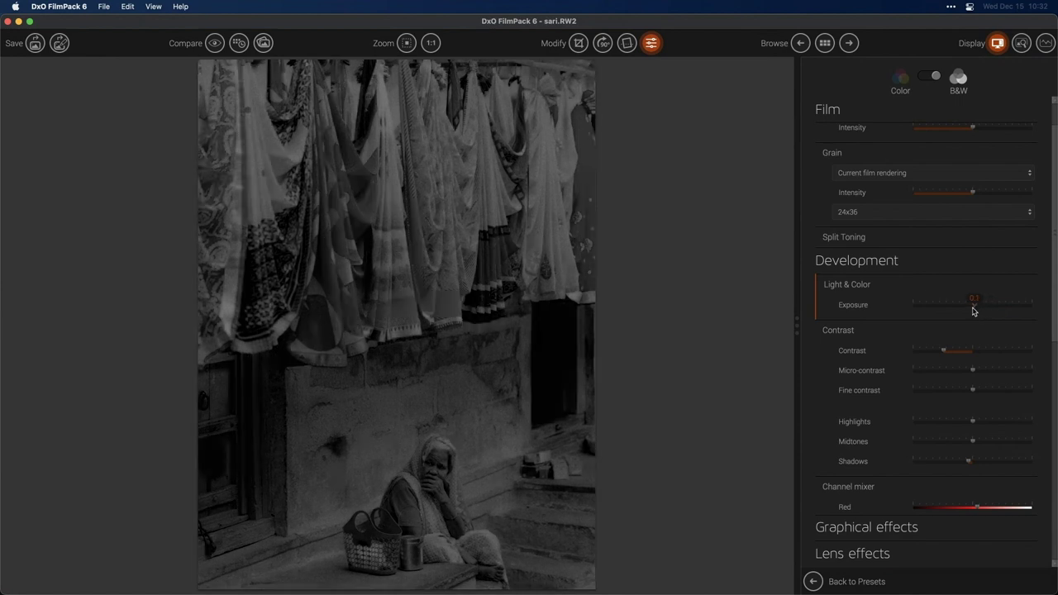
pyautogui.moveTo(973, 311); pyautogui.dragTo(970, 312)
pyautogui.scroll(-5, 1049, 331)
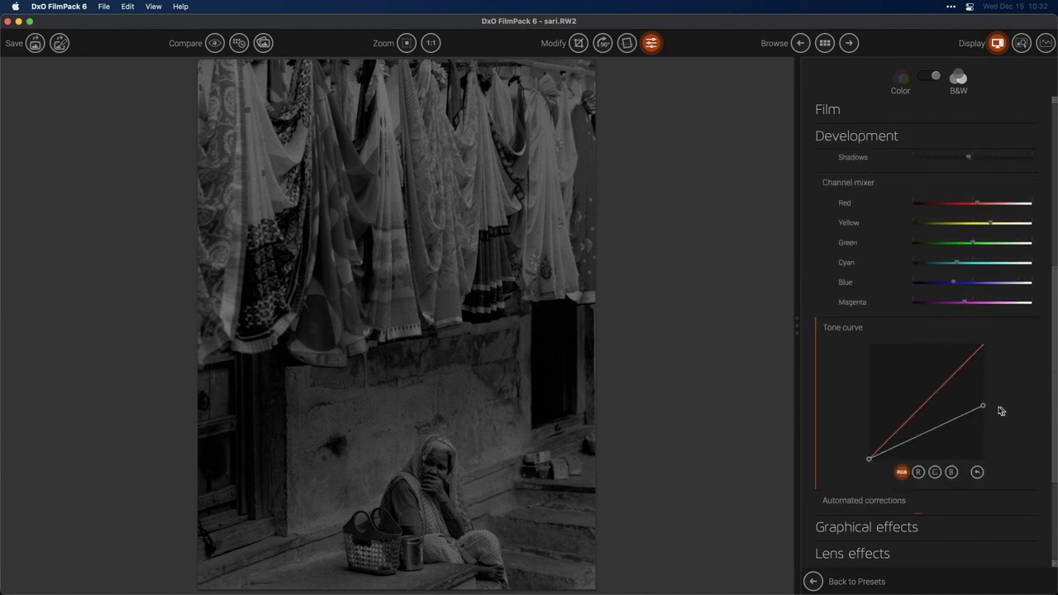
pyautogui.moveTo(981, 408); pyautogui.dragTo(985, 344)
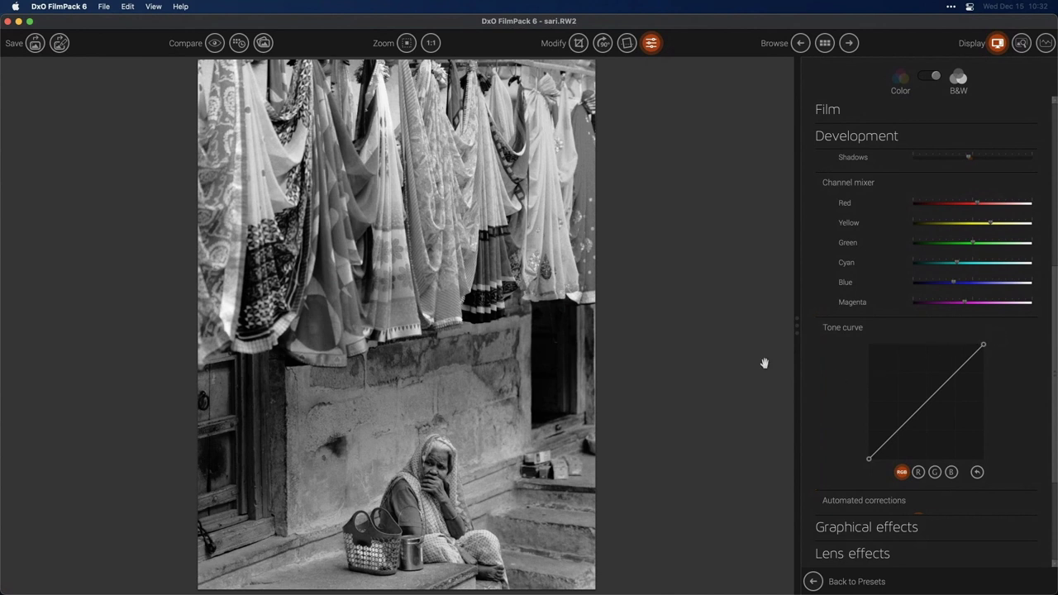
# Step: Leave the sari photo for the image browser without saving the changes, and open the ballerina photo
pyautogui.click(825, 45)
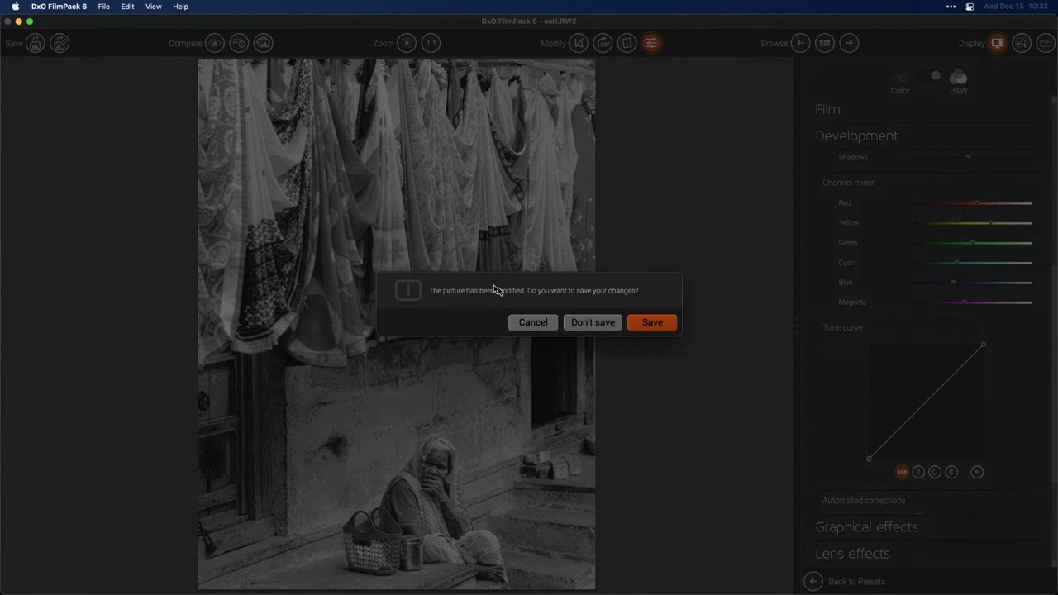
pyautogui.click(593, 322)
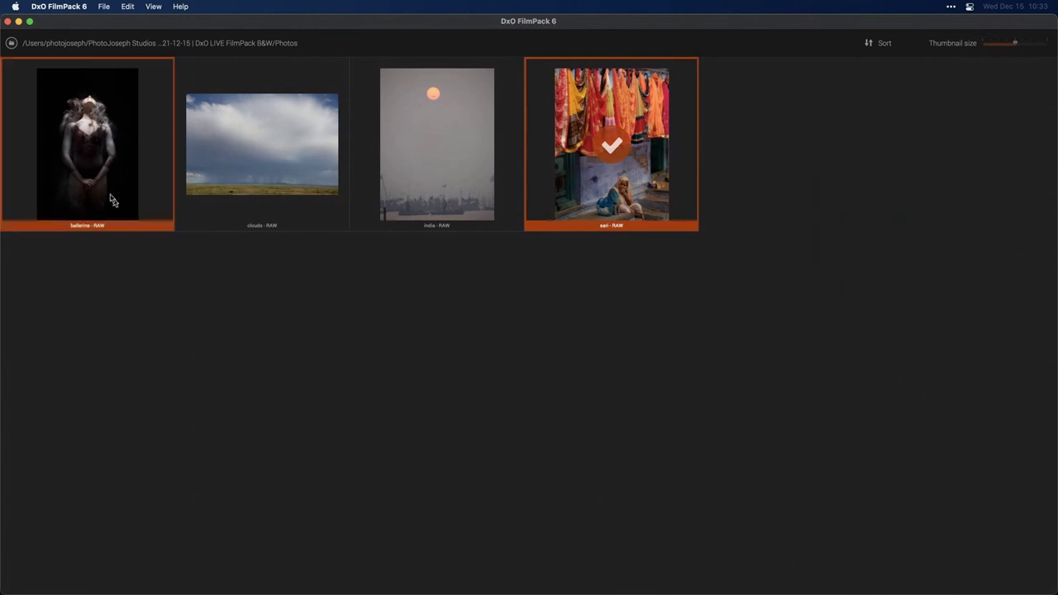
pyautogui.click(88, 143)
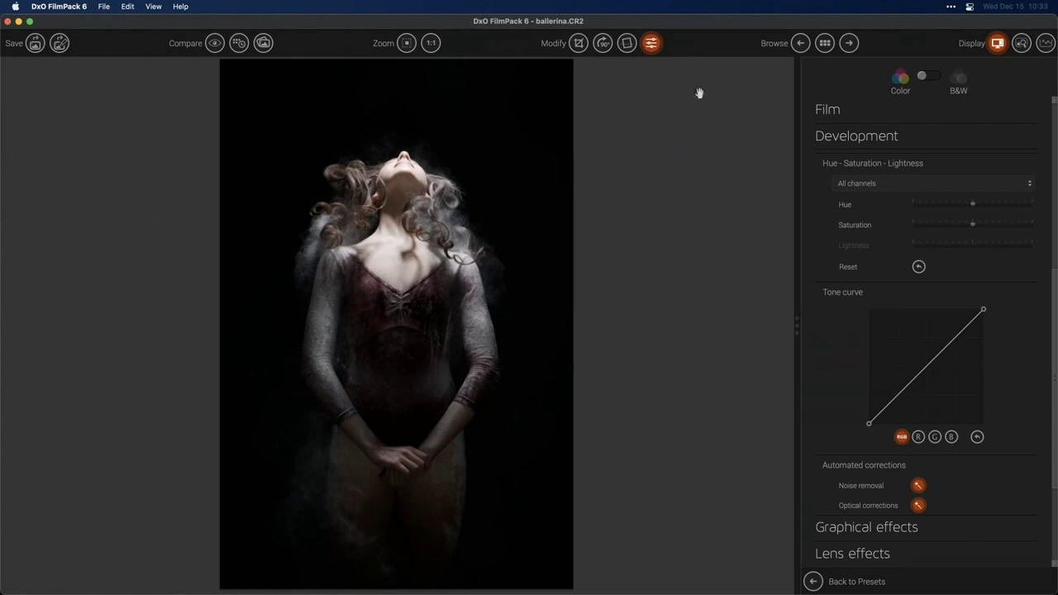
# Step: Show the presets for the ballerina photo and filter them to Black & White, starting from the beginning of the list
pyautogui.click(652, 44)
pyautogui.click(861, 97)
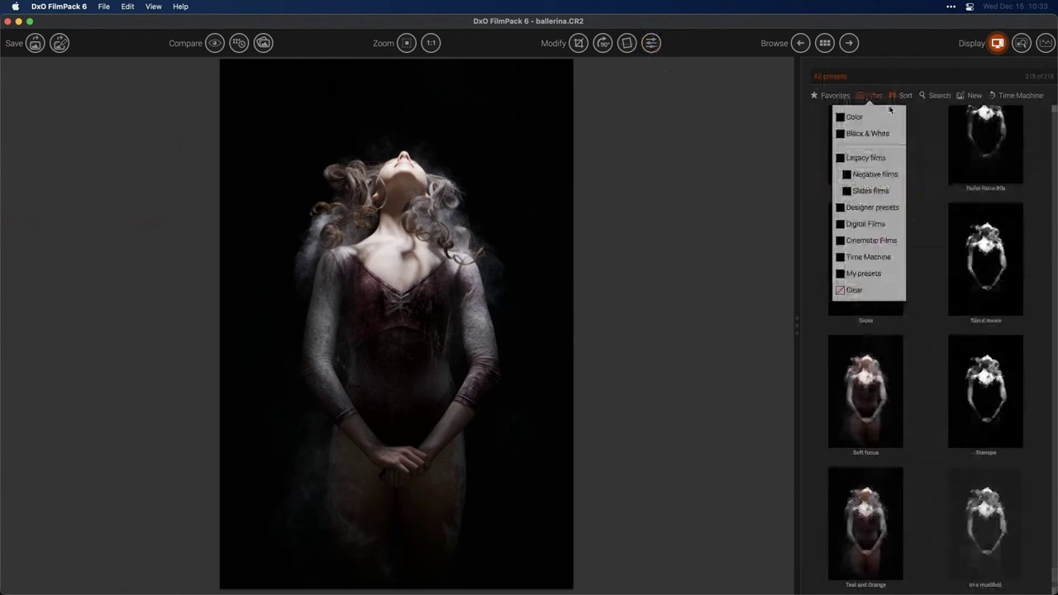
pyautogui.click(874, 135)
pyautogui.click(874, 189)
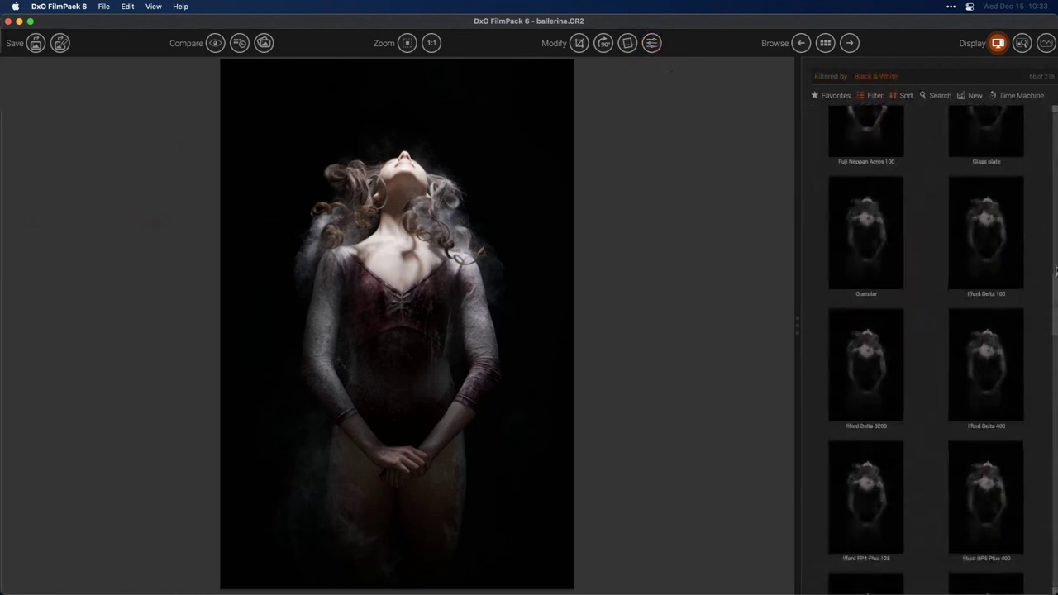
pyautogui.moveTo(1055, 326); pyautogui.dragTo(1051, 102)
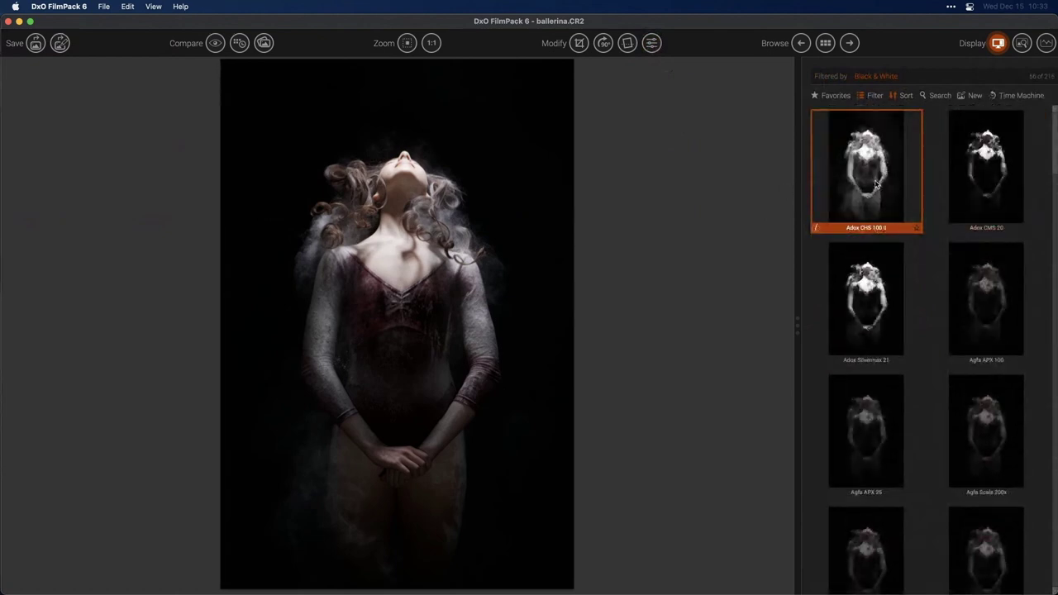
# Step: Try the Adox CHS 100 II and Adox CMS 20 presets, and apply Adox Silvermax 21 to the ballerina photo
pyautogui.click(865, 174)
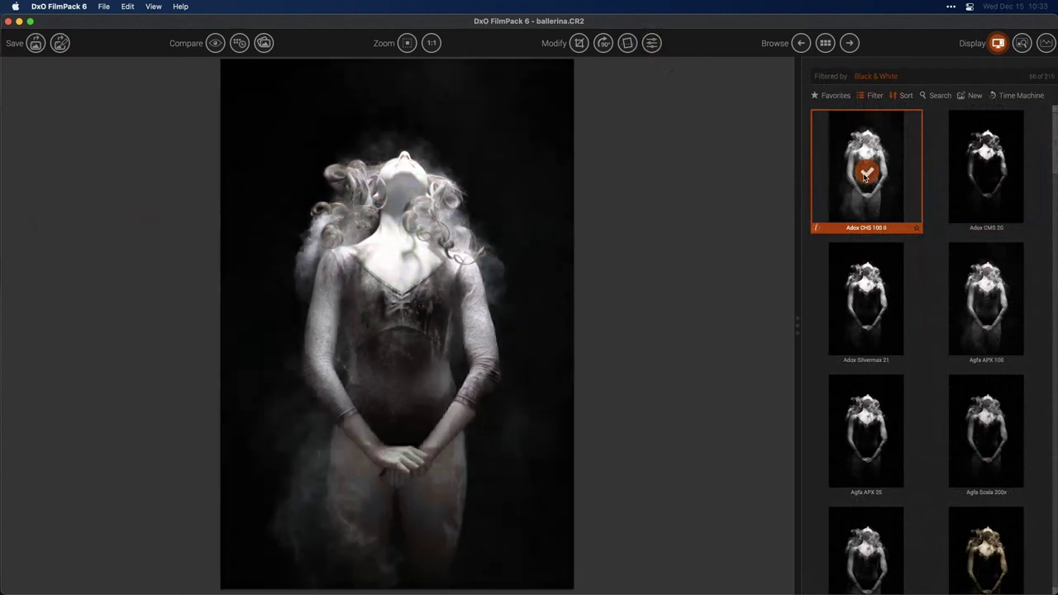
pyautogui.click(989, 171)
pyautogui.moveTo(878, 263)
pyautogui.click(865, 285)
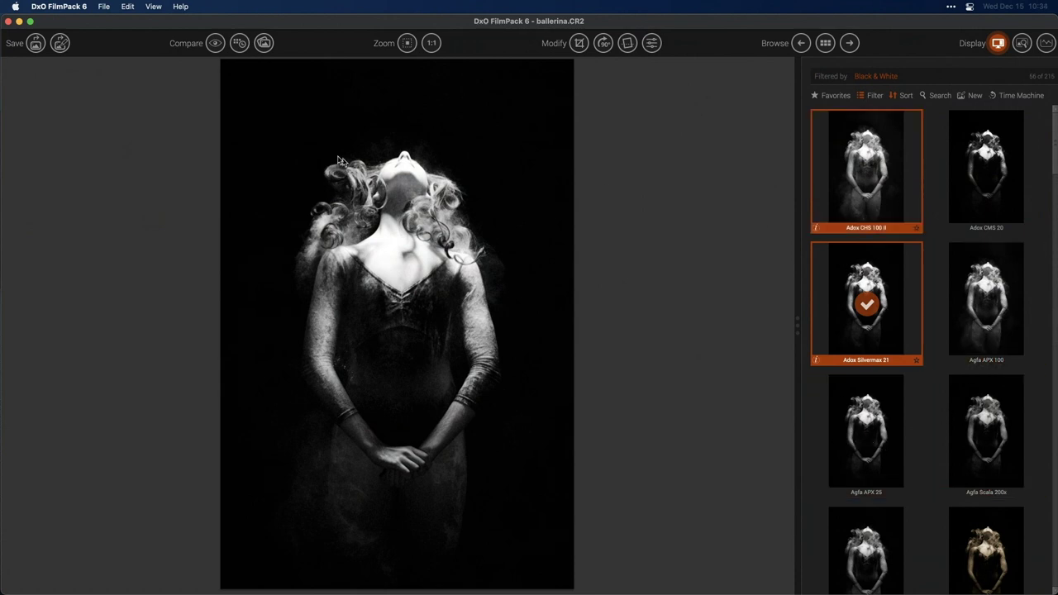
# Step: Display the preset previews in a single column
pyautogui.click(156, 7)
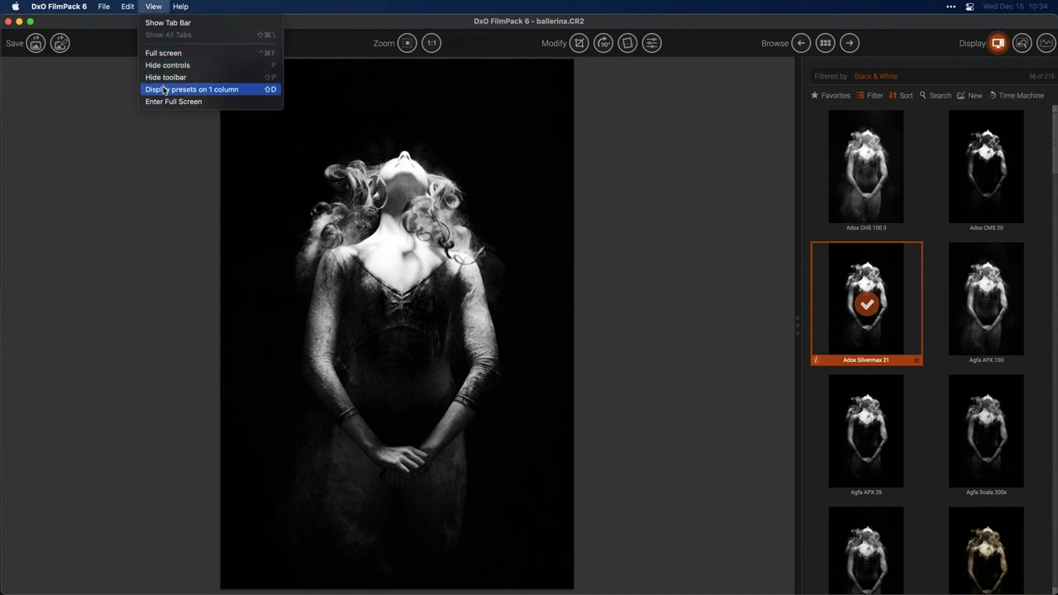
pyautogui.click(248, 90)
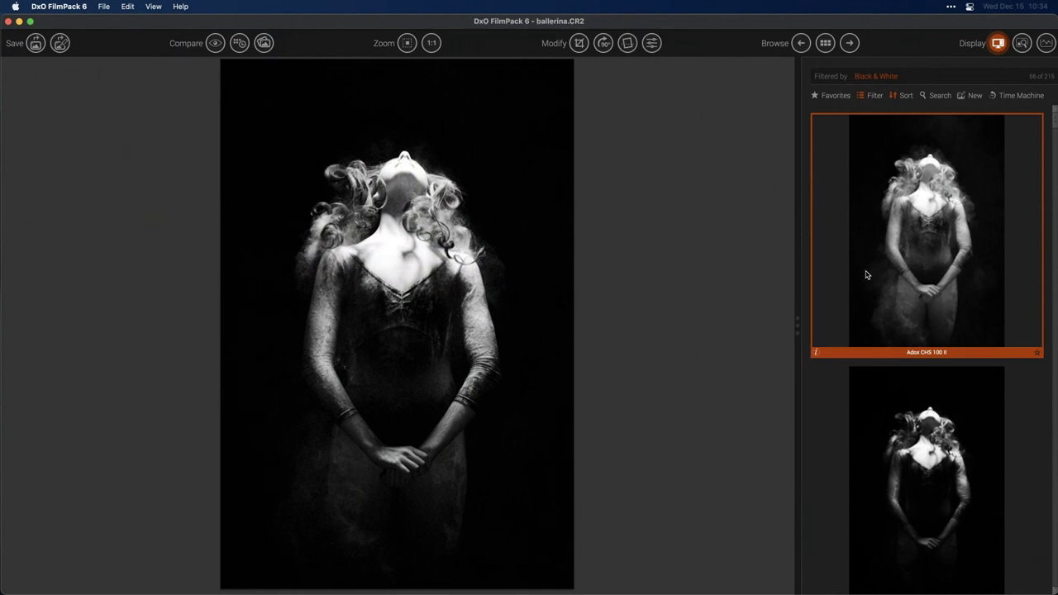
# Step: Widen the preset panel for larger previews, and apply the Cappuccino preset to the ballerina photo
pyautogui.moveTo(805, 323); pyautogui.dragTo(513, 331)
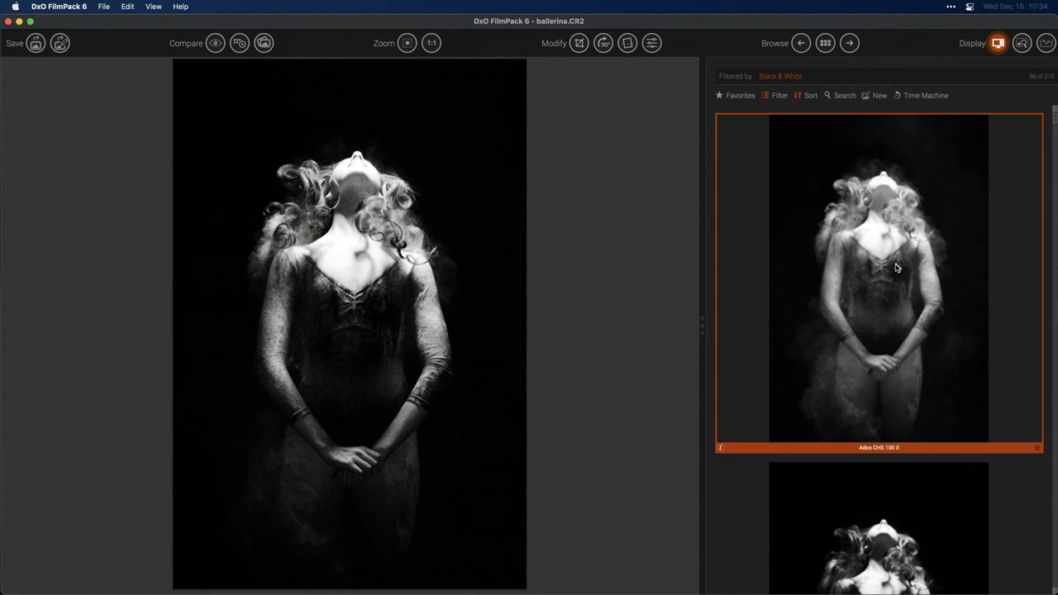
pyautogui.scroll(-5, 897, 268)
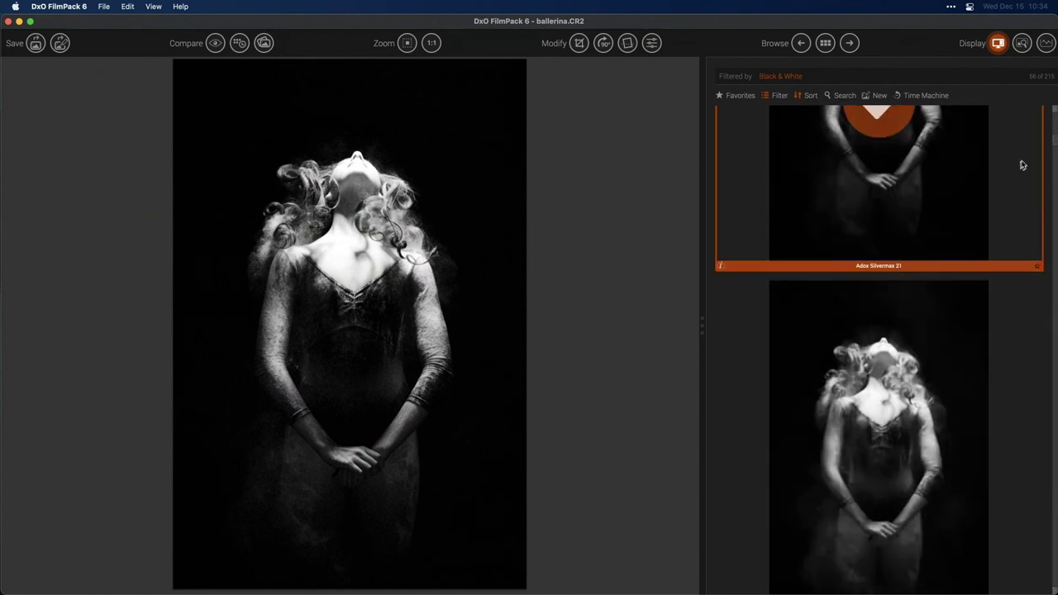
pyautogui.scroll(-3, 1056, 128)
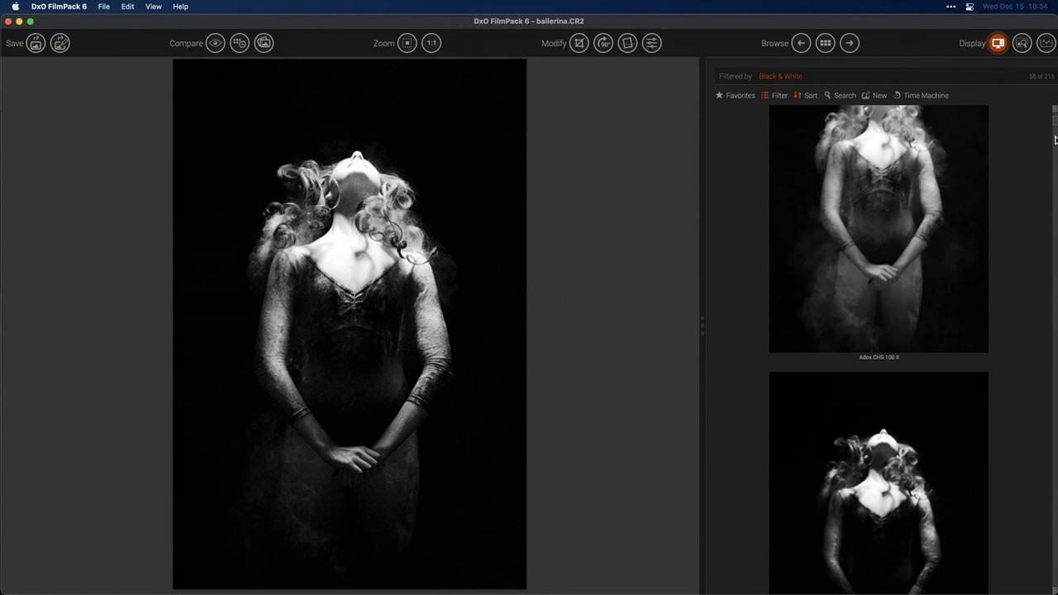
pyautogui.scroll(3, 1056, 141)
pyautogui.scroll(-5, 1055, 191)
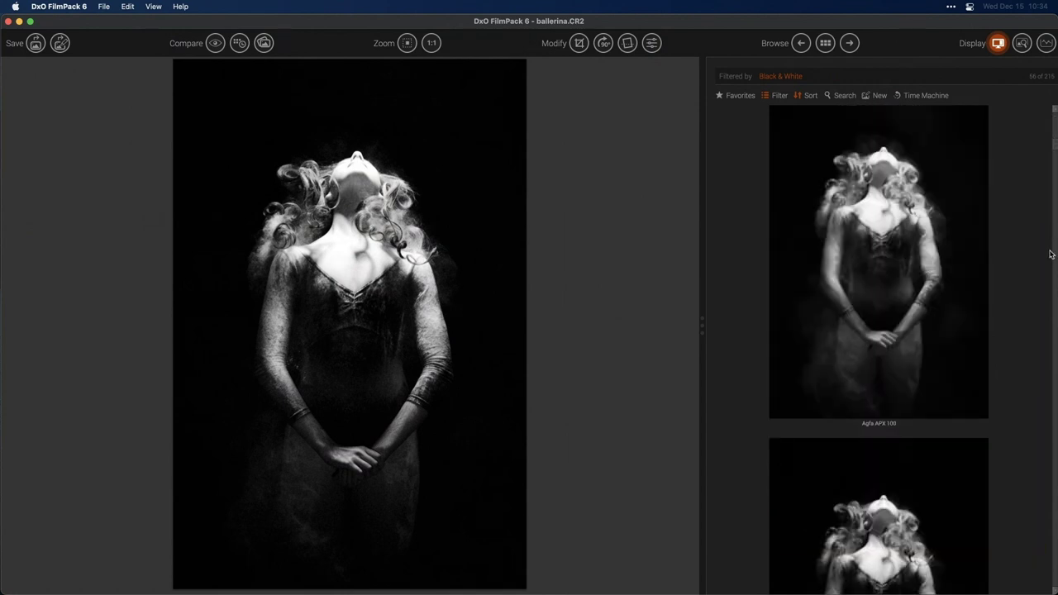
pyautogui.scroll(-6, 1055, 254)
pyautogui.scroll(-6, 1056, 254)
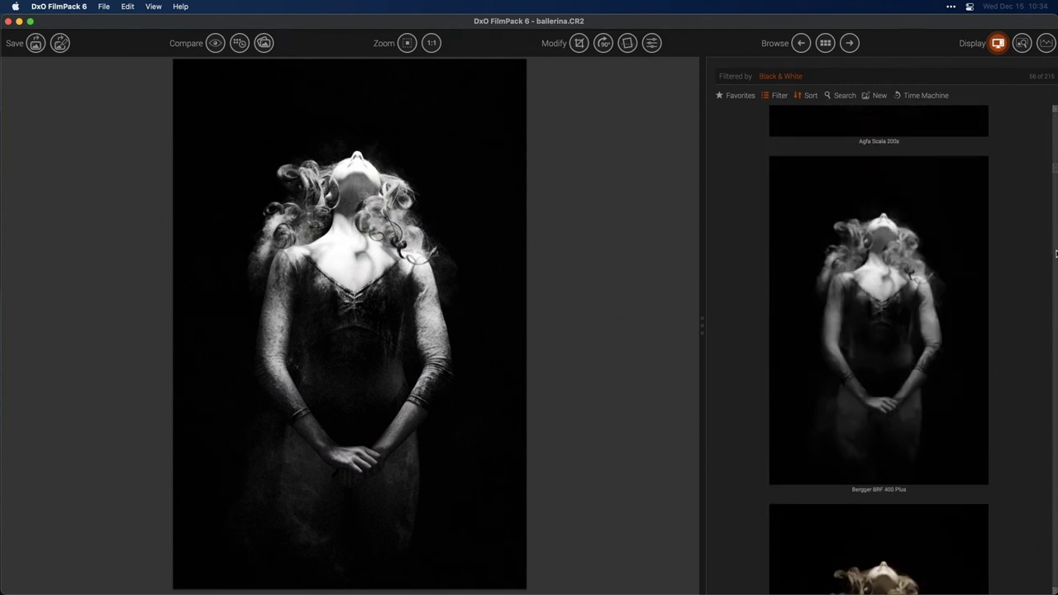
pyautogui.scroll(-6, 1056, 255)
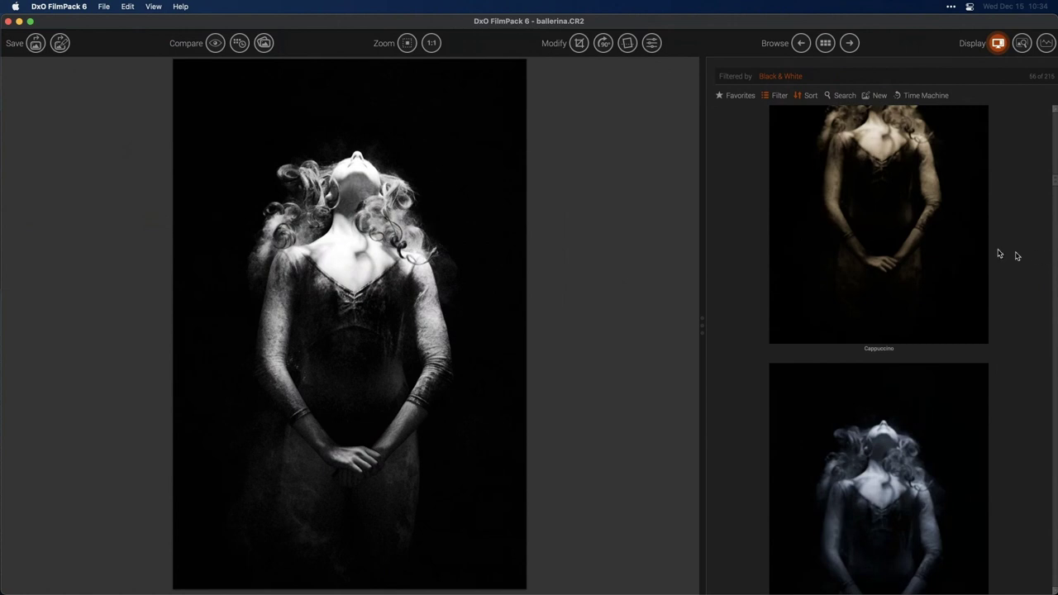
pyautogui.click(949, 268)
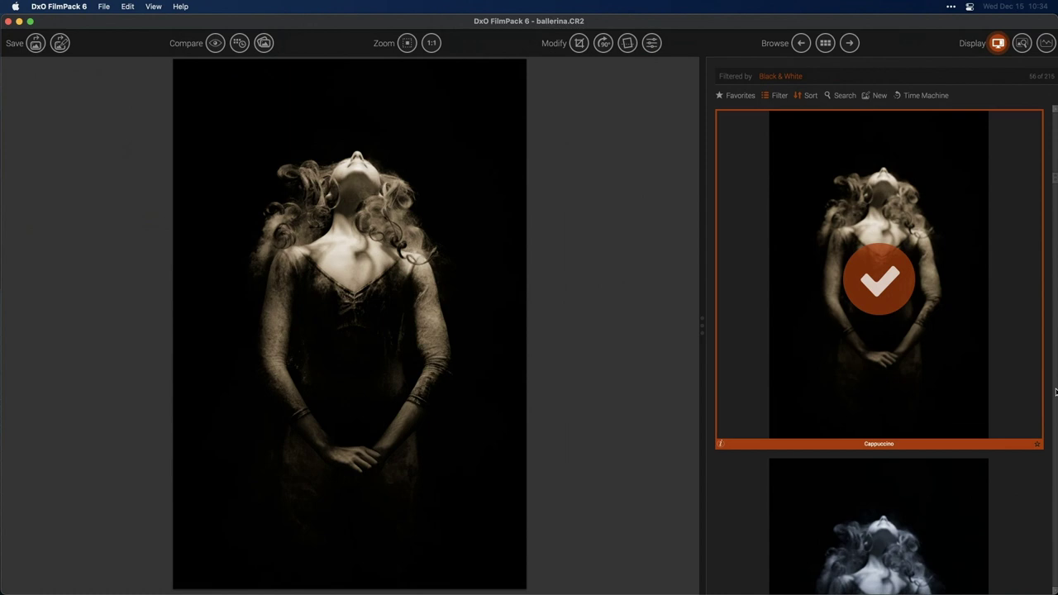
# Step: Apply the Delta preset to the ballerina photo
pyautogui.scroll(-6, 1056, 389)
pyautogui.scroll(-5, 1056, 389)
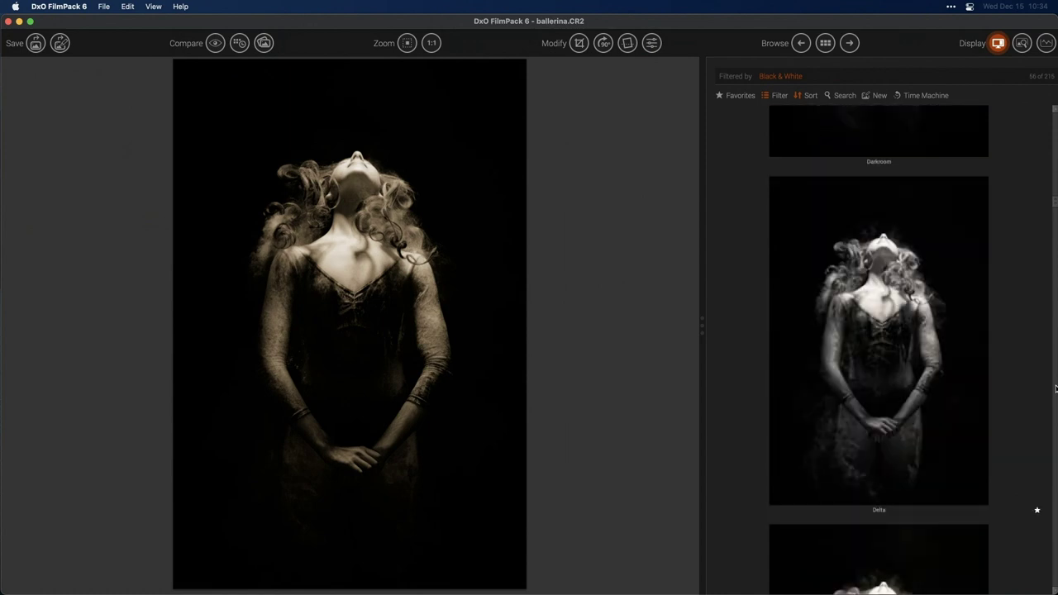
pyautogui.click(879, 354)
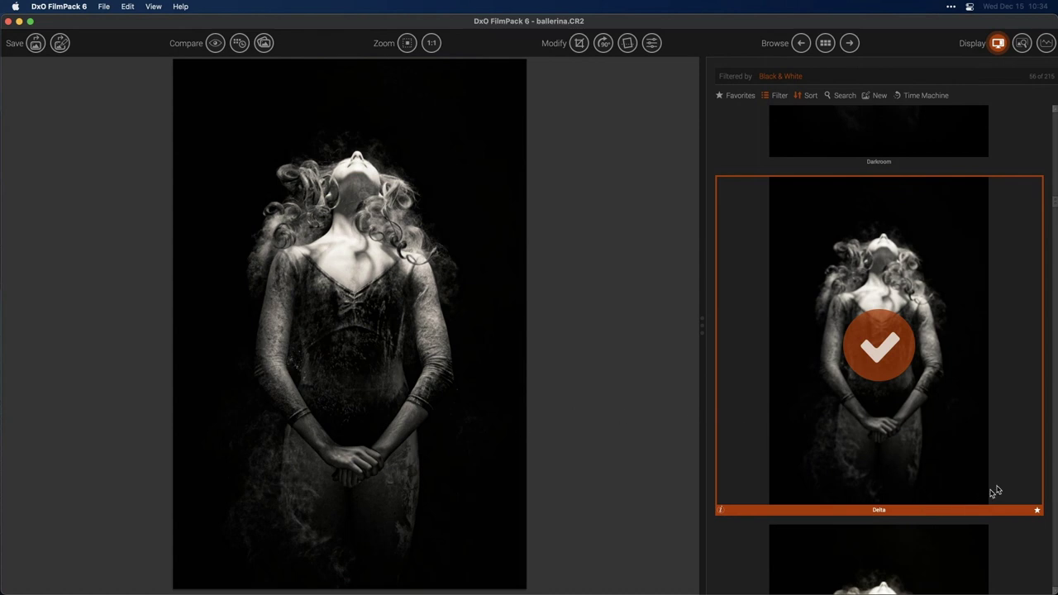
# Step: Examine the film rendering, grain, and development settings behind the Delta preset, and return to the preset list
pyautogui.scroll(-5, 1055, 449)
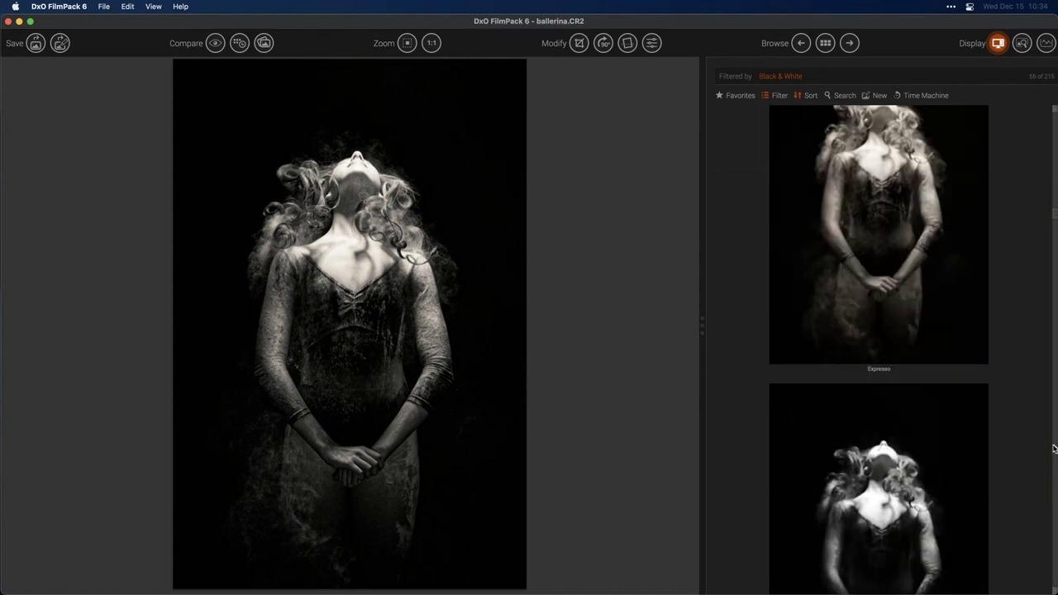
pyautogui.click(650, 43)
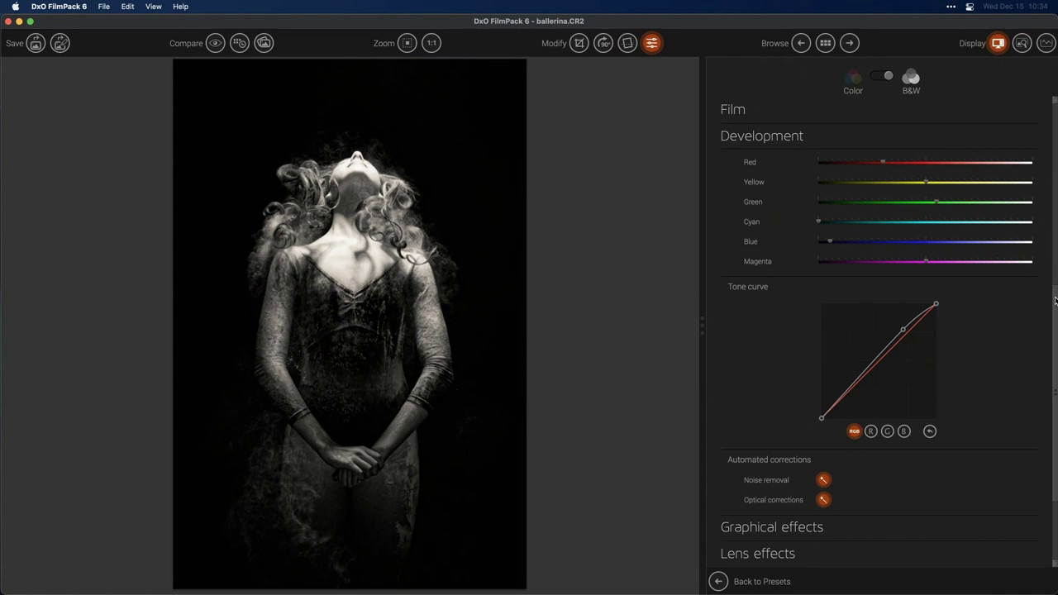
pyautogui.scroll(1, 1055, 301)
pyautogui.moveTo(1055, 288); pyautogui.dragTo(1056, 50)
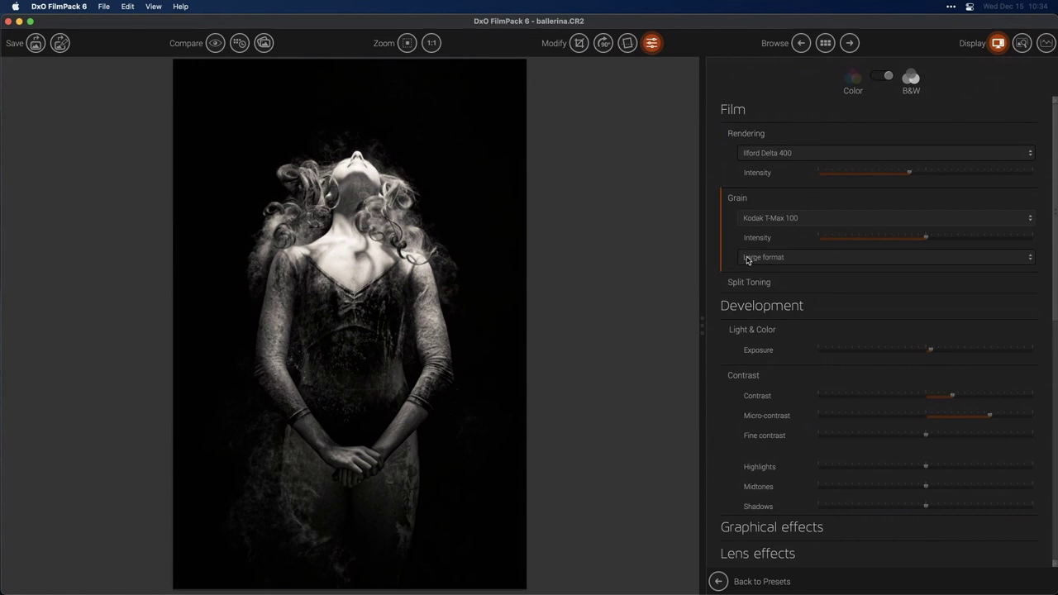
pyautogui.click(652, 43)
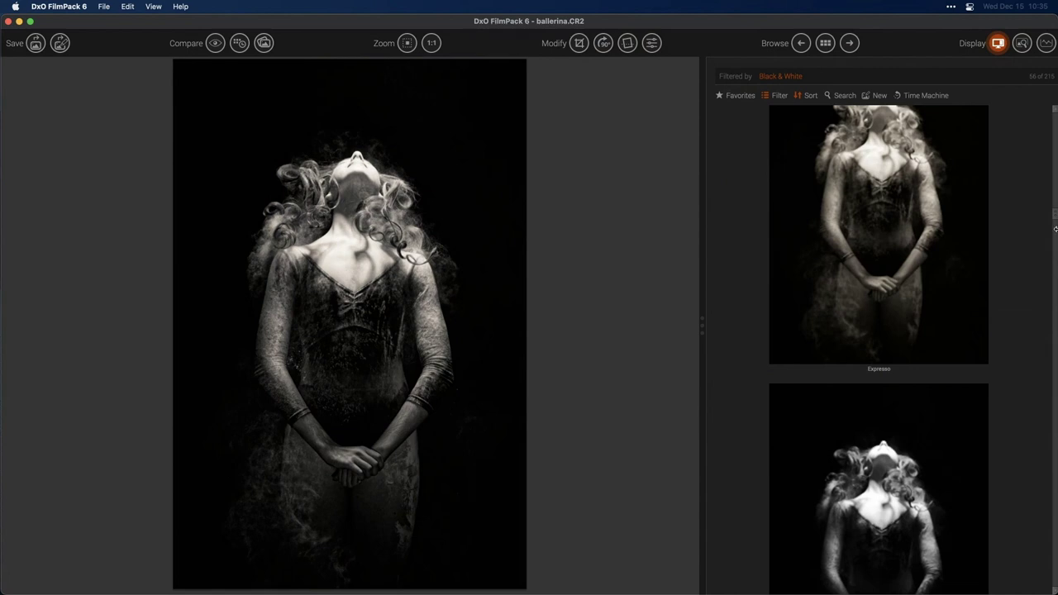
pyautogui.scroll(-5, 1055, 200)
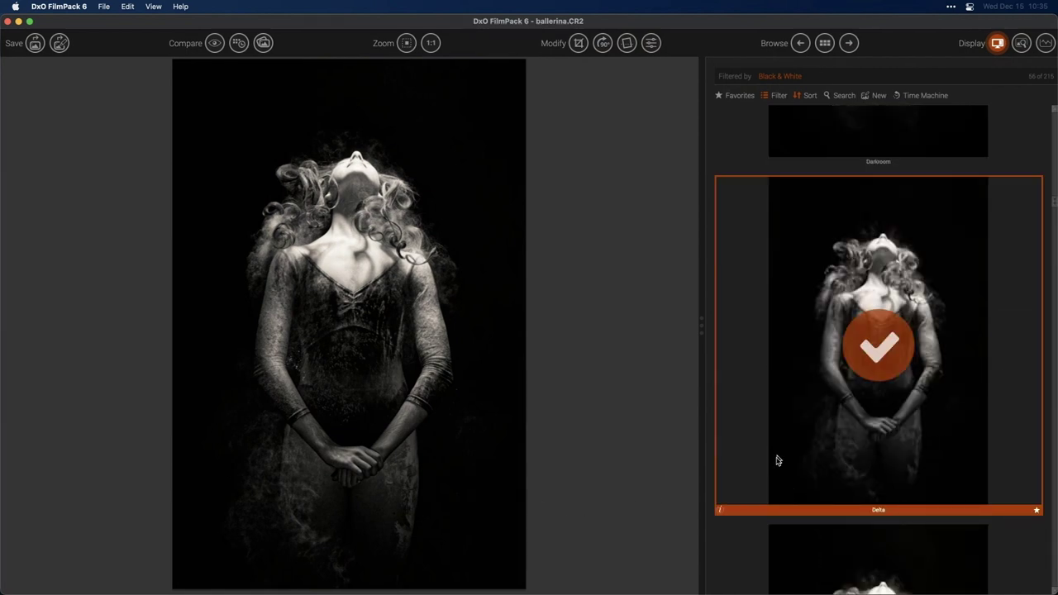
# Step: Reopen the Delta look's adjustment settings and set Red in the channel mixer to 42
pyautogui.click(652, 46)
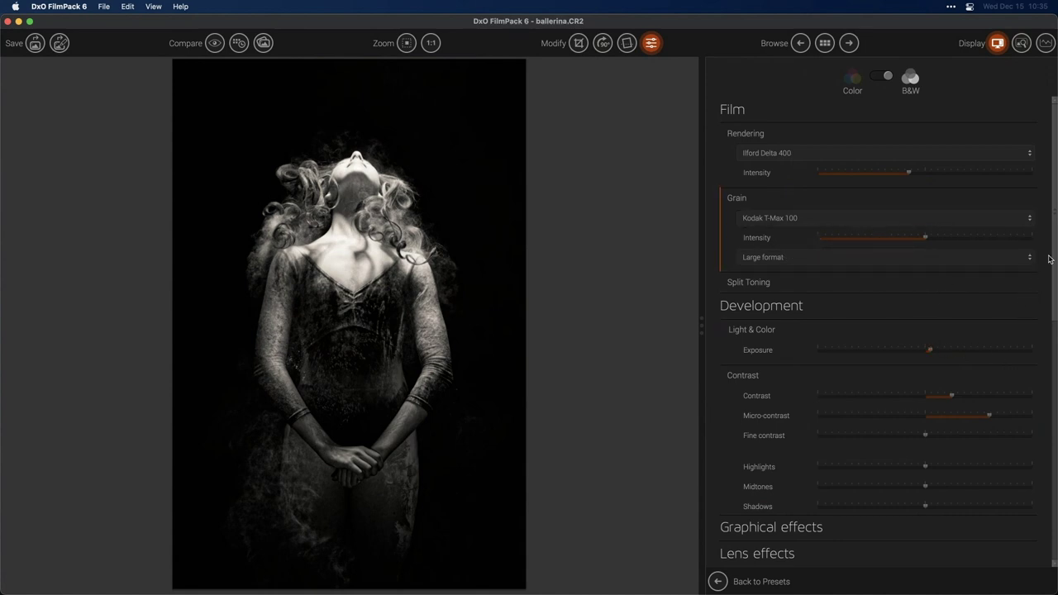
pyautogui.moveTo(1053, 258); pyautogui.dragTo(1053, 325)
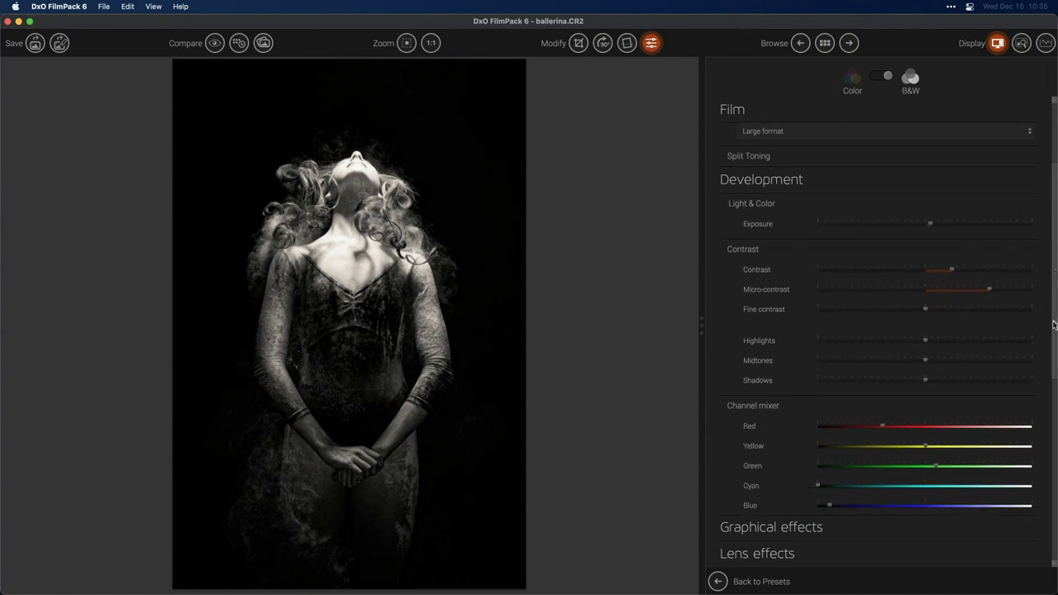
pyautogui.scroll(-2, 986, 274)
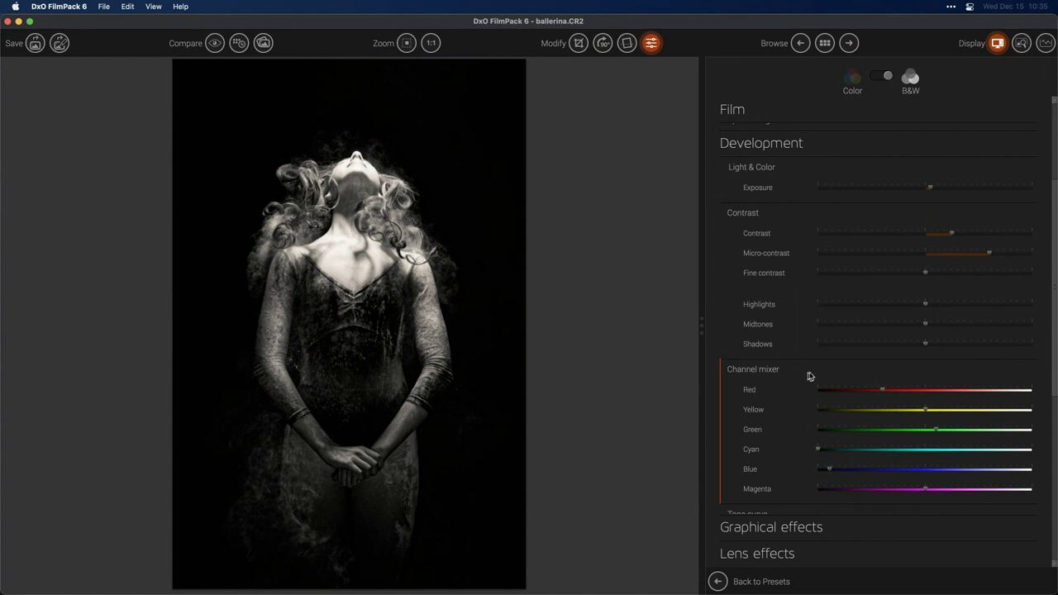
pyautogui.moveTo(884, 392); pyautogui.dragTo(970, 395)
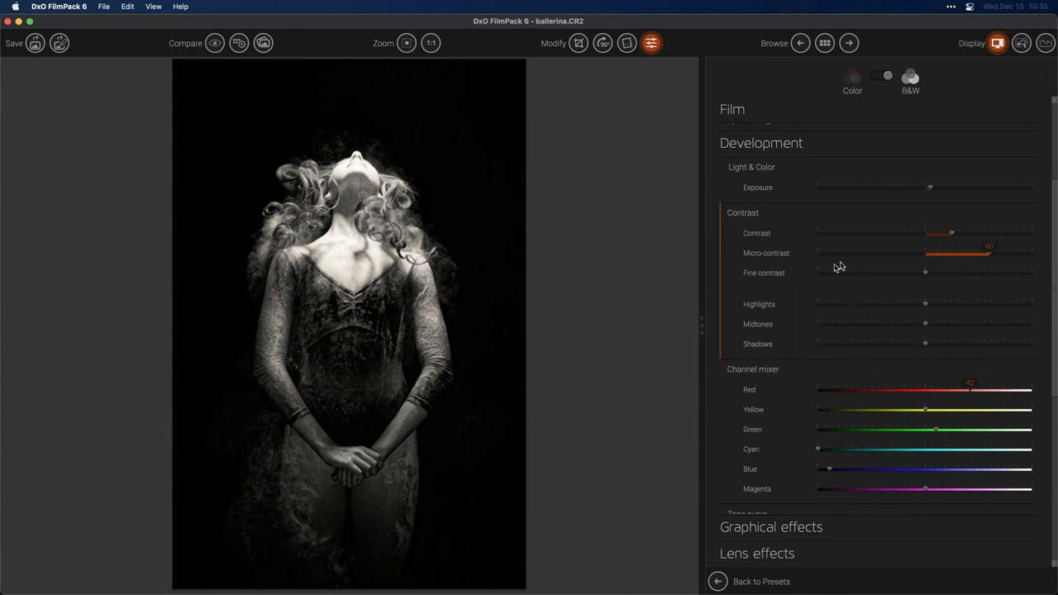
# Step: Raise the ballerina photo's highlights and micro-contrast slightly, and set its fine contrast to 69
pyautogui.moveTo(928, 307); pyautogui.dragTo(947, 307)
pyautogui.moveTo(989, 253); pyautogui.dragTo(1006, 253)
pyautogui.moveTo(926, 273); pyautogui.dragTo(996, 273)
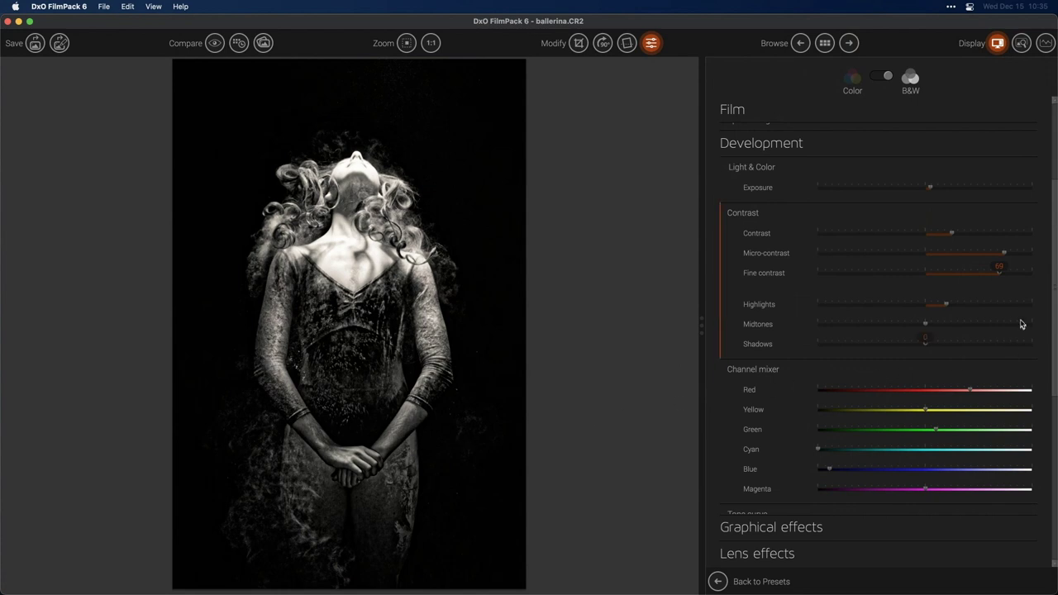
# Step: Leave the ballerina photo for the image browser without saving the changes
pyautogui.moveTo(1051, 273); pyautogui.dragTo(1047, 459)
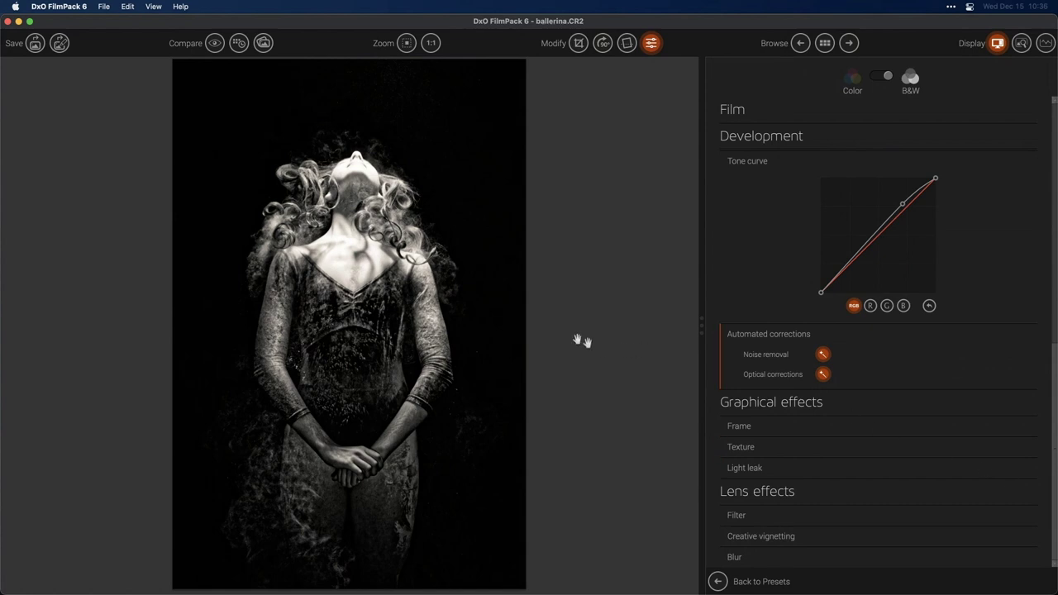
pyautogui.click(825, 44)
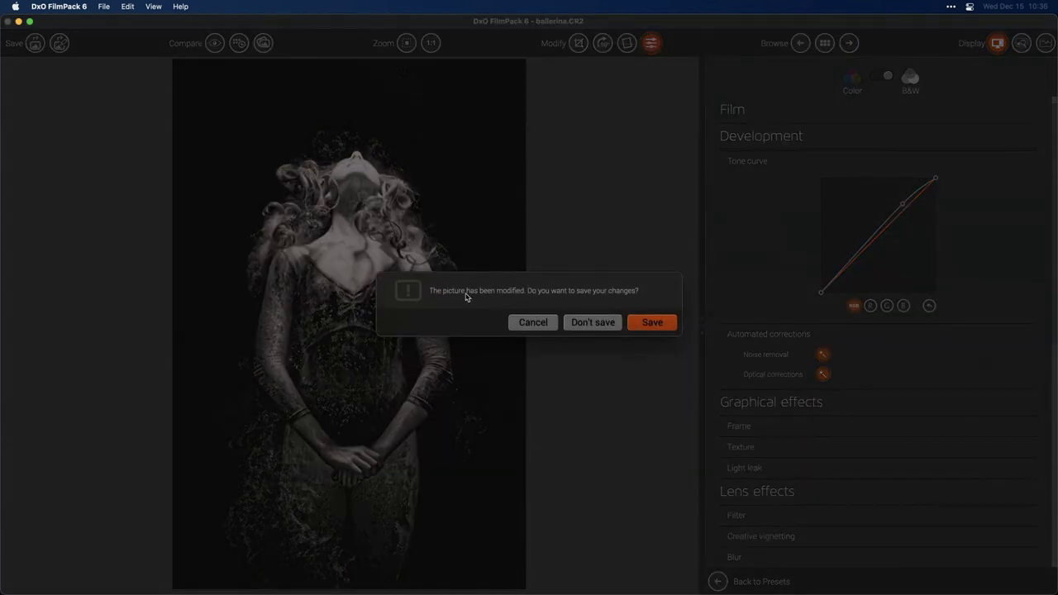
pyautogui.click(591, 325)
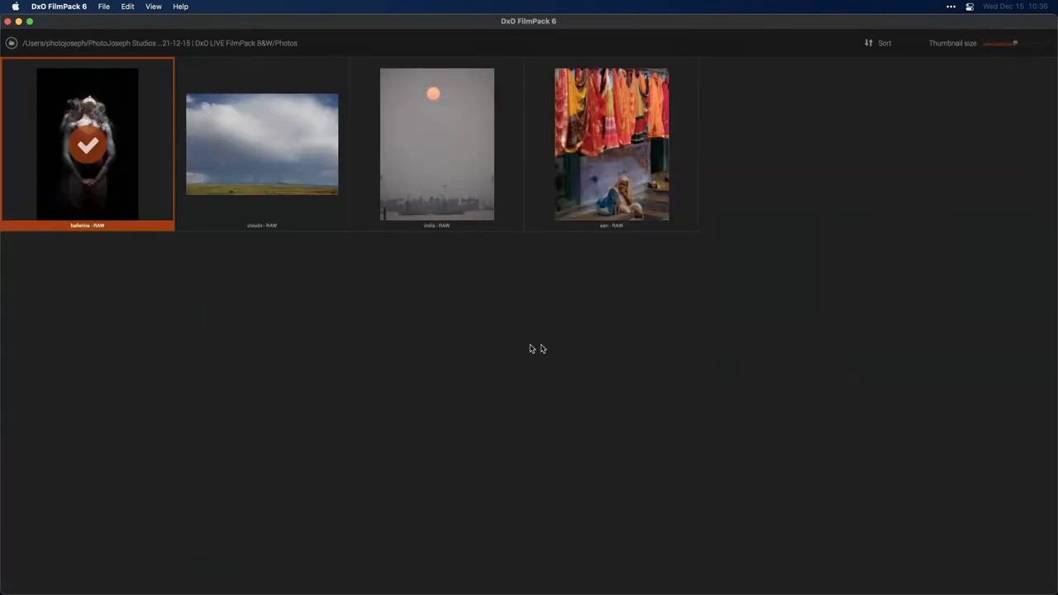
# Step: Open the india photo and show its presets in the Time Machine
pyautogui.doubleClick(403, 128)
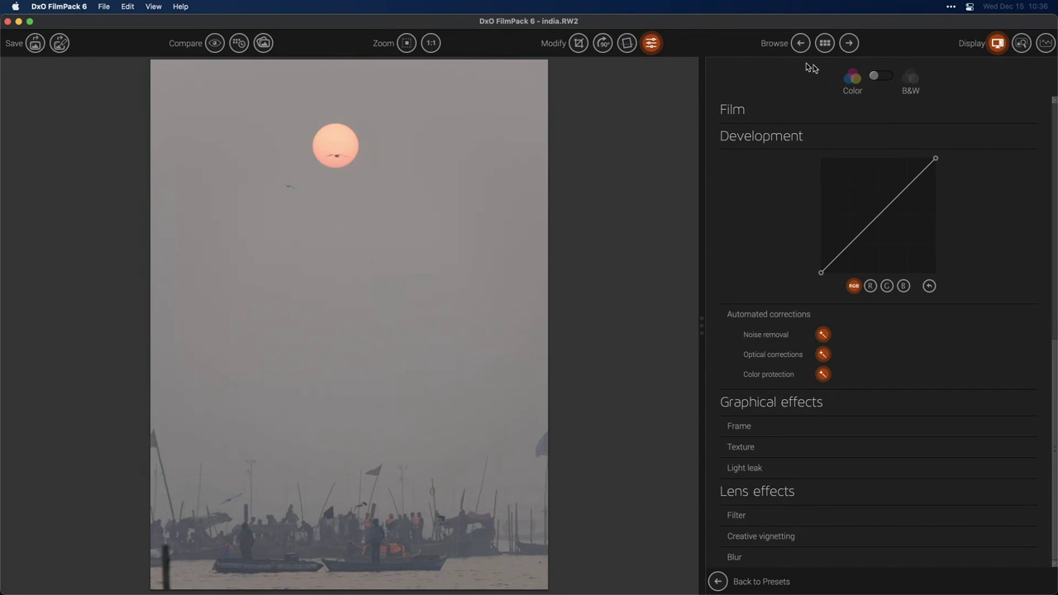
pyautogui.click(653, 43)
pyautogui.click(926, 96)
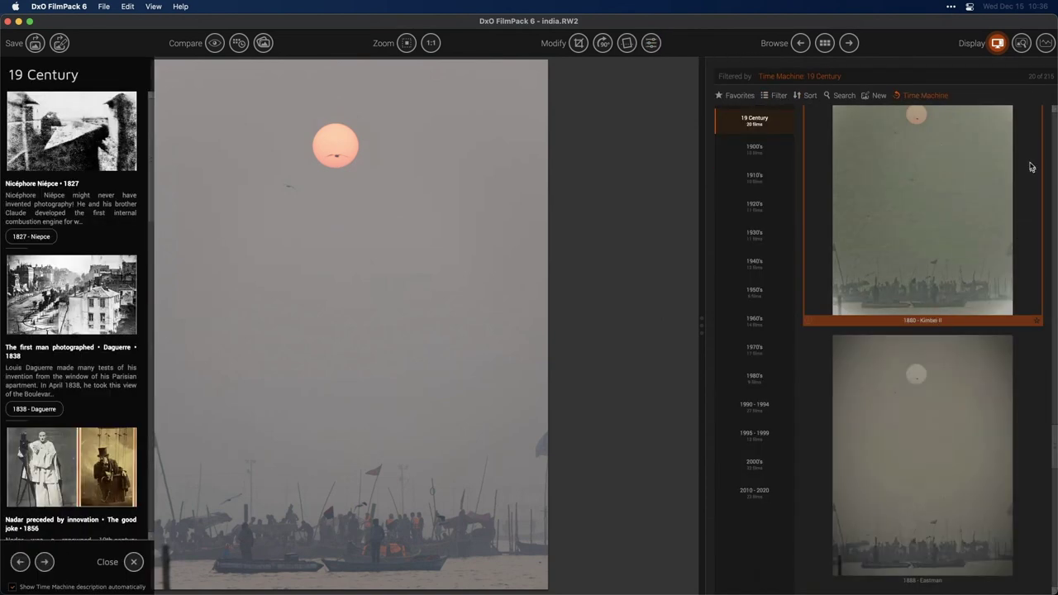
# Step: Try the two-column preset display, and narrow the preset panel to enlarge the photo area
pyautogui.click(153, 6)
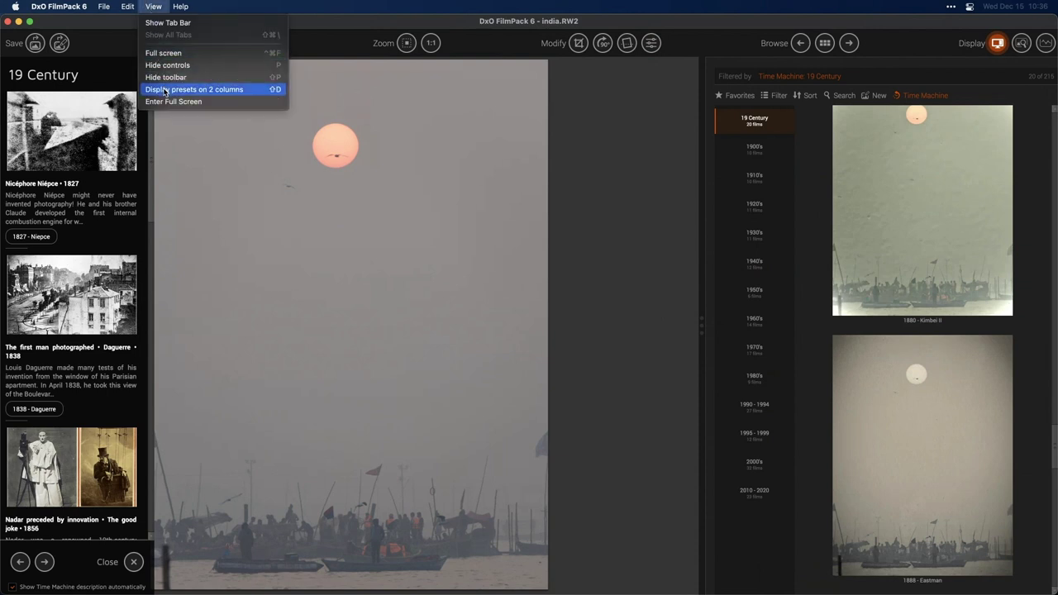
pyautogui.click(194, 89)
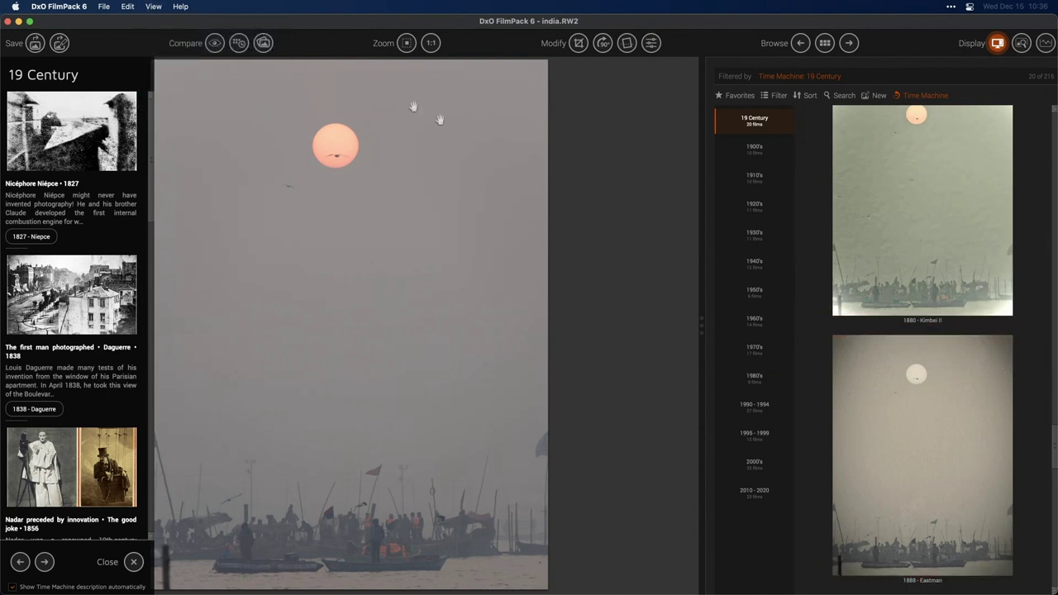
pyautogui.click(154, 7)
pyautogui.moveTo(713, 324); pyautogui.dragTo(767, 323)
# Step: Try the Arkadia preset from the 1900's, and apply the 1910 - I preset from the 1910's to the india photo
pyautogui.click(823, 159)
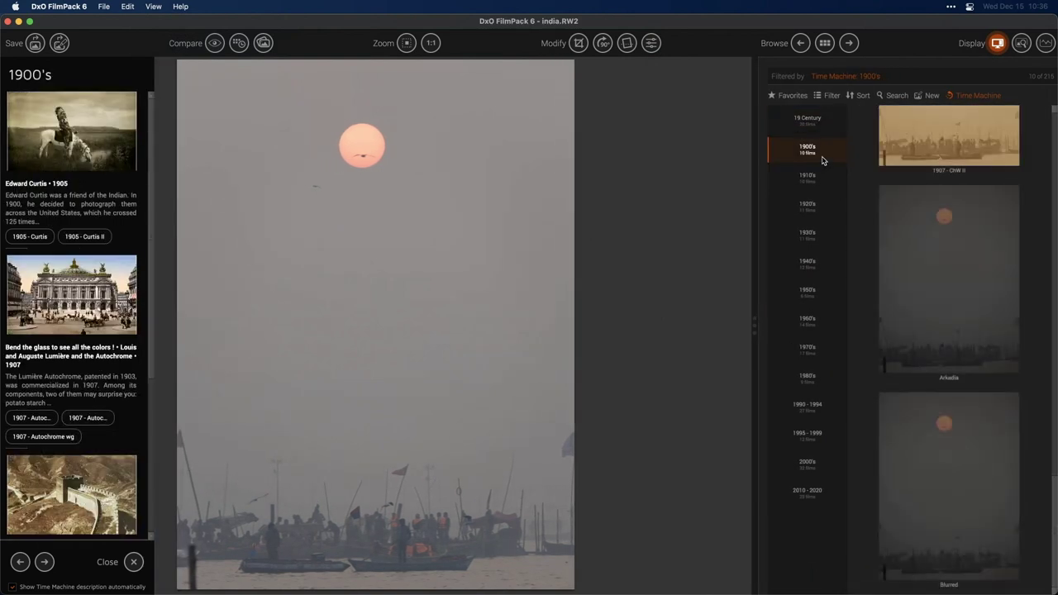
pyautogui.click(940, 360)
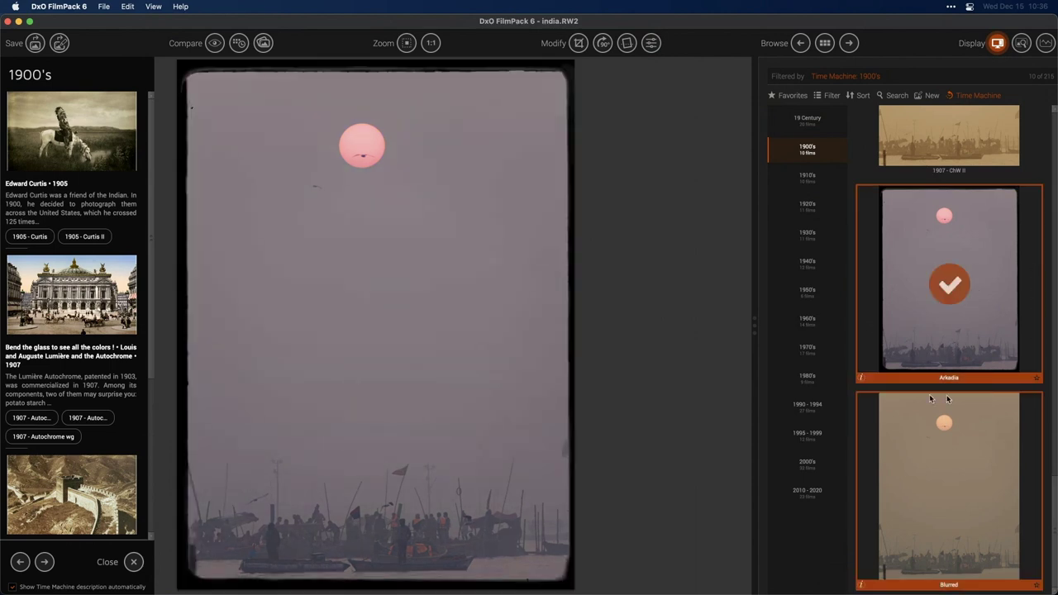
pyautogui.scroll(5, 1024, 316)
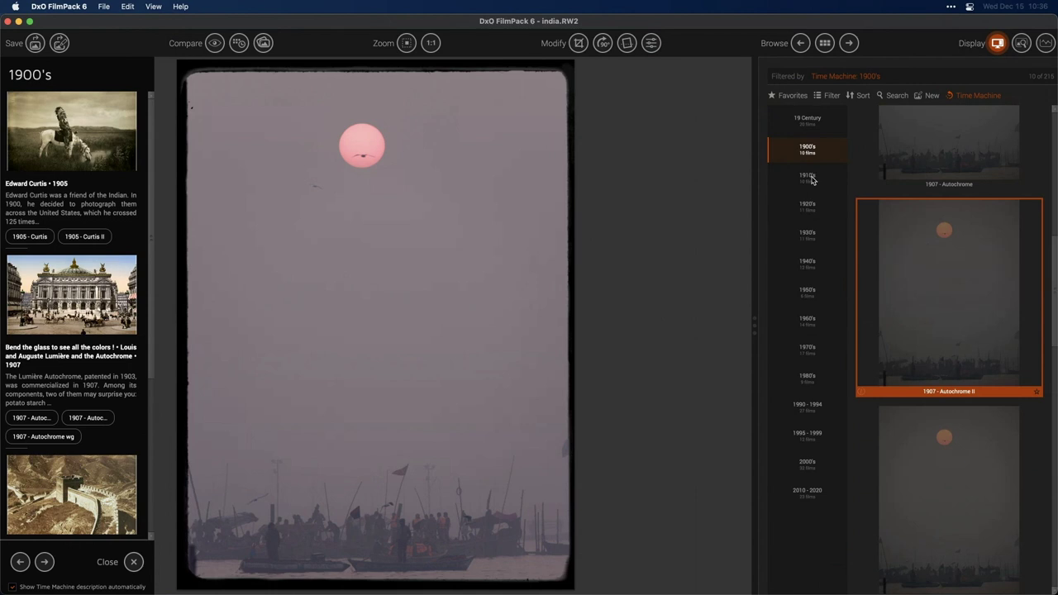
pyautogui.click(815, 178)
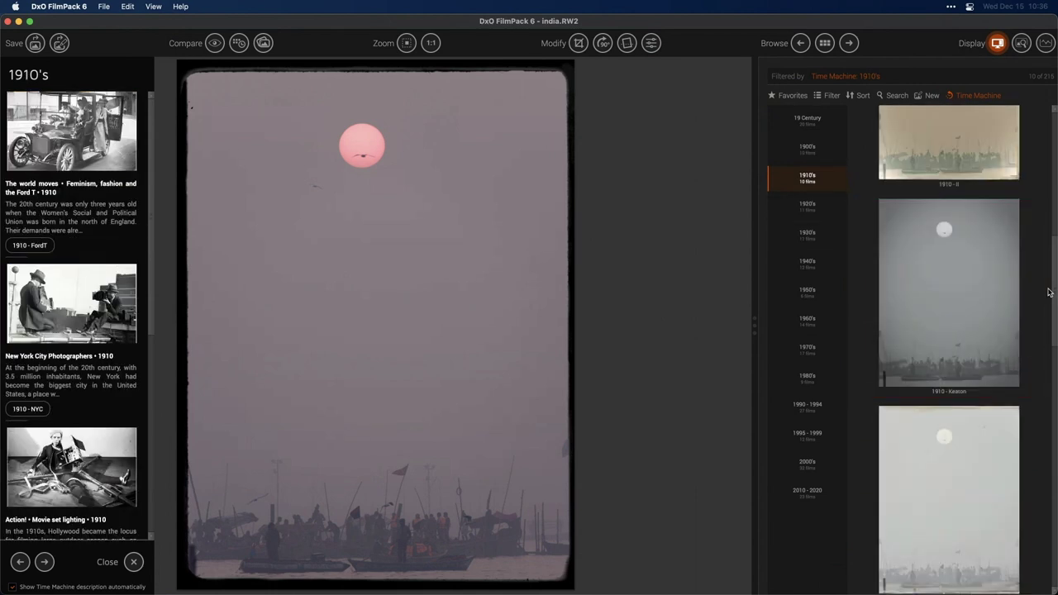
pyautogui.scroll(3, 1054, 281)
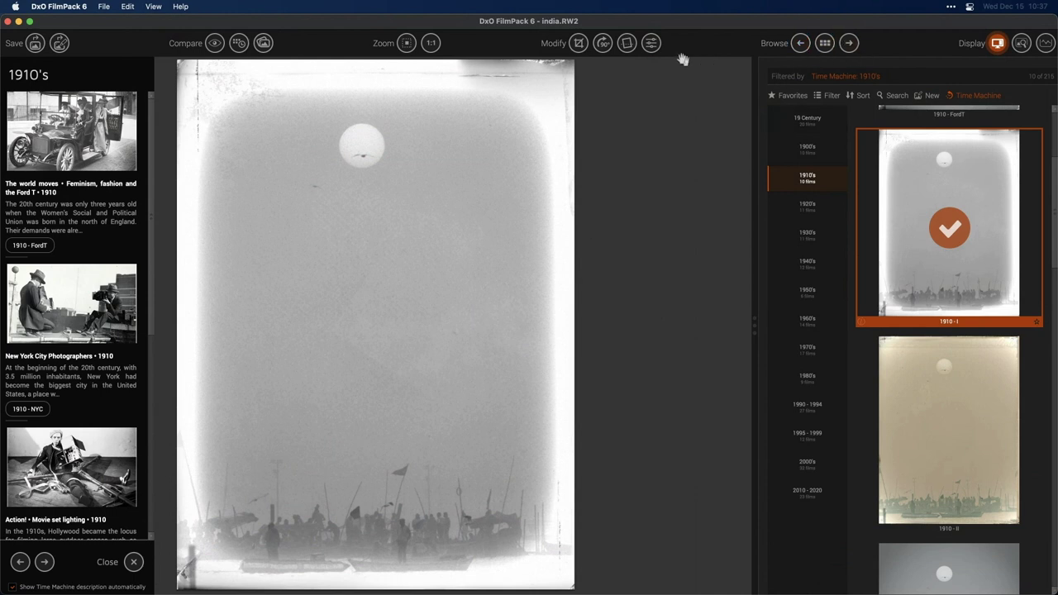
# Step: Open the frame settings among the graphical effects and set the Glass B&W frame's size to 0
pyautogui.click(650, 44)
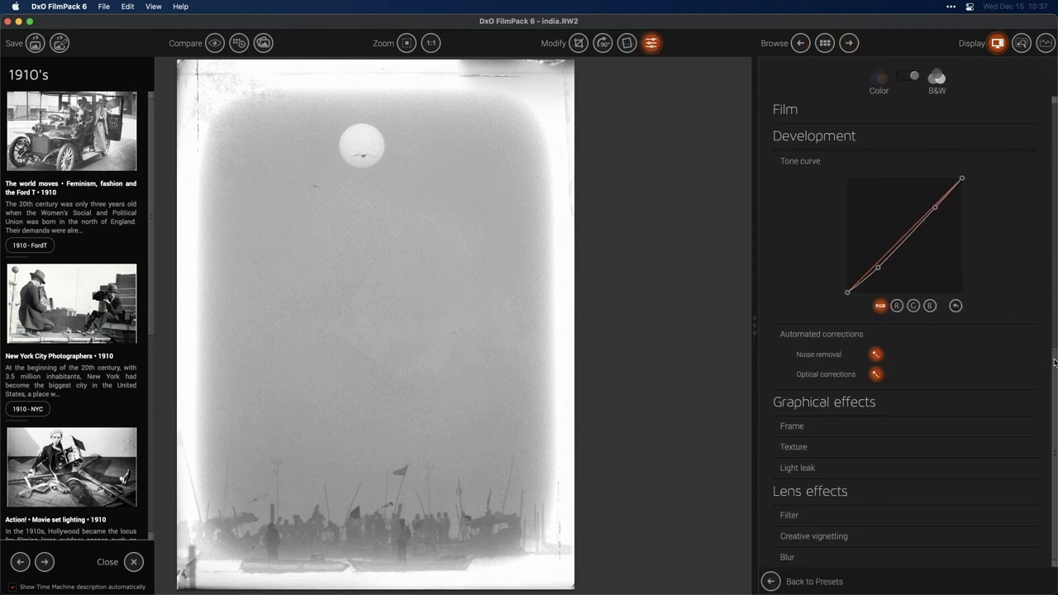
pyautogui.click(867, 427)
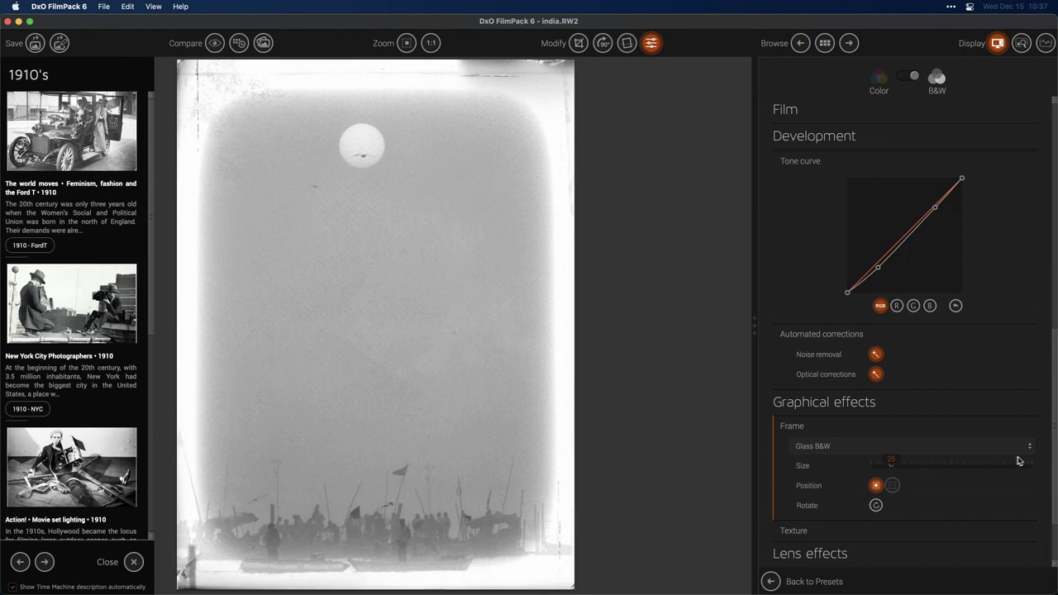
pyautogui.click(857, 452)
pyautogui.click(683, 449)
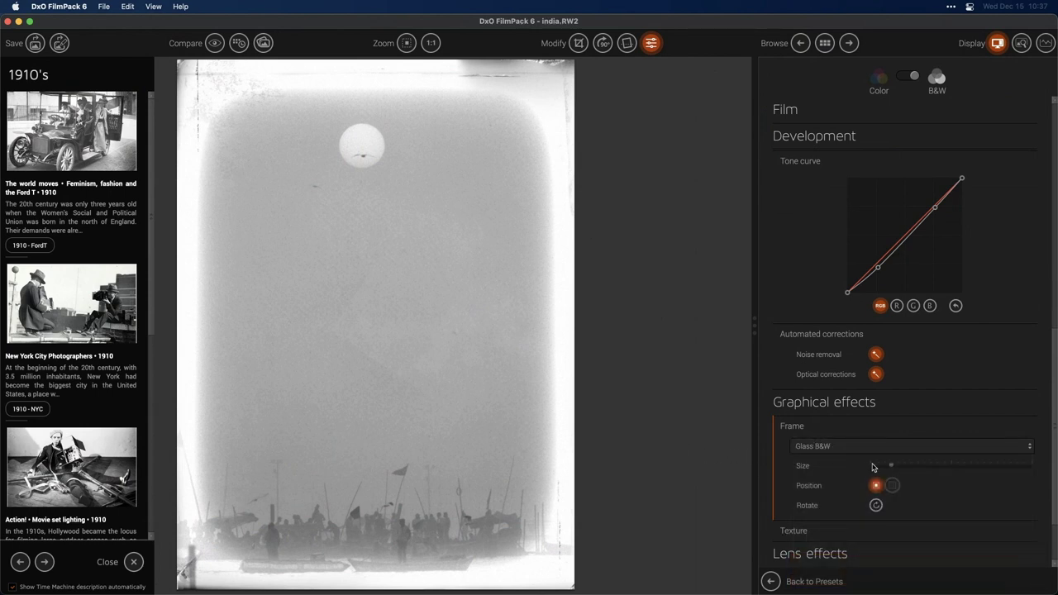
pyautogui.moveTo(896, 467); pyautogui.dragTo(870, 470)
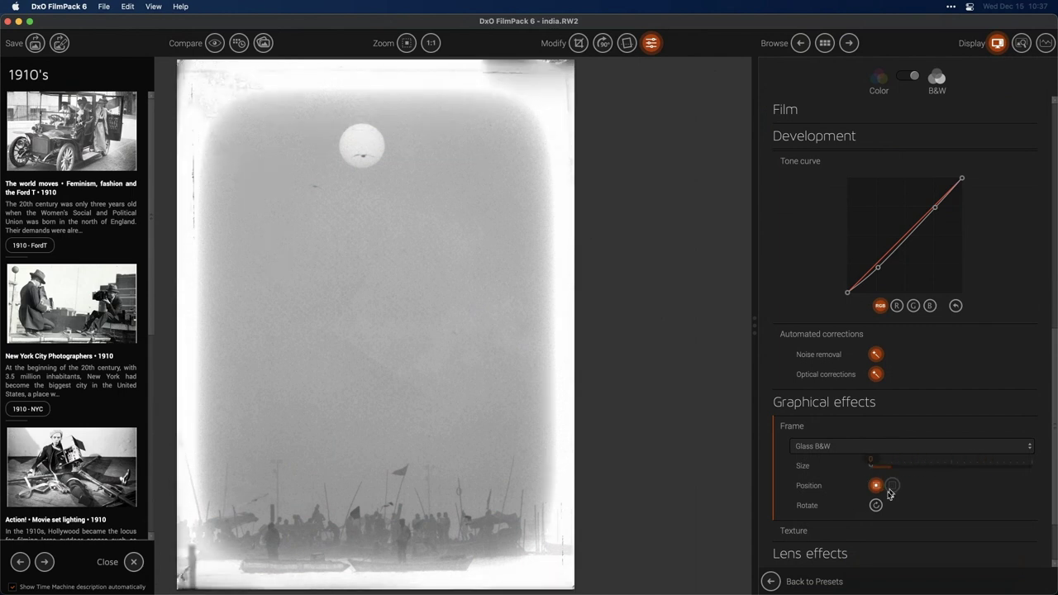
# Step: Change the india photo's frame from Glass B&W to Film and increase the frame size slightly
pyautogui.click(874, 446)
pyautogui.click(875, 517)
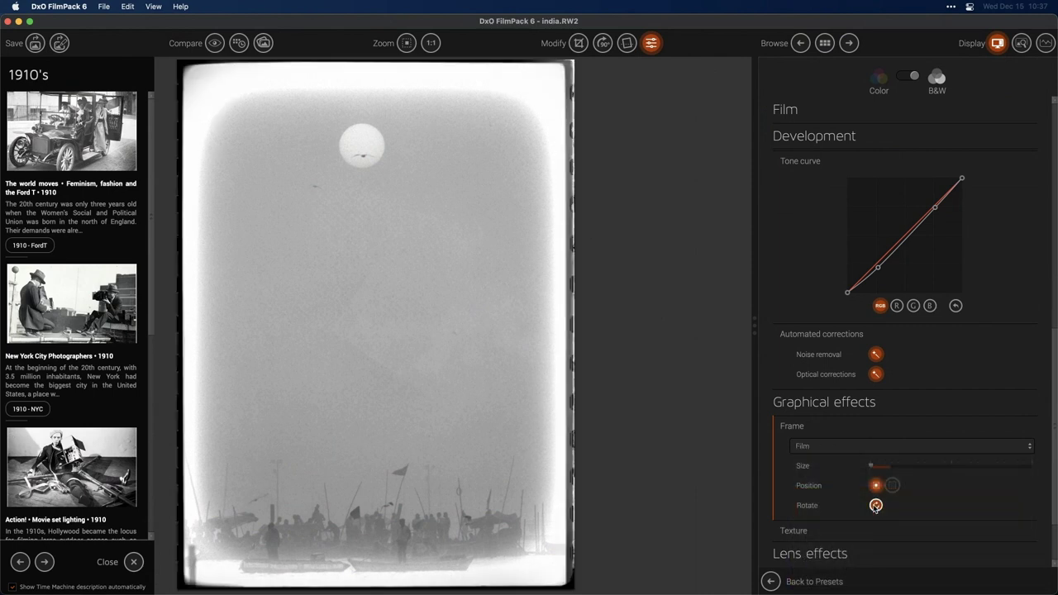
pyautogui.click(876, 469)
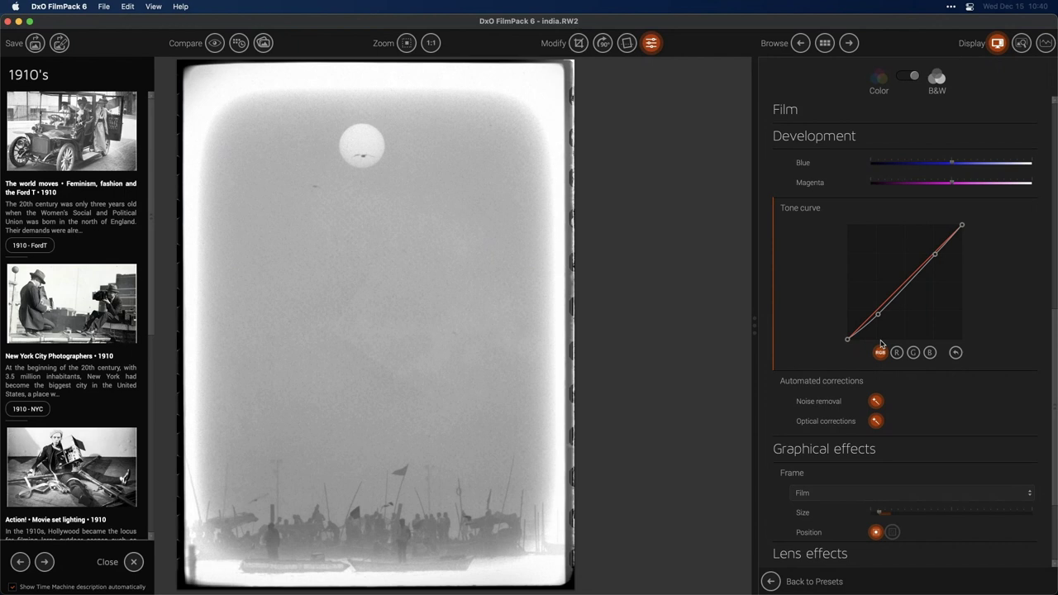
# Step: Return to the preset list, start a new preset on the india photo, and look through its color adjustment settings
pyautogui.click(651, 42)
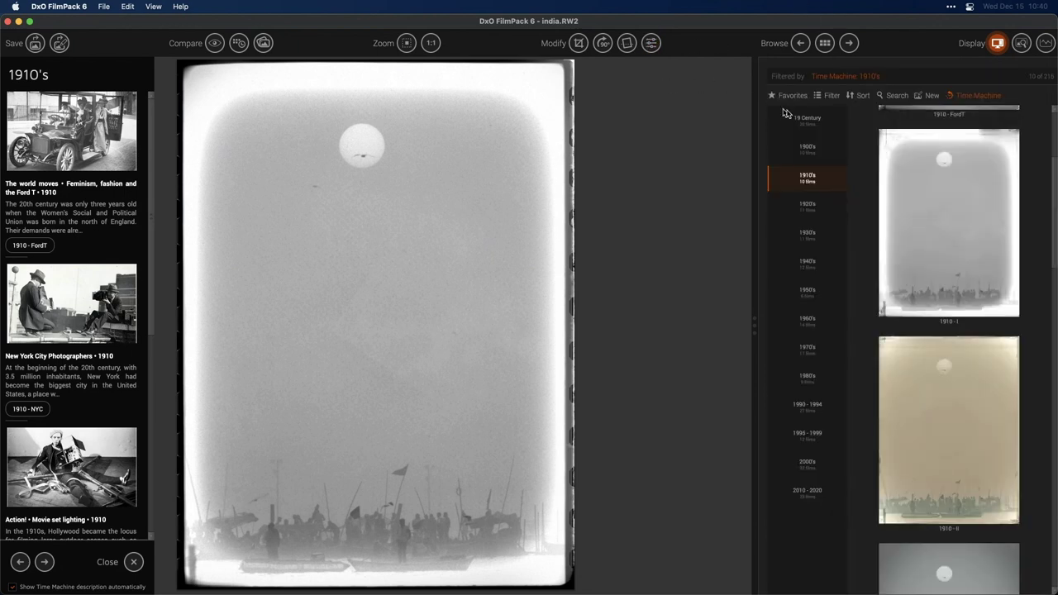
pyautogui.click(928, 97)
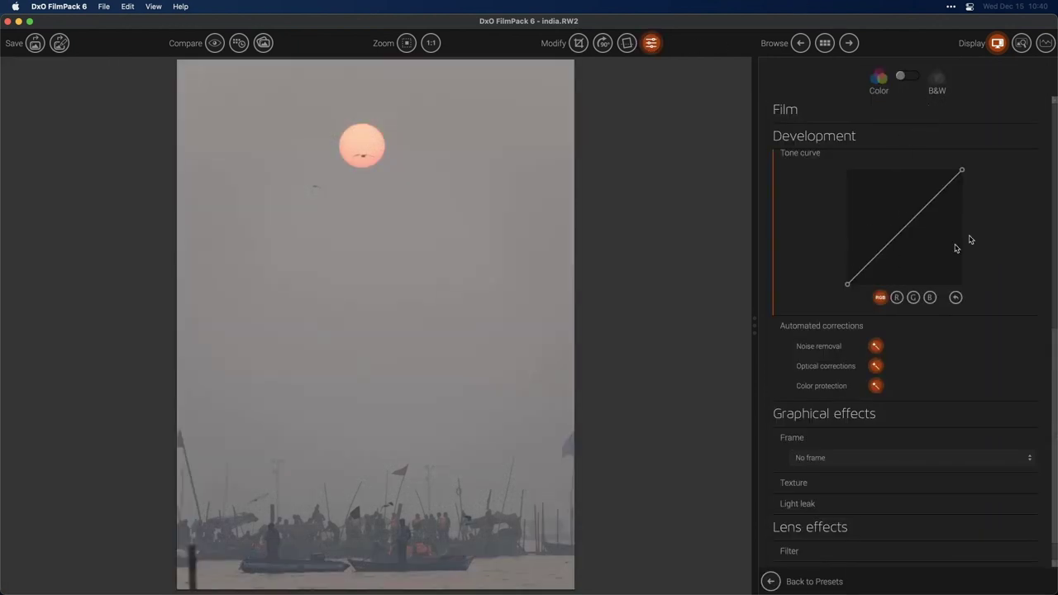
pyautogui.moveTo(1056, 103); pyautogui.dragTo(1056, 361)
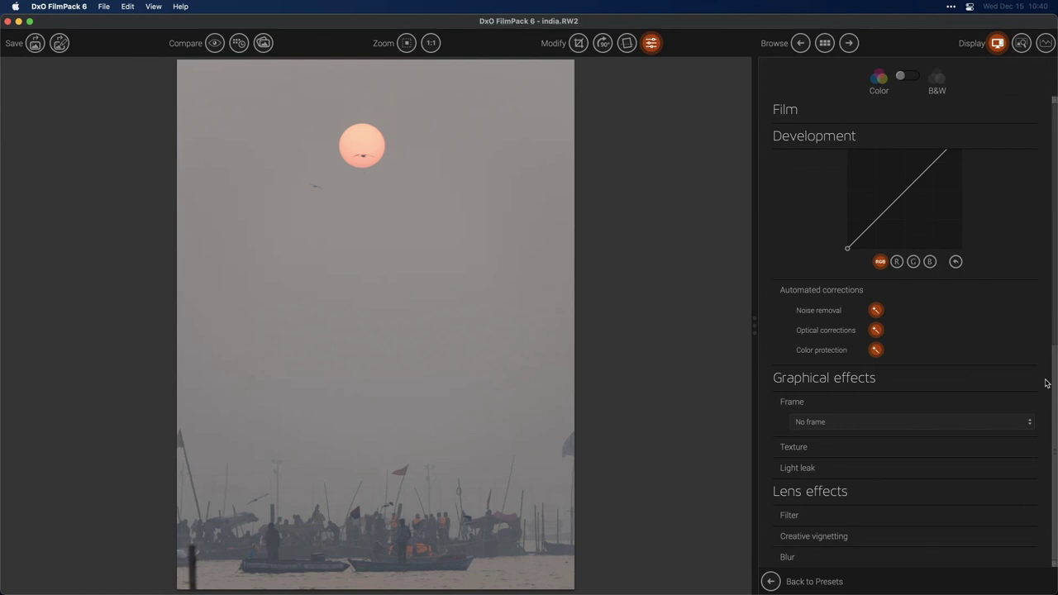
# Step: Leave the india photo without saving its changes and open the sari photo from the photo browser
pyautogui.click(824, 43)
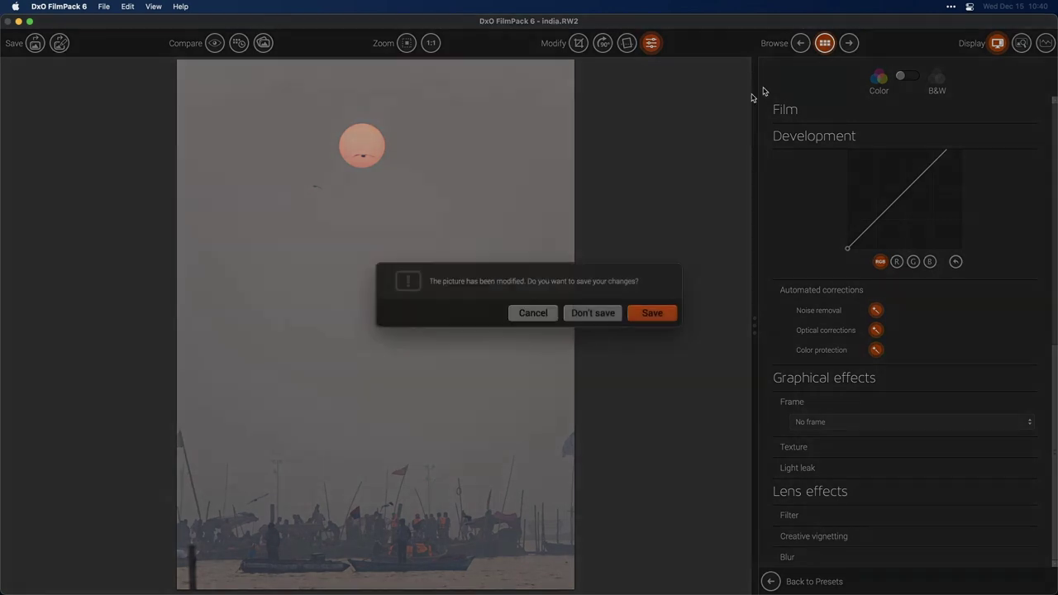
pyautogui.click(599, 323)
pyautogui.click(616, 189)
pyautogui.doubleClick(610, 229)
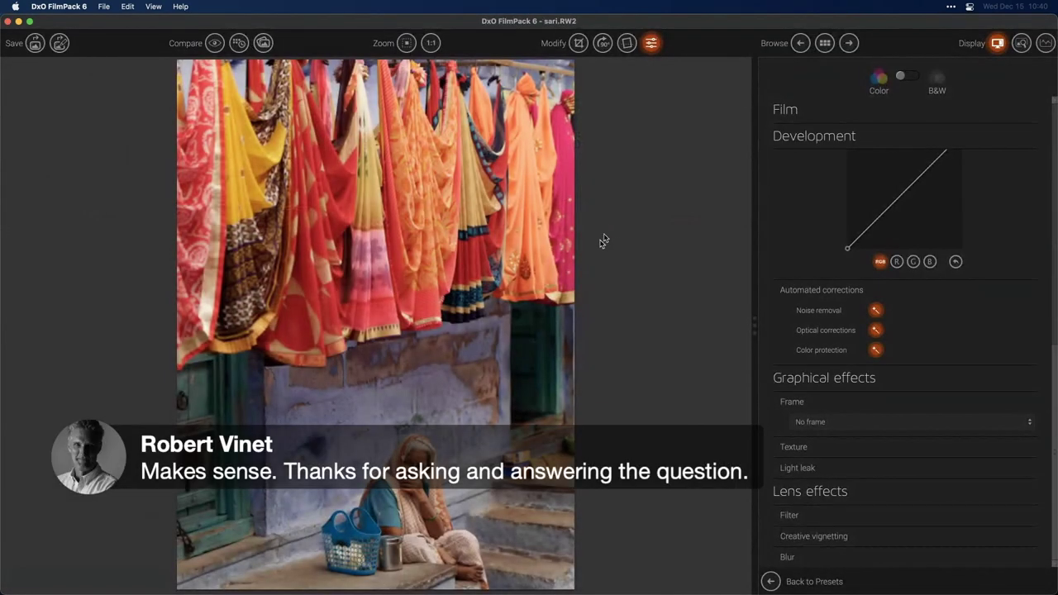
# Step: Go back to the photo browser and open the clouds photo
pyautogui.click(824, 43)
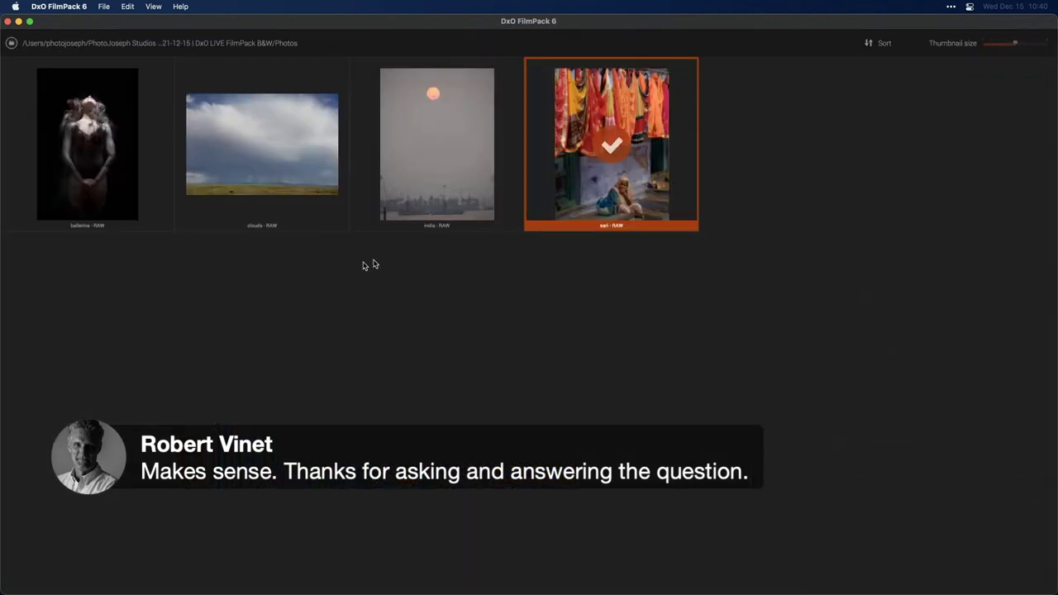
pyautogui.click(273, 175)
pyautogui.doubleClick(285, 219)
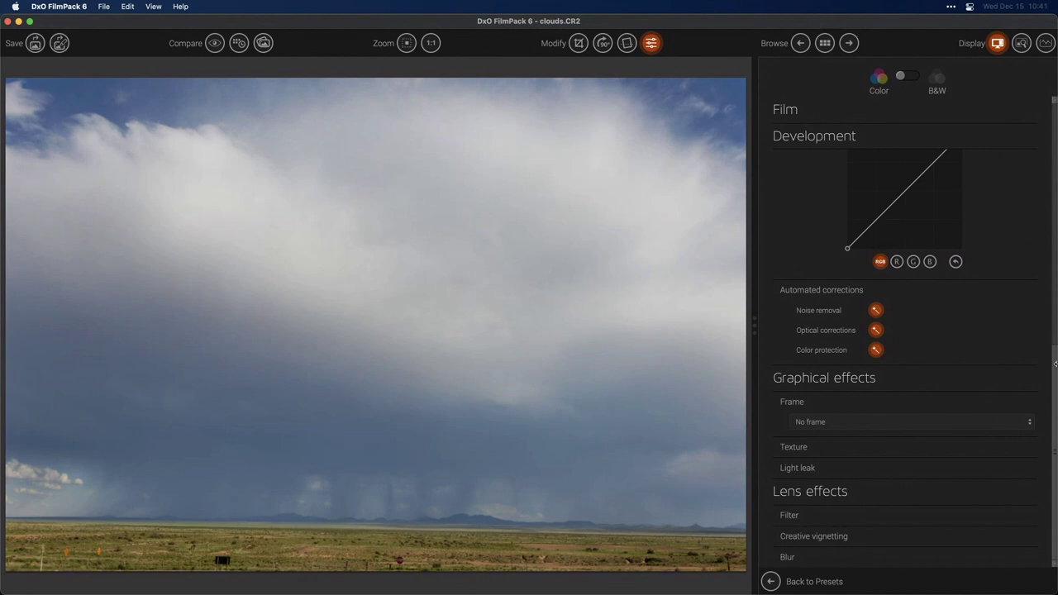
# Step: Choose the Yellow channel in the Hue - Saturation - Lightness settings and raise its saturation almost to the maximum
pyautogui.moveTo(1055, 372); pyautogui.dragTo(1047, 132)
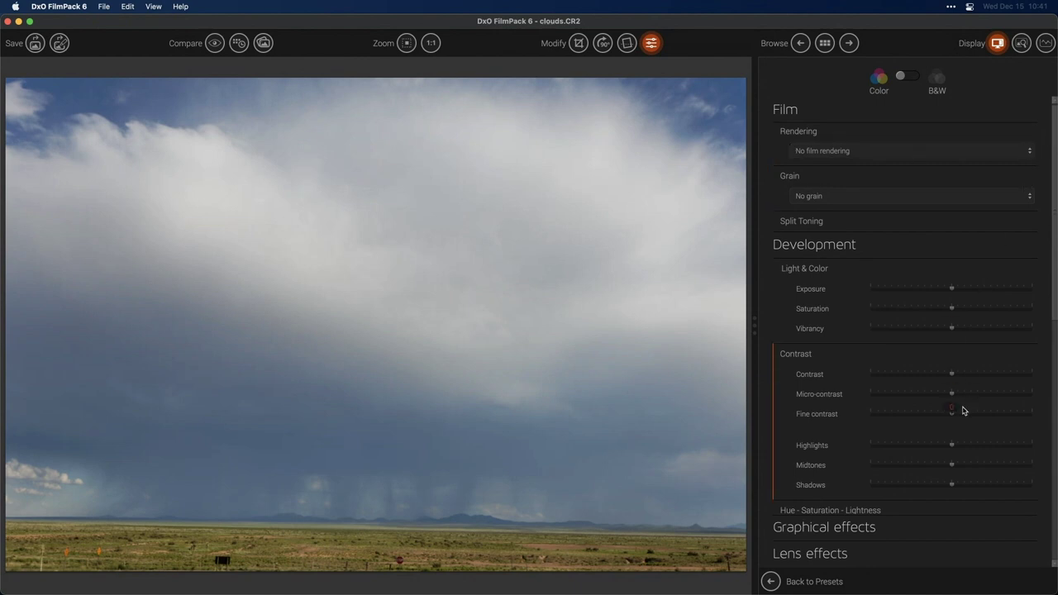
pyautogui.moveTo(1053, 297); pyautogui.dragTo(1047, 257)
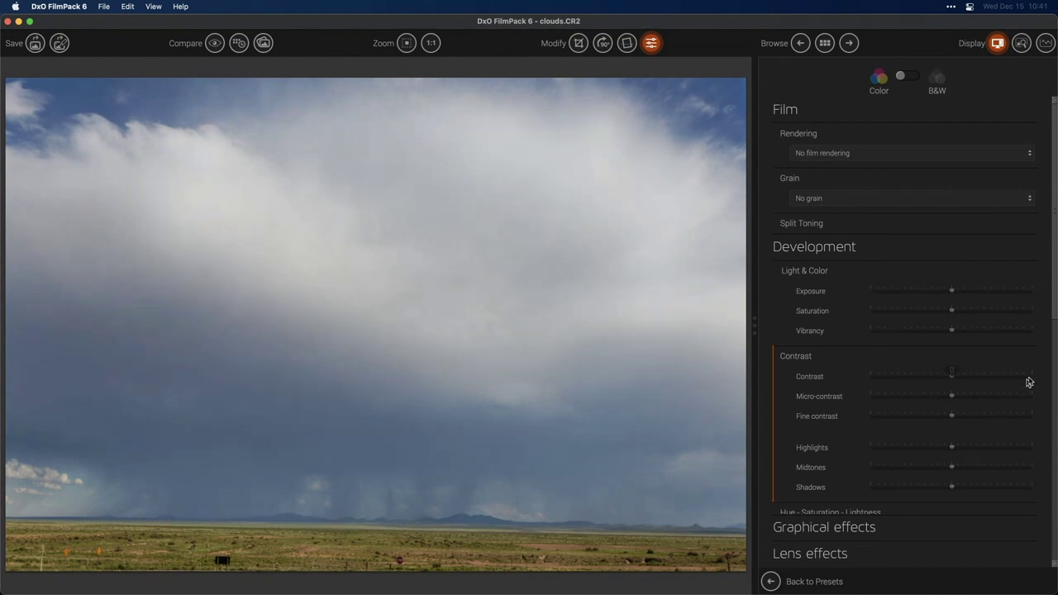
pyautogui.moveTo(1053, 303); pyautogui.dragTo(1054, 327)
pyautogui.scroll(-3, 1054, 327)
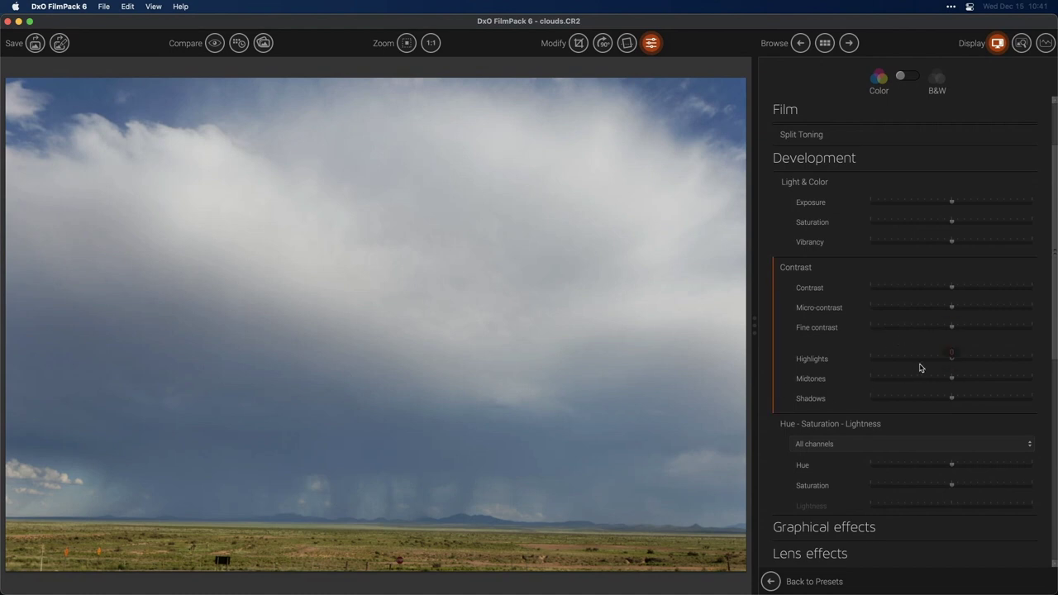
pyautogui.click(922, 449)
pyautogui.click(906, 499)
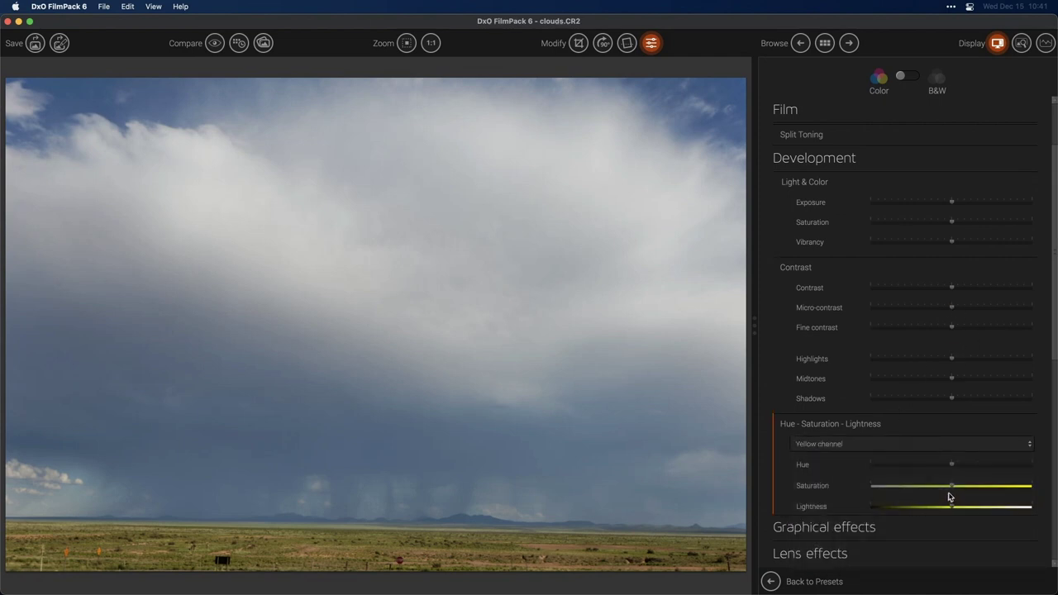
pyautogui.moveTo(974, 489)
pyautogui.mouseDown()
pyautogui.moveTo(901, 489)
pyautogui.moveTo(992, 489)
pyautogui.mouseUp()
pyautogui.moveTo(991, 488); pyautogui.dragTo(1023, 488)
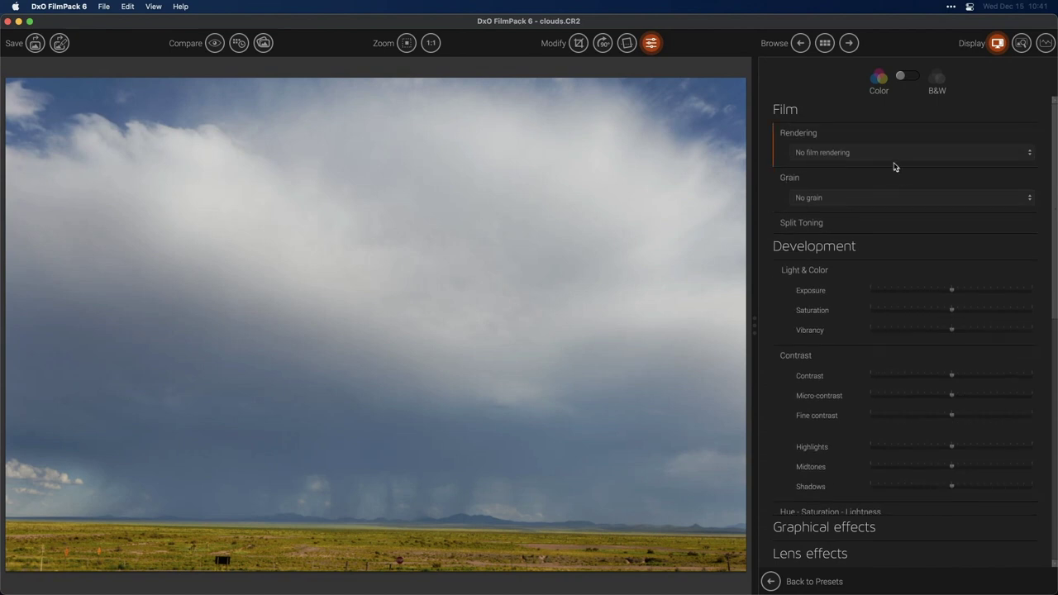
# Step: Apply the Agfa Ultra Color 100 film rendering to the clouds photo and go back to the development adjustments
pyautogui.click(891, 154)
pyautogui.click(874, 245)
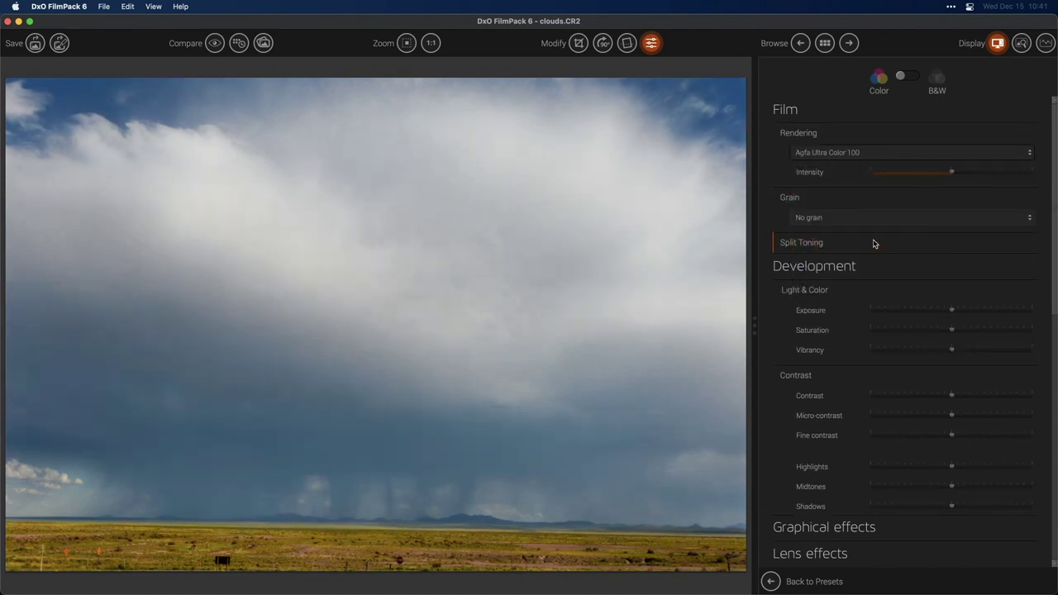
pyautogui.moveTo(1056, 230); pyautogui.dragTo(1056, 386)
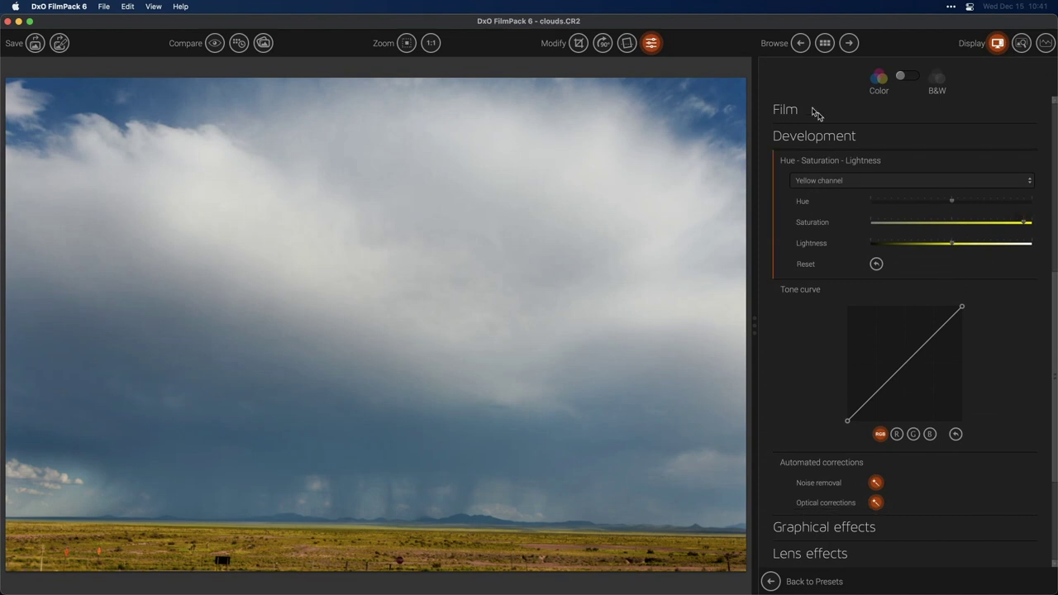